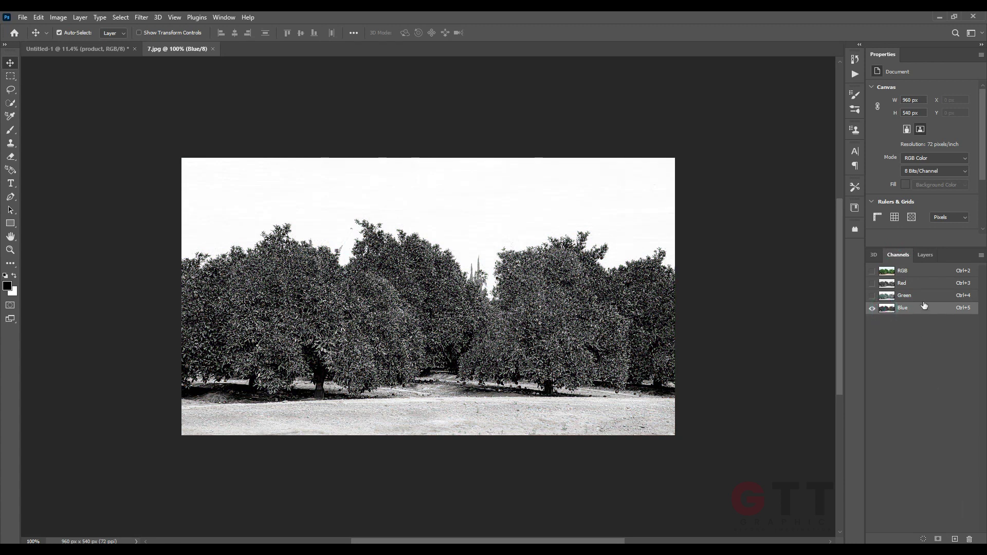
# Step: Duplicate the Blue channel, show only the copy, and darken its midtones with Levels until the trees turn almost solid black
pyautogui.click(938, 318)
pyautogui.click(581, 159)
pyautogui.click(871, 319)
pyautogui.hotkey('ctrl', 'l')
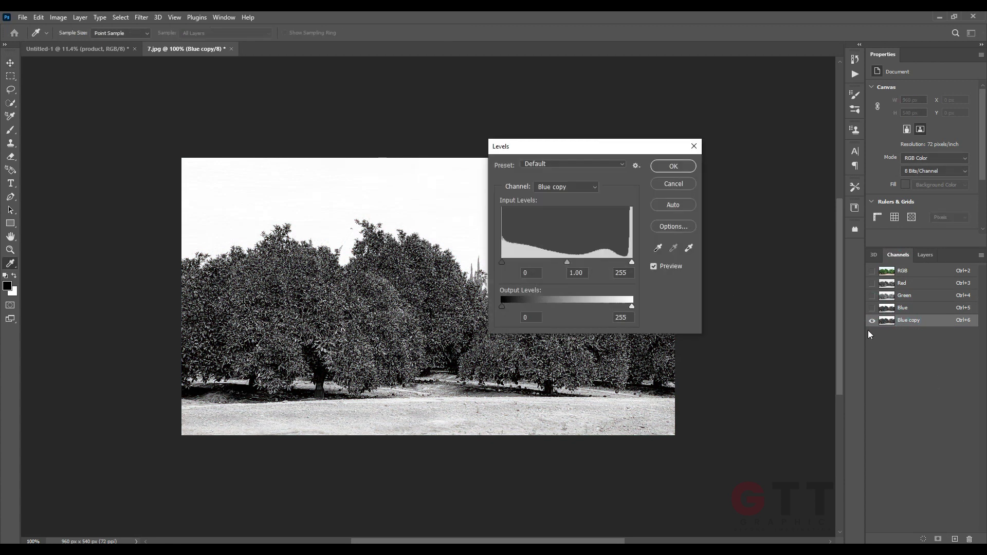
pyautogui.moveTo(569, 262); pyautogui.dragTo(615, 263)
pyautogui.click(675, 167)
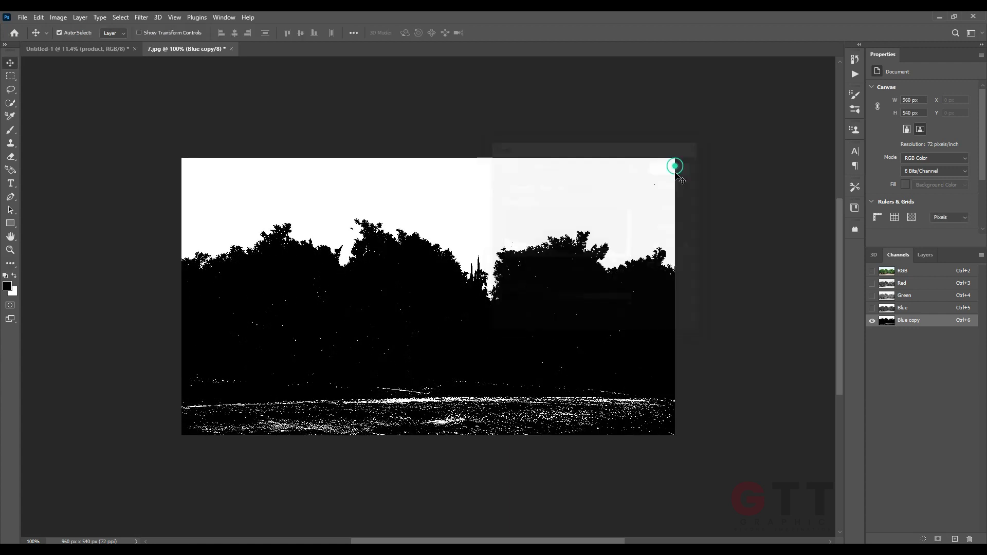
# Step: Paint the white specks in the trees and ground black on the channel copy, and select the black area with the Magic Wand
pyautogui.click(10, 132)
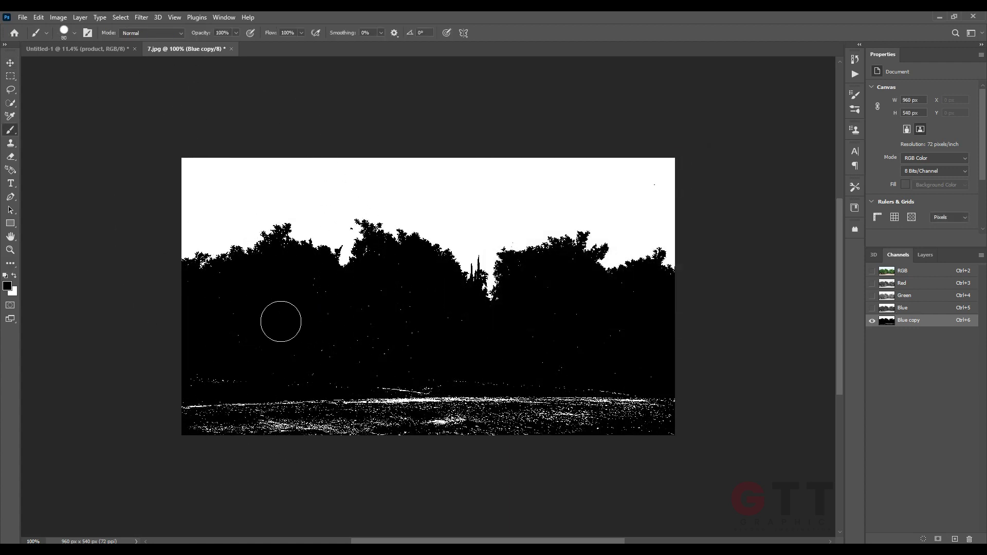
pyautogui.moveTo(195, 431)
pyautogui.mouseDown()
pyautogui.moveTo(263, 407)
pyautogui.moveTo(636, 411)
pyautogui.mouseUp()
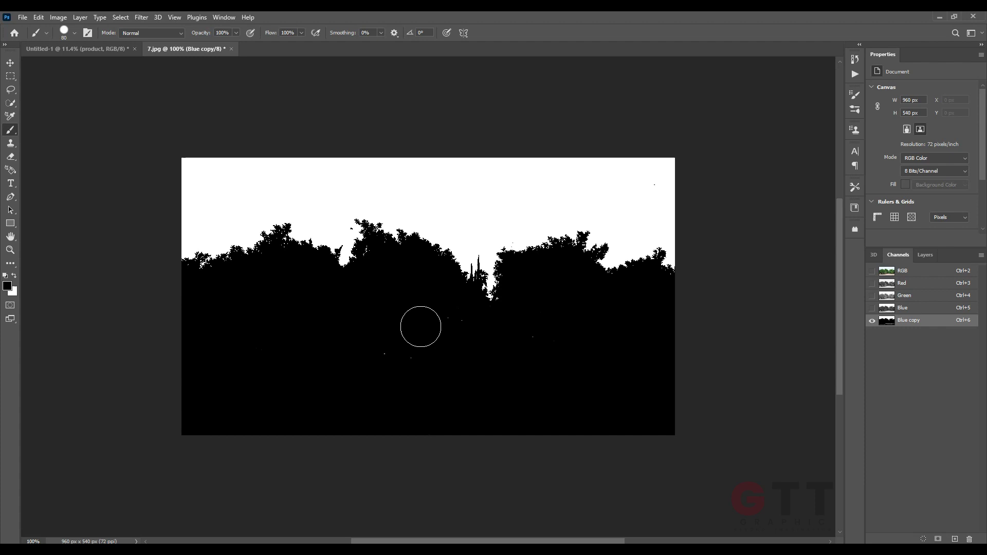
pyautogui.rightClick(10, 106)
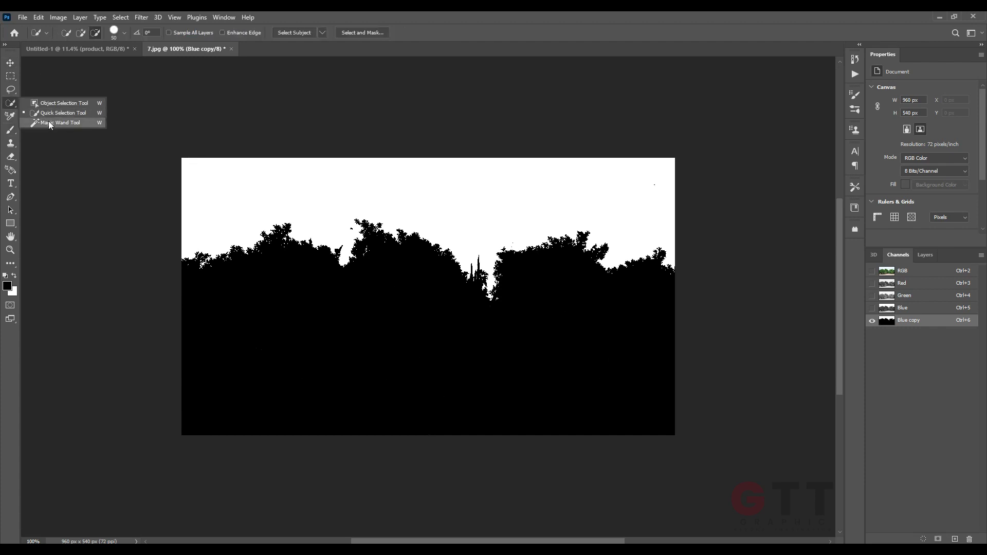
pyautogui.click(44, 121)
pyautogui.click(471, 355)
# Step: Return to the full-colour image, unlock the Background layer and add a layer mask that keeps only the trees and ground
pyautogui.click(888, 267)
pyautogui.click(924, 255)
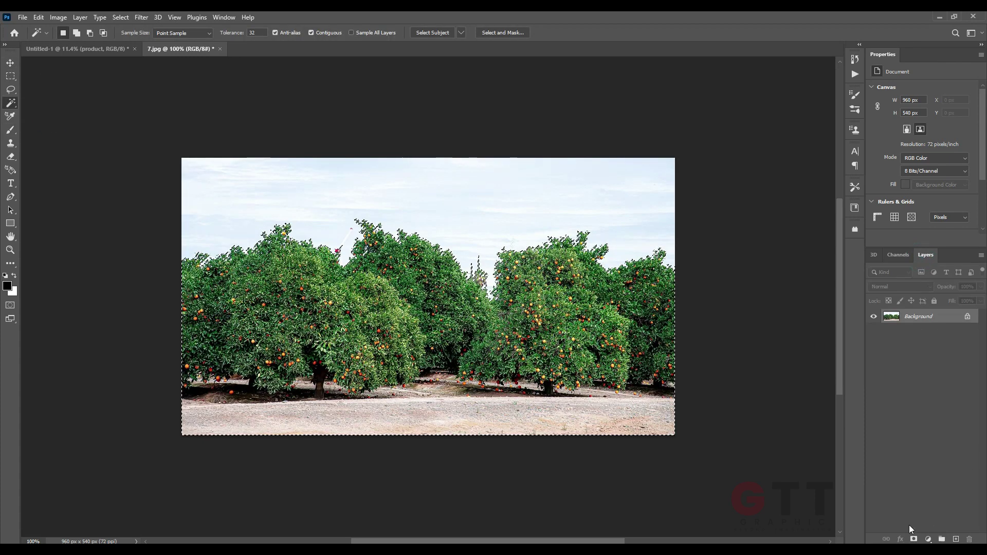
pyautogui.click(969, 316)
pyautogui.click(913, 539)
pyautogui.hotkey('ctrl', 'z')
pyautogui.hotkey('ctrl', 'shift', 'i')
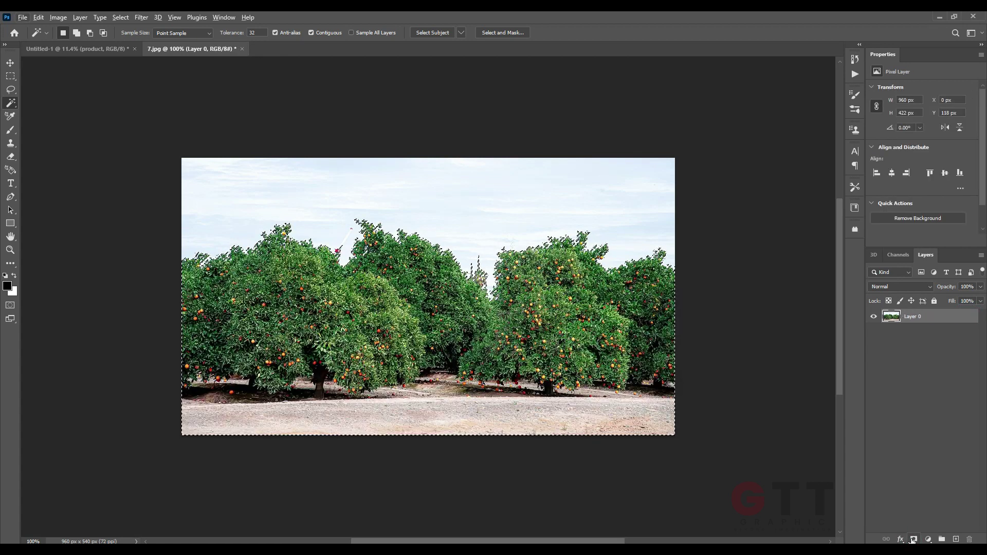
pyautogui.click(914, 538)
# Step: Bring the masked trees into the Untitled-1 document and convert the new layer to a smart object
pyautogui.click(10, 63)
pyautogui.click(64, 122)
pyautogui.moveTo(397, 281); pyautogui.dragTo(481, 337)
pyautogui.hotkey('ctrl', 't')
pyautogui.press('Return')
pyautogui.rightClick(930, 319)
pyautogui.click(920, 353)
# Step: Scale the trees to the full 4000 px canvas width, position them along the grass horizon, and move their layer below the product layer
pyautogui.hotkey('ctrl', 't')
pyautogui.moveTo(428, 345); pyautogui.dragTo(424, 351)
pyautogui.moveTo(469, 343); pyautogui.dragTo(475, 347)
pyautogui.moveTo(401, 350); pyautogui.dragTo(399, 363)
pyautogui.press('Return')
pyautogui.scroll(5, 322, 372)
pyautogui.scroll(2, 319, 371)
pyautogui.moveTo(320, 371); pyautogui.dragTo(323, 371)
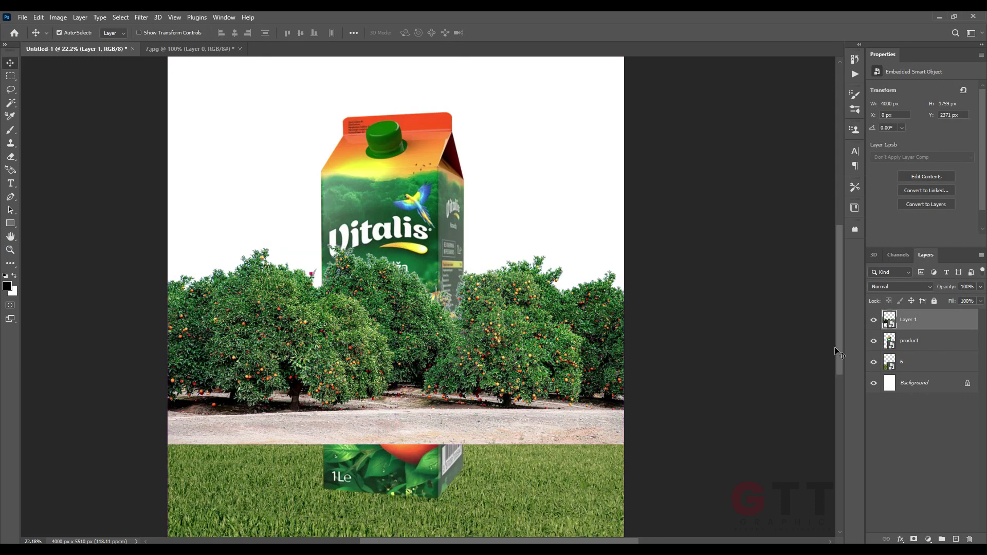
pyautogui.moveTo(916, 321); pyautogui.dragTo(914, 351)
# Step: Add a layer mask to the trees layer and paint out the dirt road with a soft black brush to reveal the grass
pyautogui.click(914, 539)
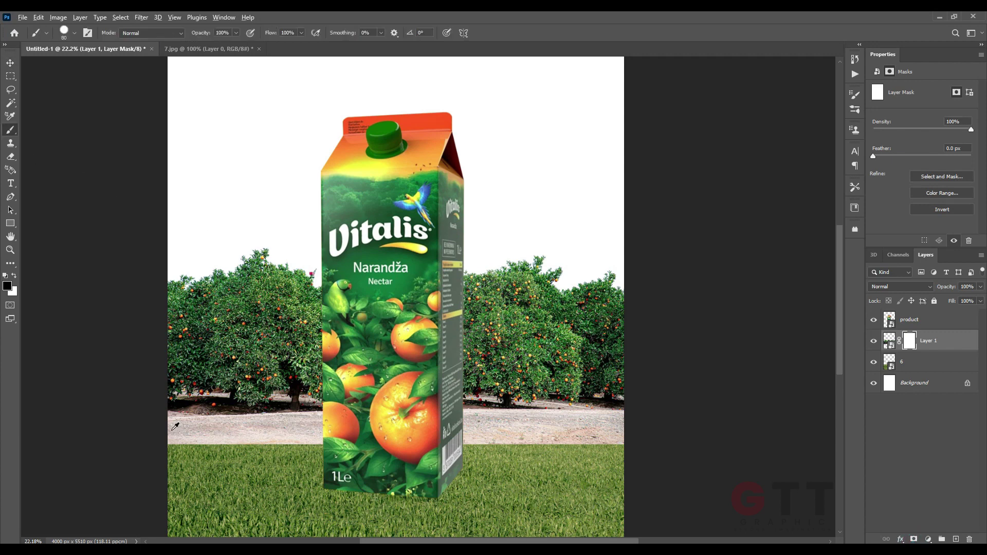
pyautogui.scroll(2, 175, 427)
pyautogui.press(']')
pyautogui.click(74, 33)
pyautogui.click(31, 132)
pyautogui.moveTo(221, 475)
pyautogui.mouseDown()
pyautogui.moveTo(218, 433)
pyautogui.moveTo(324, 448)
pyautogui.moveTo(463, 446)
pyautogui.mouseUp()
pyautogui.moveTo(608, 444); pyautogui.dragTo(492, 440)
pyautogui.press('[')
pyautogui.press('[')
pyautogui.press('[')
pyautogui.moveTo(250, 419)
pyautogui.mouseDown()
pyautogui.moveTo(313, 393)
pyautogui.moveTo(341, 424)
pyautogui.mouseUp()
pyautogui.moveTo(463, 446); pyautogui.dragTo(157, 423)
pyautogui.moveTo(329, 431)
pyautogui.mouseDown()
pyautogui.moveTo(625, 381)
pyautogui.moveTo(465, 377)
pyautogui.moveTo(359, 396)
pyautogui.mouseUp()
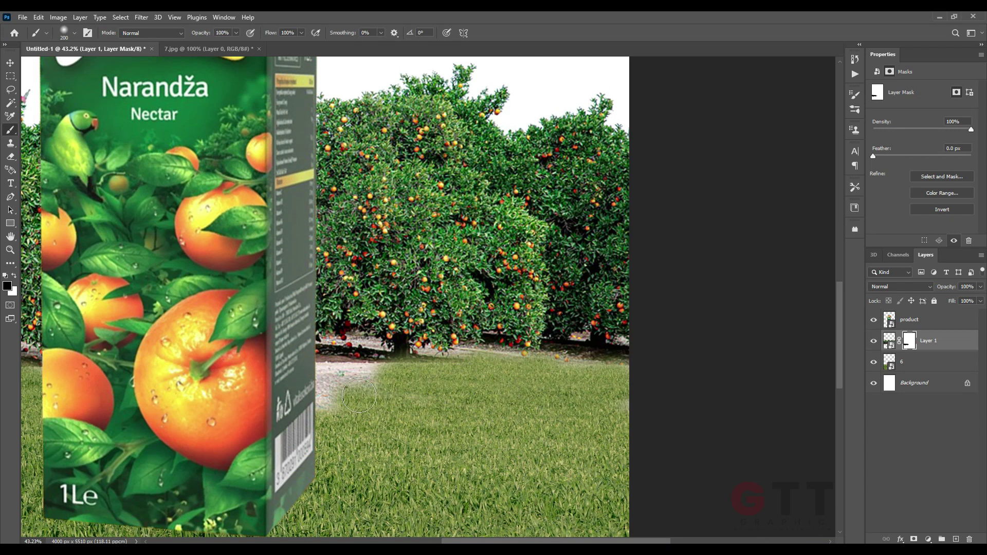
# Step: Blend the base of the trees into the grass on both sides of the carton, painting the mask at 31% brush opacity
pyautogui.scroll(3, 398, 365)
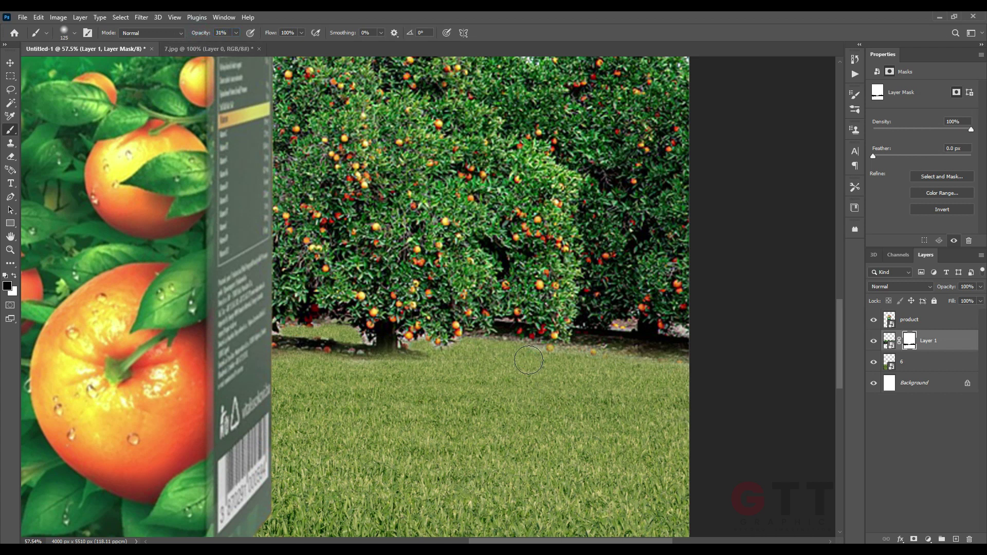
pyautogui.moveTo(291, 368); pyautogui.dragTo(806, 394)
pyautogui.moveTo(296, 369); pyautogui.dragTo(321, 360)
pyautogui.moveTo(390, 370); pyautogui.dragTo(504, 396)
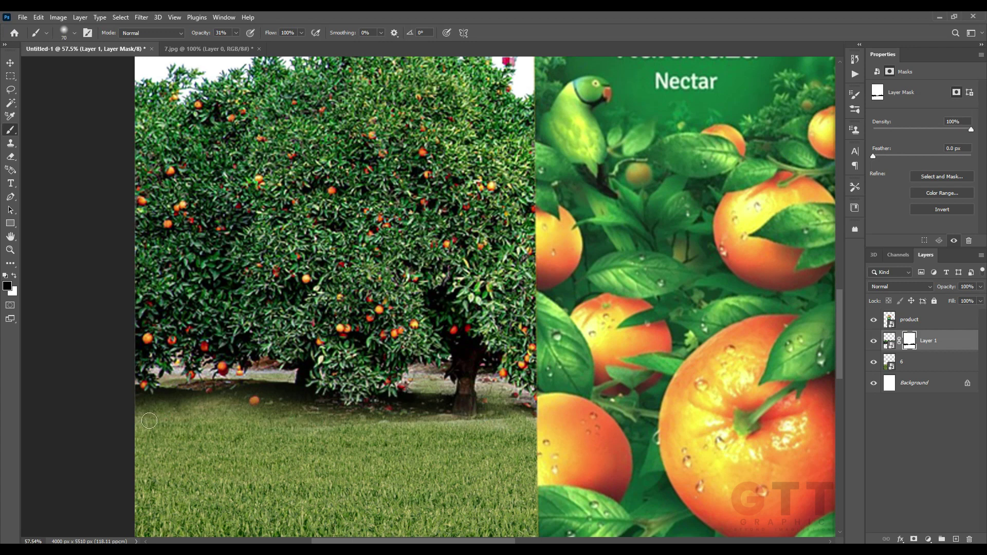
pyautogui.scroll(-7, 278, 411)
pyautogui.scroll(5, 320, 419)
pyautogui.scroll(4, 365, 465)
pyautogui.press(']')
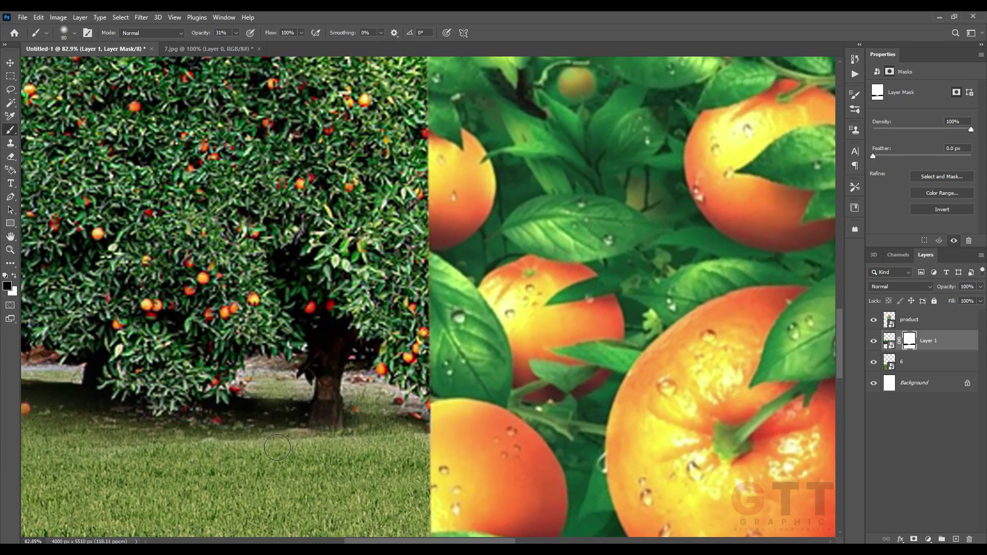
pyautogui.scroll(-8, 383, 443)
pyautogui.scroll(7, 617, 414)
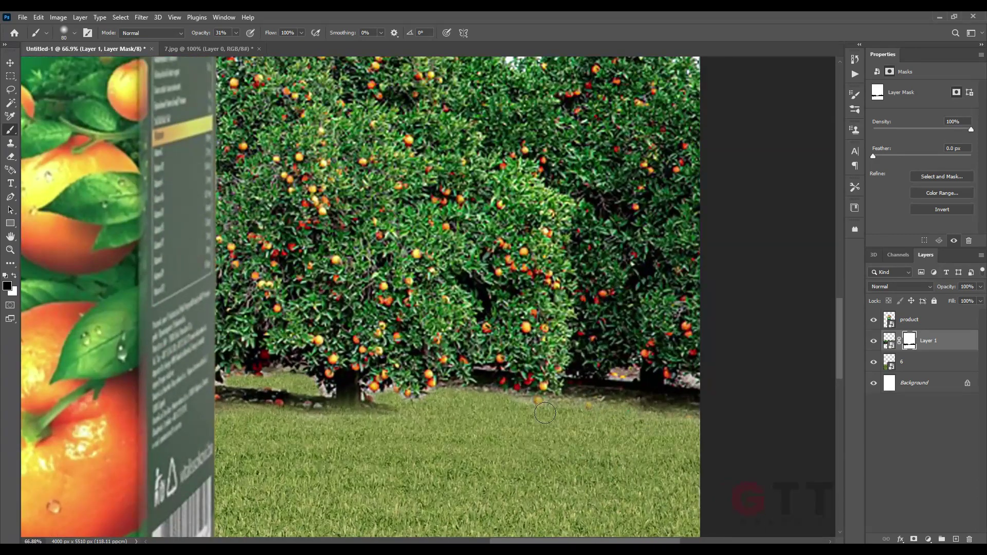
pyautogui.scroll(-6, 384, 418)
# Step: Place the sky image in the composition and move its layer to just above the Background
pyautogui.press('v')
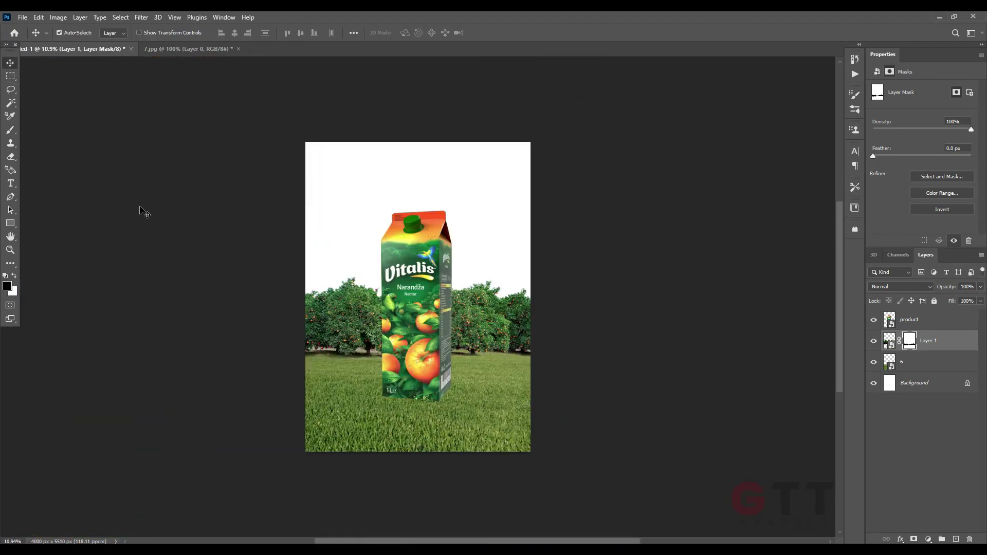
pyautogui.click(139, 210)
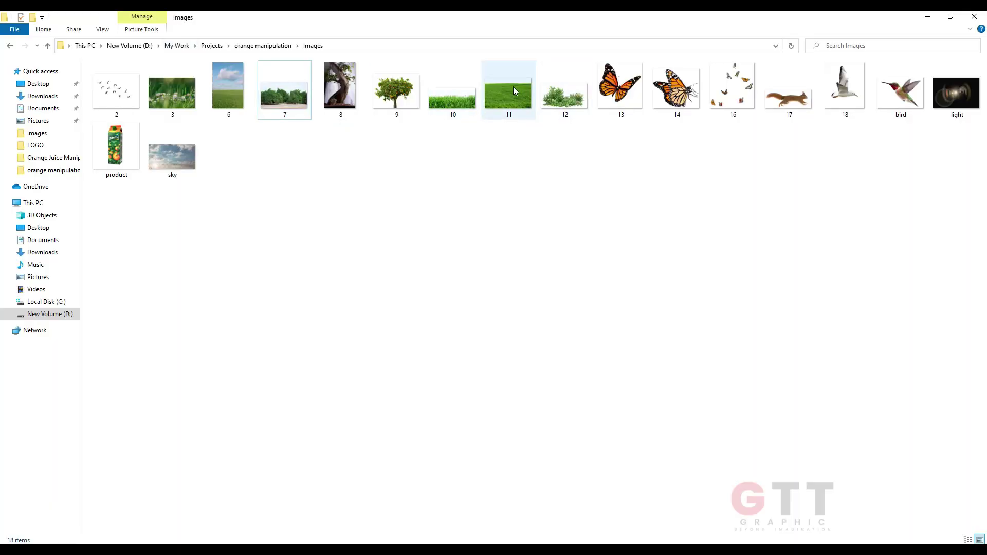
pyautogui.moveTo(172, 157); pyautogui.dragTo(323, 363)
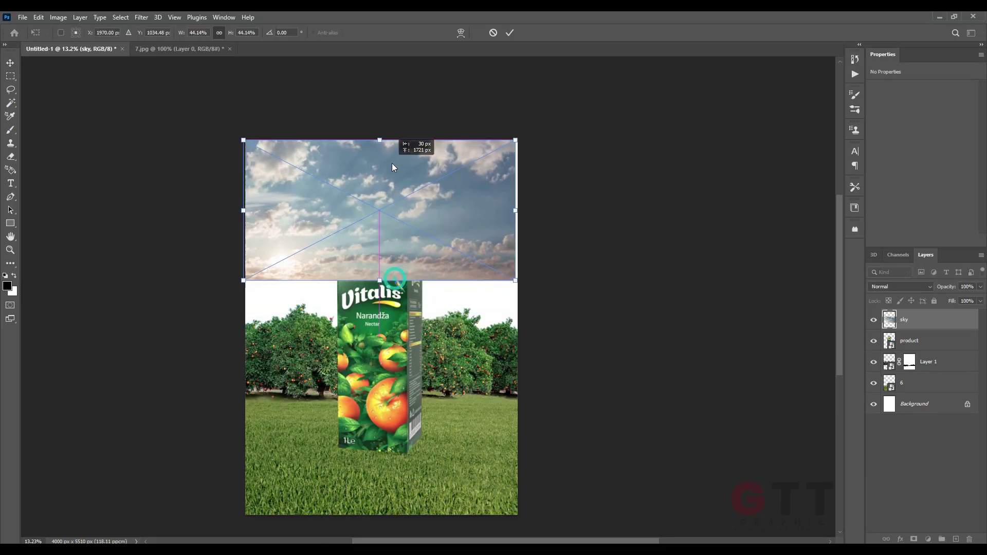
pyautogui.press('Return')
pyautogui.moveTo(920, 319); pyautogui.dragTo(930, 393)
pyautogui.moveTo(460, 247); pyautogui.dragTo(462, 306)
# Step: Enlarge and reposition the sky so it fills the area behind the trees and carton
pyautogui.hotkey('ctrl', 't')
pyautogui.moveTo(382, 198); pyautogui.dragTo(401, 136)
pyautogui.moveTo(426, 252)
pyautogui.mouseDown()
pyautogui.moveTo(467, 252)
pyautogui.moveTo(426, 256)
pyautogui.mouseUp()
pyautogui.press('Return')
pyautogui.hotkey('ctrl', 't')
pyautogui.moveTo(430, 328); pyautogui.dragTo(430, 338)
pyautogui.moveTo(440, 288); pyautogui.dragTo(437, 289)
pyautogui.press('Return')
pyautogui.moveTo(462, 359); pyautogui.dragTo(464, 366)
# Step: Place the tree trunk image 8 in the composition above the product layer
pyautogui.click(318, 549)
pyautogui.moveTo(341, 90); pyautogui.dragTo(360, 334)
pyautogui.press('Return')
# Step: Select the trunk in image 8 with the Quick Selection tool and mask out its surroundings
pyautogui.rightClick(10, 102)
pyautogui.click(52, 113)
pyautogui.moveTo(338, 205); pyautogui.dragTo(354, 225)
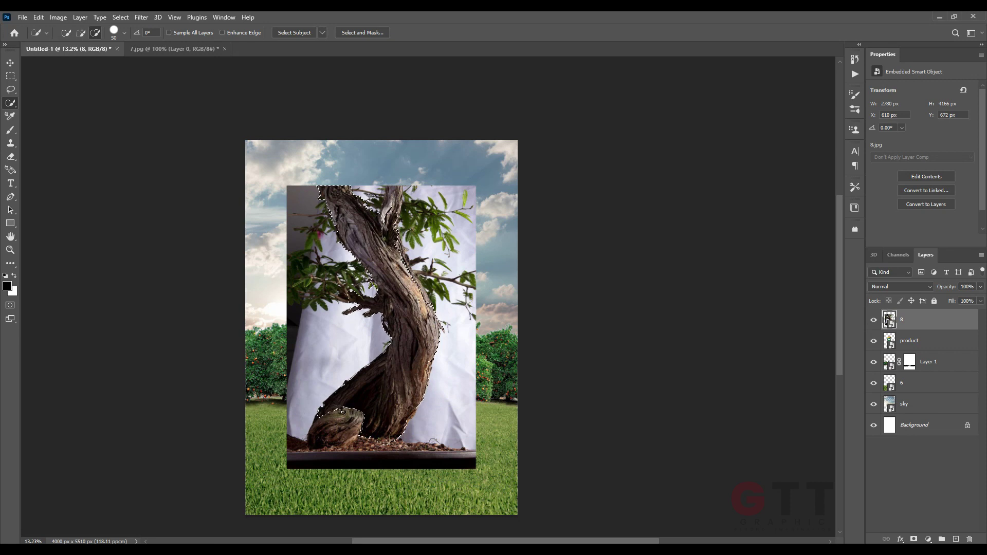
pyautogui.scroll(5, 411, 419)
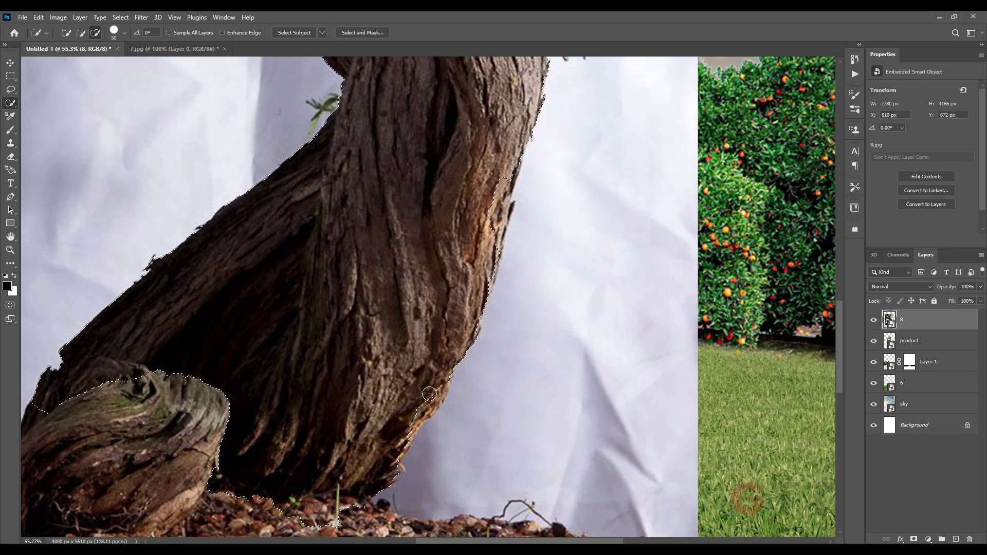
pyautogui.scroll(-5, 438, 396)
pyautogui.scroll(5, 412, 348)
pyautogui.scroll(-4, 380, 385)
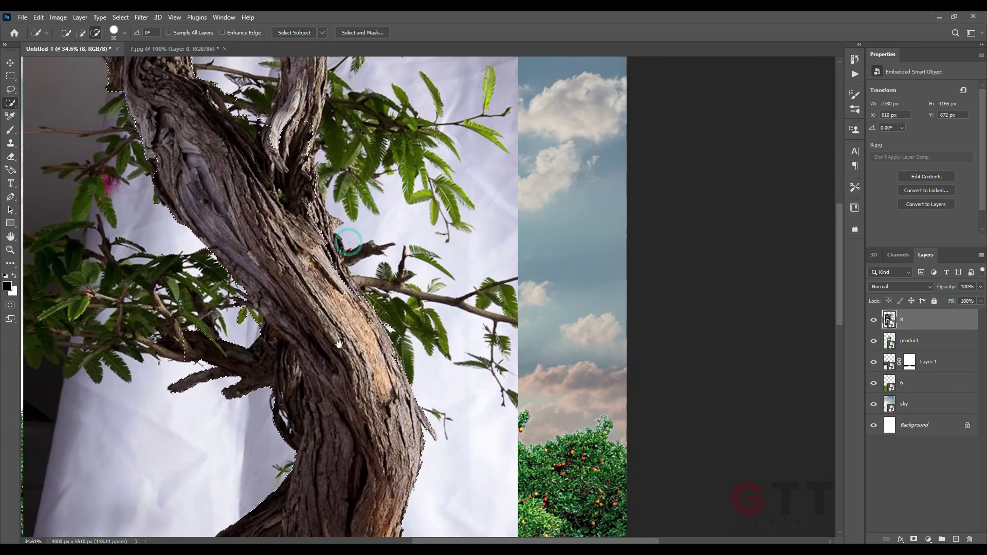
pyautogui.scroll(4, 346, 235)
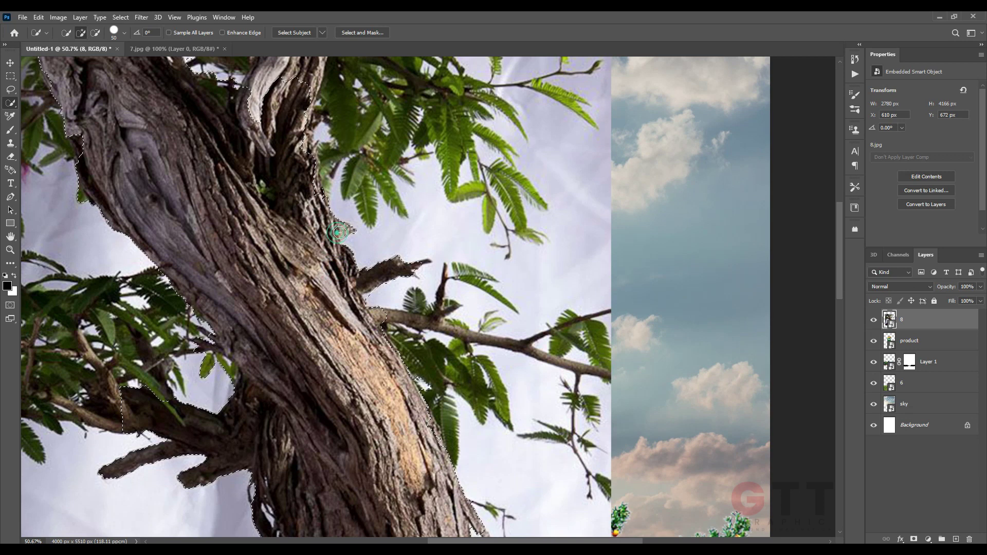
pyautogui.scroll(-3, 288, 442)
pyautogui.scroll(1, 280, 207)
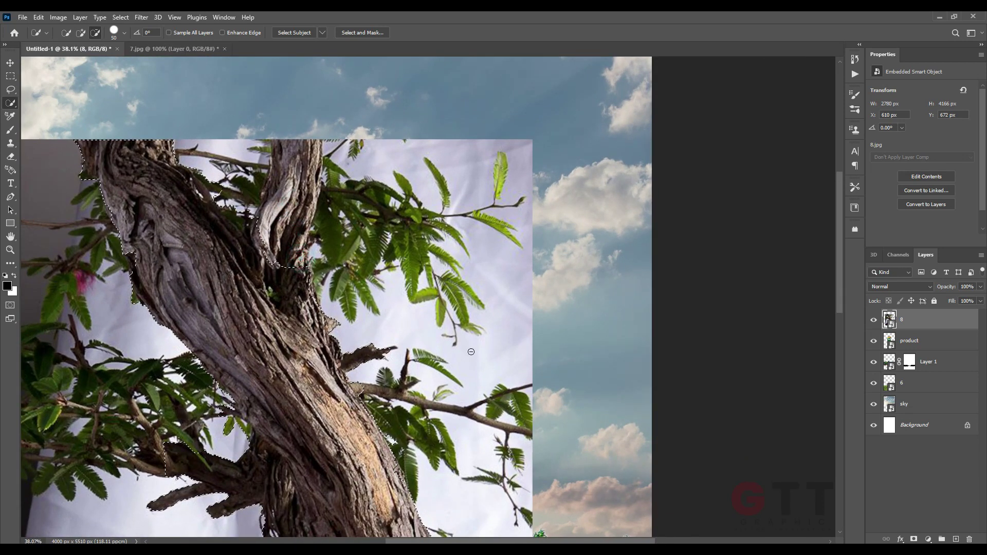
pyautogui.scroll(-5, 463, 356)
pyautogui.click(912, 539)
# Step: Move and transform the masked trunk so it curves around the lower part of the carton's side panel
pyautogui.scroll(-4, 452, 342)
pyautogui.click(80, 153)
pyautogui.scroll(4, 488, 377)
pyautogui.scroll(3, 427, 424)
pyautogui.moveTo(427, 424); pyautogui.dragTo(435, 389)
pyautogui.moveTo(339, 211); pyautogui.dragTo(375, 286)
pyautogui.hotkey('ctrl', 't')
pyautogui.moveTo(511, 335); pyautogui.dragTo(458, 334)
pyautogui.moveTo(424, 343); pyautogui.dragTo(435, 368)
pyautogui.scroll(2, 426, 346)
pyautogui.scroll(-2, 464, 329)
pyautogui.moveTo(480, 339)
pyautogui.mouseDown()
pyautogui.moveTo(489, 357)
pyautogui.moveTo(447, 360)
pyautogui.moveTo(417, 344)
pyautogui.mouseUp()
pyautogui.press('Return')
# Step: Paint black on the trunk's mask at 100% opacity to clean the leftover background along its inner edge
pyautogui.scroll(4, 426, 345)
pyautogui.click(909, 320)
pyautogui.press('b')
pyautogui.scroll(5, 349, 344)
pyautogui.press('0')
pyautogui.moveTo(290, 254); pyautogui.dragTo(372, 253)
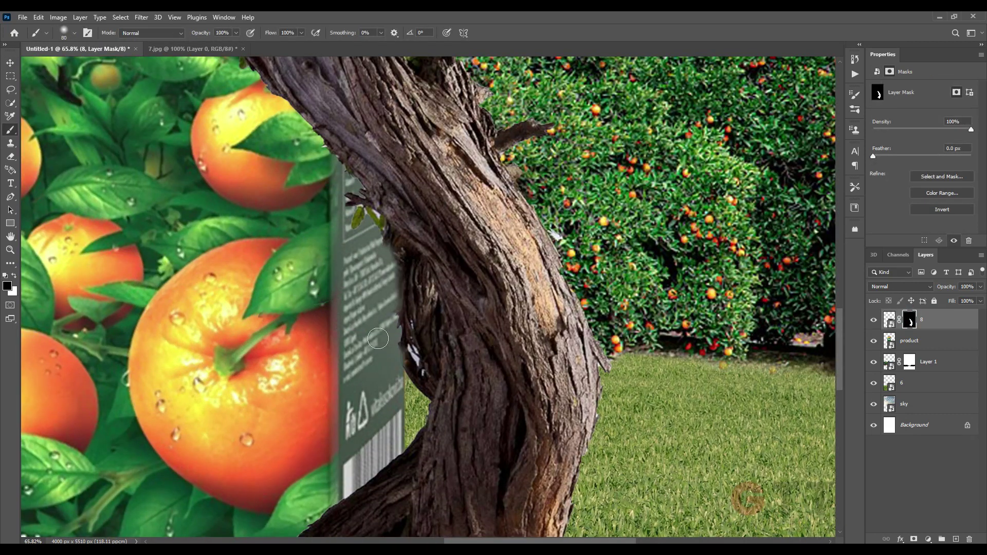
pyautogui.scroll(-12, 365, 324)
# Step: Load the carton's outline as a selection and mask the upper trunk inside it so the trunk passes behind the carton, then deselect
pyautogui.press('v')
pyautogui.click(45, 108)
pyautogui.moveTo(385, 308); pyautogui.dragTo(386, 301)
pyautogui.keyDown('ctrl'); pyautogui.click(889, 341); pyautogui.keyUp('ctrl')
pyautogui.press('b')
pyautogui.scroll(4, 245, 215)
pyautogui.moveTo(355, 172); pyautogui.dragTo(395, 329)
pyautogui.moveTo(409, 227); pyautogui.dragTo(407, 380)
pyautogui.hotkey('ctrl', 'd')
# Step: Duplicate the trunk layer and flip the copy horizontally for the carton's opposite side
pyautogui.scroll(-4, 302, 350)
pyautogui.press('v')
pyautogui.hotkey('ctrl', 'j')
pyautogui.hotkey('ctrl', 't')
pyautogui.rightClick(292, 342)
pyautogui.click(324, 501)
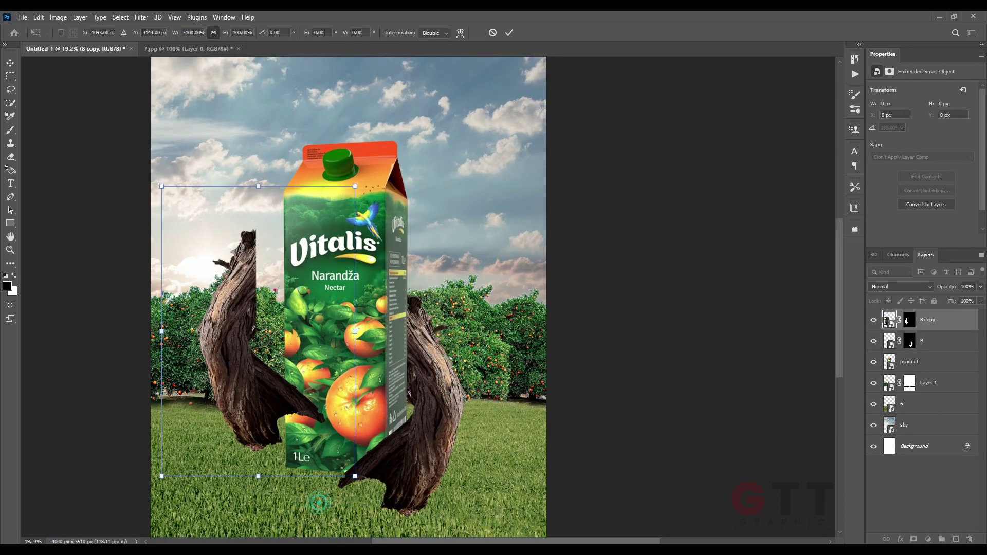
pyautogui.press('Return')
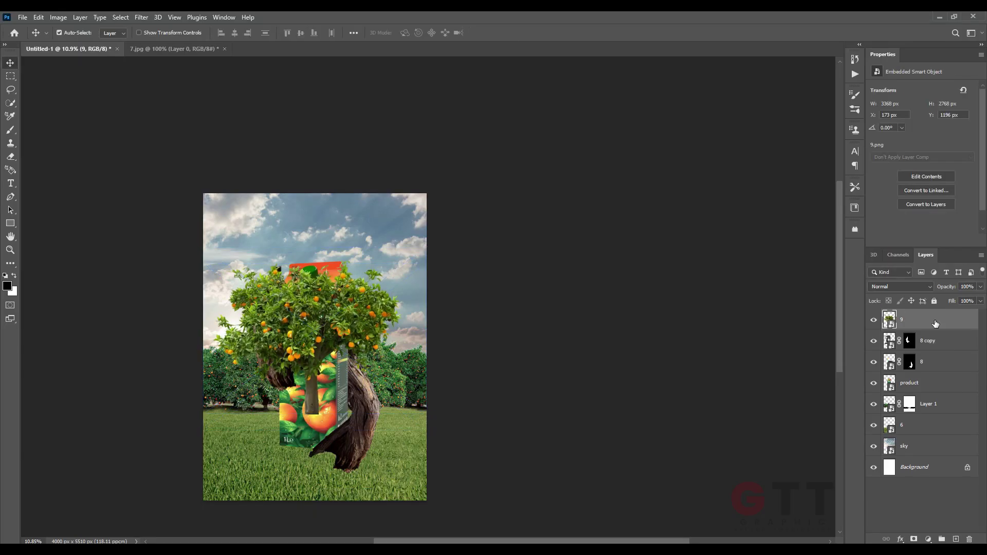
# Step: Move the orange tree layer 9 below the product layer, and enlarge and position it so its foliage fills the canvas above the carton
pyautogui.moveTo(935, 324); pyautogui.dragTo(935, 415)
pyautogui.hotkey('ctrl', 't')
pyautogui.moveTo(427, 343); pyautogui.dragTo(488, 310)
pyautogui.press('Return')
pyautogui.hotkey('ctrl', ']')
pyautogui.hotkey('ctrl', 't')
pyautogui.moveTo(332, 301); pyautogui.dragTo(349, 235)
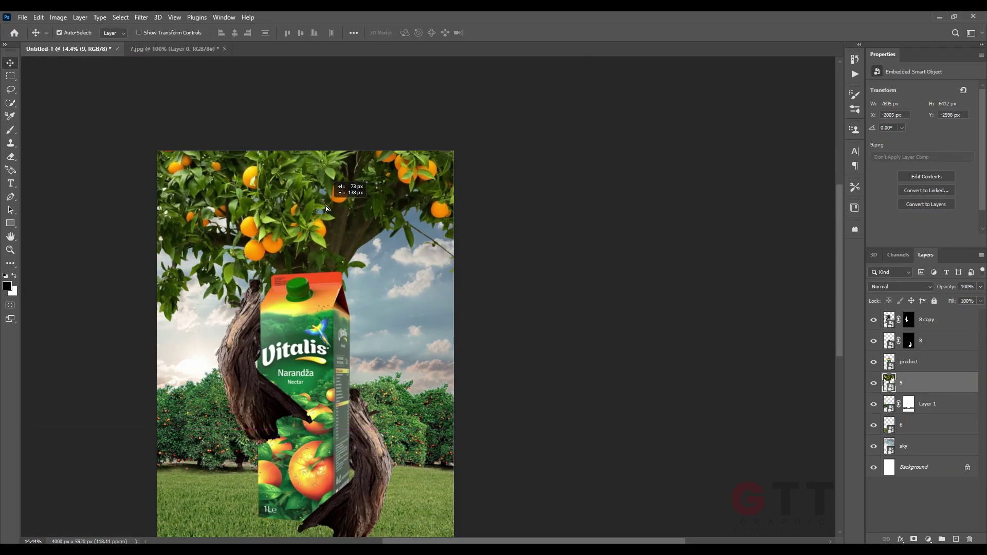
pyautogui.moveTo(326, 206)
pyautogui.mouseDown()
pyautogui.moveTo(378, 297)
pyautogui.moveTo(367, 324)
pyautogui.mouseUp()
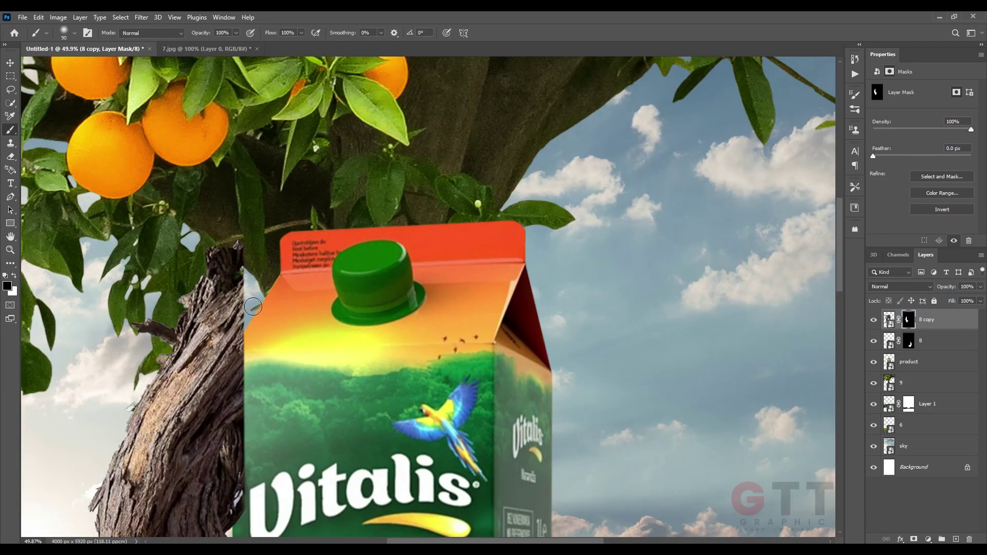
# Step: Paint the flipped trunk copy's mask to extend its top into the branches, and move the original trunk down about 242 px
pyautogui.press('x')
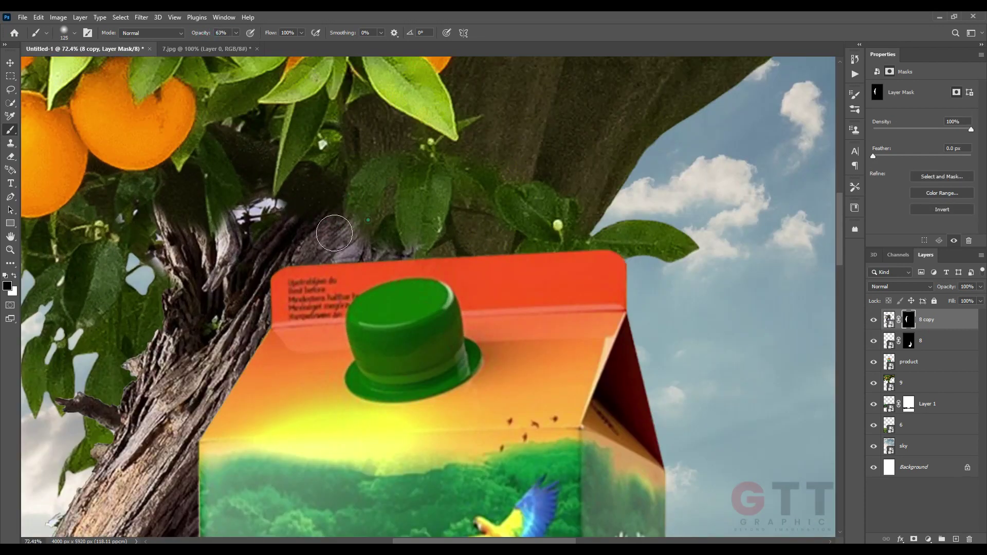
pyautogui.moveTo(157, 213); pyautogui.dragTo(208, 299)
pyautogui.press('3')
pyautogui.press('1')
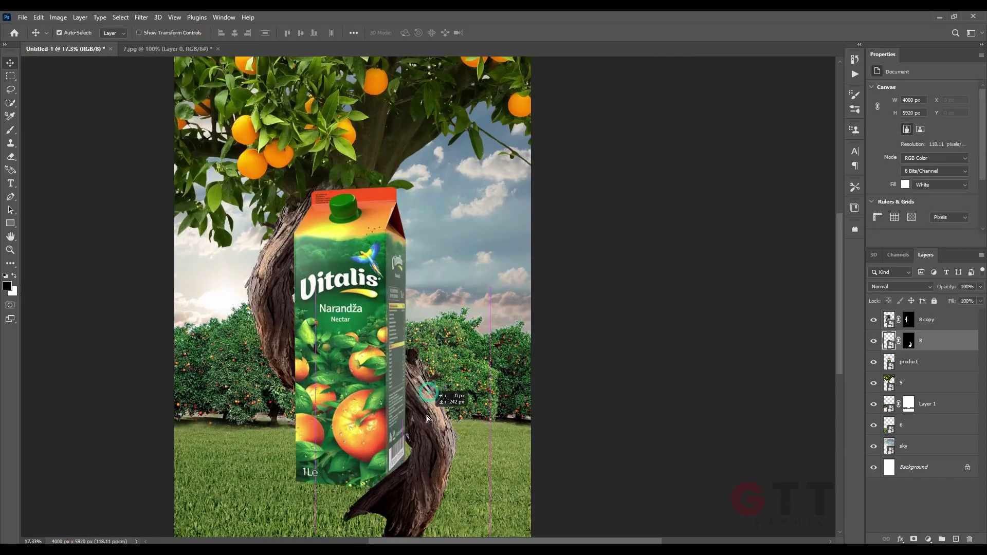
pyautogui.moveTo(414, 349); pyautogui.dragTo(437, 406)
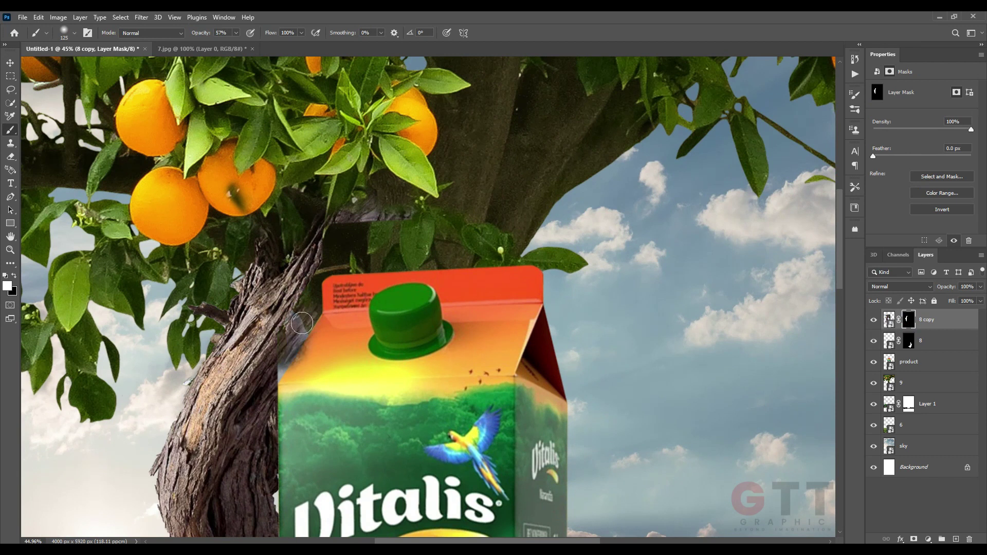
# Step: Refine the flipped trunk copy's mask behind the carton's top, alternating white and black paint at reduced opacity to blend it with the branches
pyautogui.moveTo(329, 227); pyautogui.dragTo(320, 277)
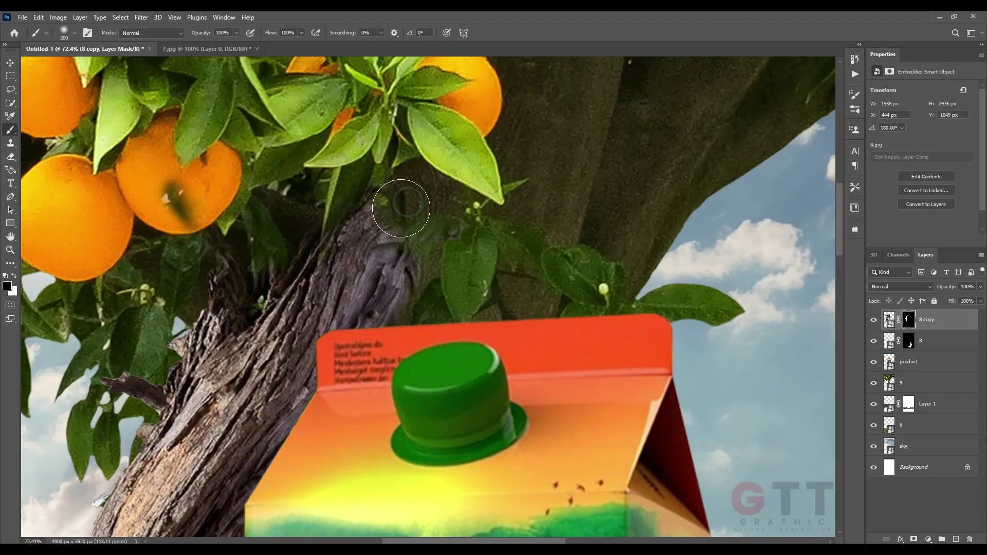
pyautogui.moveTo(396, 209); pyautogui.dragTo(419, 277)
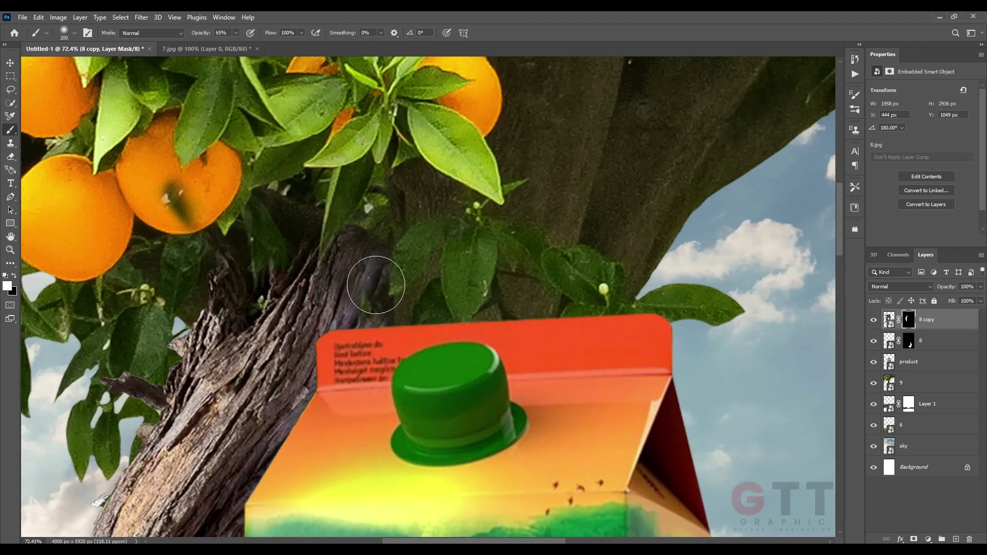
pyautogui.press('x')
pyautogui.press('3')
pyautogui.press('5')
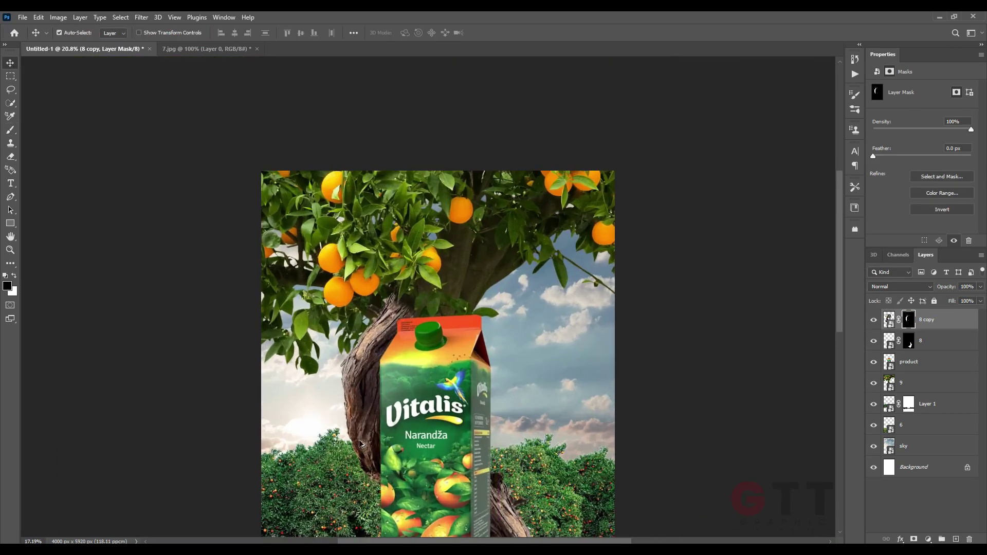
pyautogui.scroll(3, 362, 444)
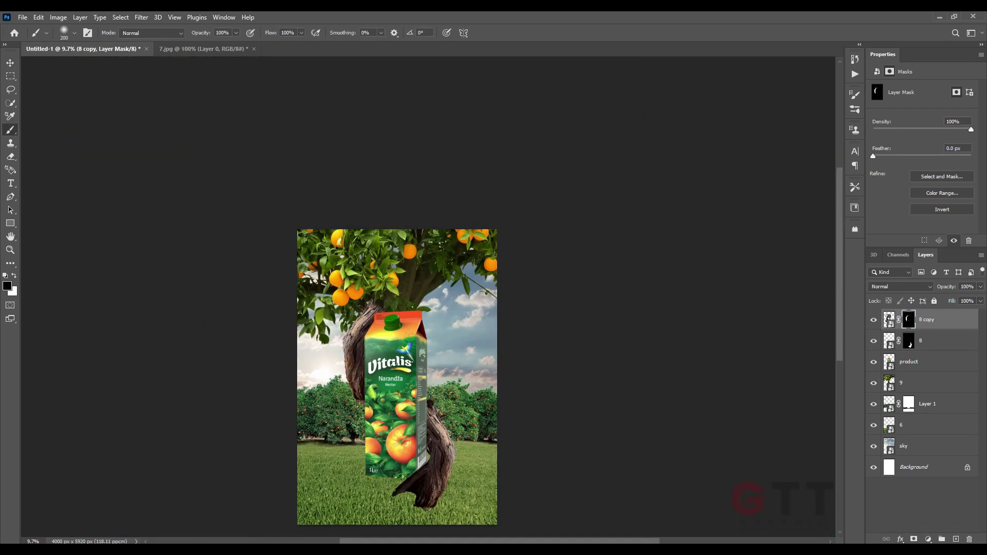
pyautogui.click(114, 170)
pyautogui.scroll(1, 406, 500)
pyautogui.scroll(2, 406, 500)
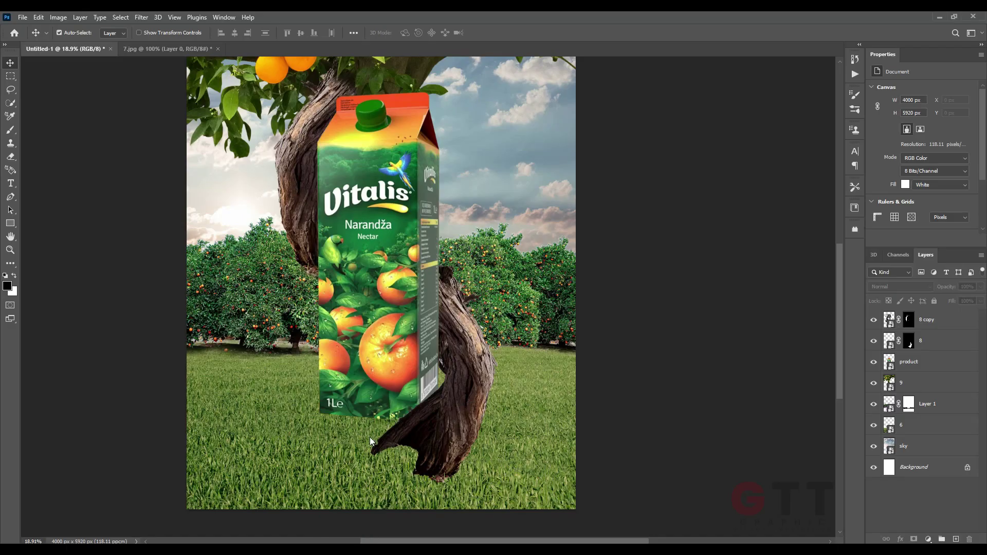
# Step: Position the grass image 11 across the canvas bottom over the carton's base, place it, and keep its layer directly above the product layer
pyautogui.moveTo(450, 373); pyautogui.dragTo(451, 492)
pyautogui.moveTo(388, 339); pyautogui.dragTo(392, 364)
pyautogui.moveTo(389, 298); pyautogui.dragTo(390, 363)
pyautogui.moveTo(397, 455); pyautogui.dragTo(396, 426)
pyautogui.press('Return')
pyautogui.moveTo(918, 369); pyautogui.dragTo(918, 378)
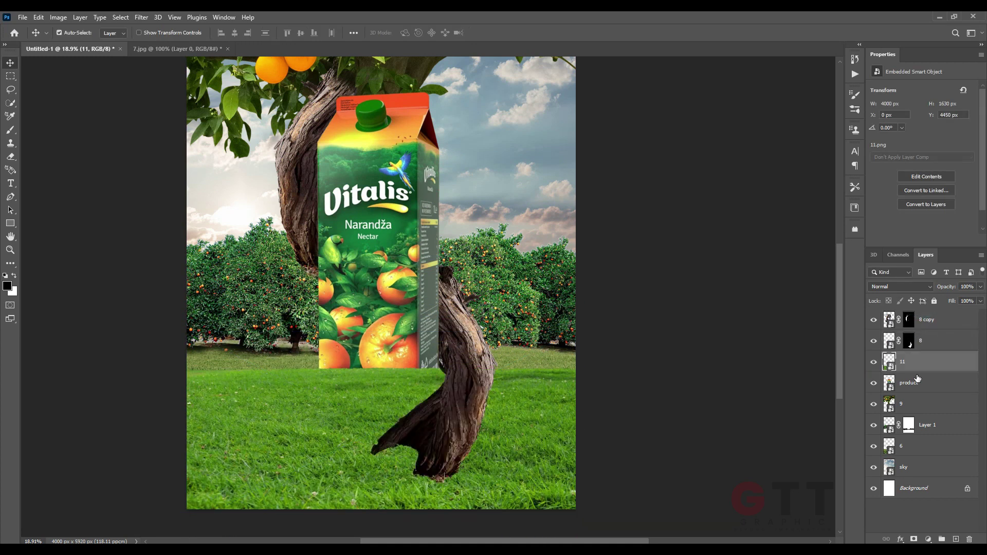
# Step: Add a layer mask to grass layer 11 and paint black with a 500 px brush to blend its upper edge into the existing lawn
pyautogui.press('b')
pyautogui.scroll(3, 260, 371)
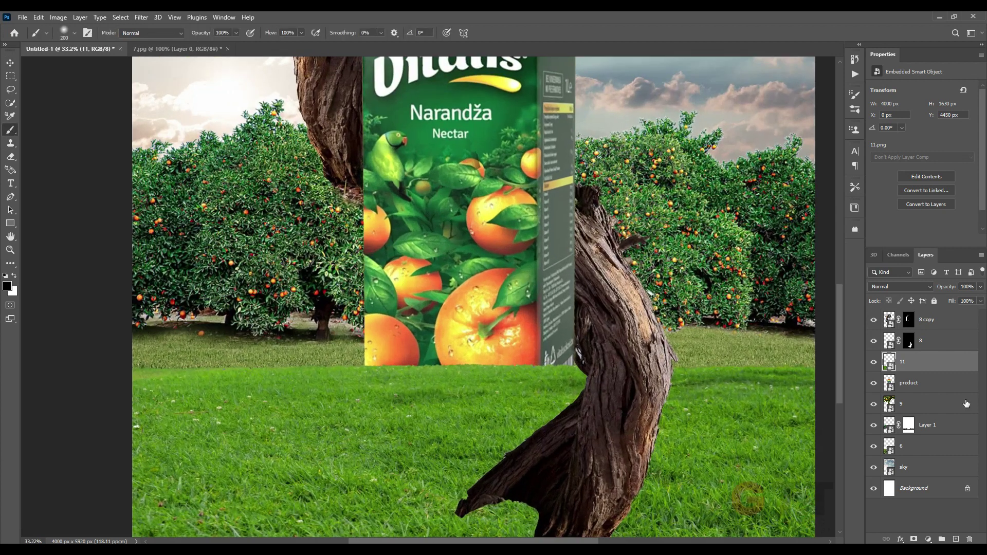
pyautogui.click(913, 539)
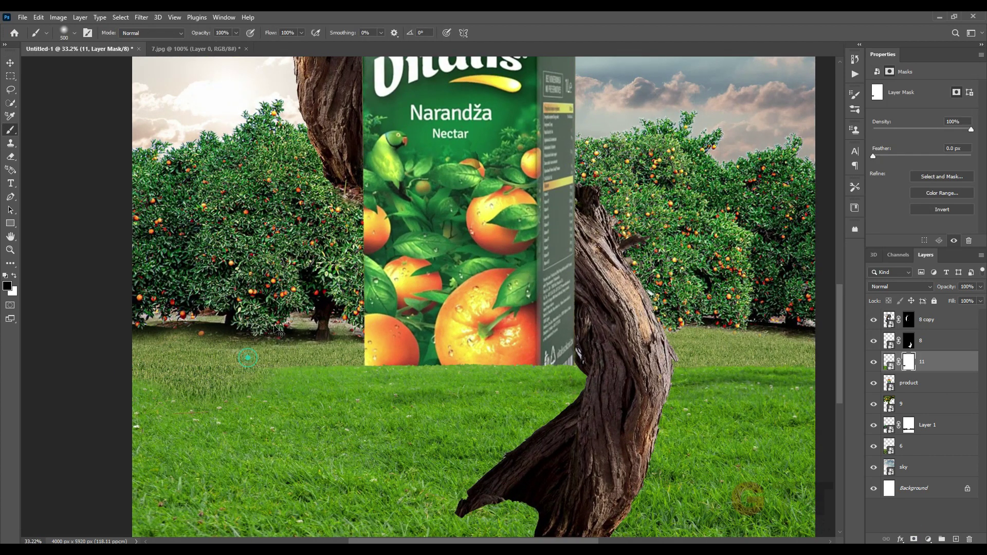
pyautogui.moveTo(450, 368)
pyautogui.mouseDown()
pyautogui.moveTo(575, 370)
pyautogui.moveTo(500, 361)
pyautogui.mouseUp()
pyautogui.moveTo(550, 370); pyautogui.dragTo(601, 395)
pyautogui.moveTo(262, 394)
pyautogui.mouseDown()
pyautogui.moveTo(296, 409)
pyautogui.moveTo(375, 409)
pyautogui.mouseUp()
pyautogui.scroll(-4, 681, 380)
pyautogui.scroll(4, 414, 400)
# Step: Refine grass layer 11's mask with white and black, using a 250 px brush at 60% opacity to uncover the carton's lower part
pyautogui.press('x')
pyautogui.moveTo(434, 396); pyautogui.dragTo(468, 410)
pyautogui.scroll(-2, 467, 407)
pyautogui.scroll(6, 426, 402)
pyautogui.press('x')
pyautogui.press('[')
pyautogui.press('[')
pyautogui.press('[')
pyautogui.moveTo(346, 368); pyautogui.dragTo(481, 376)
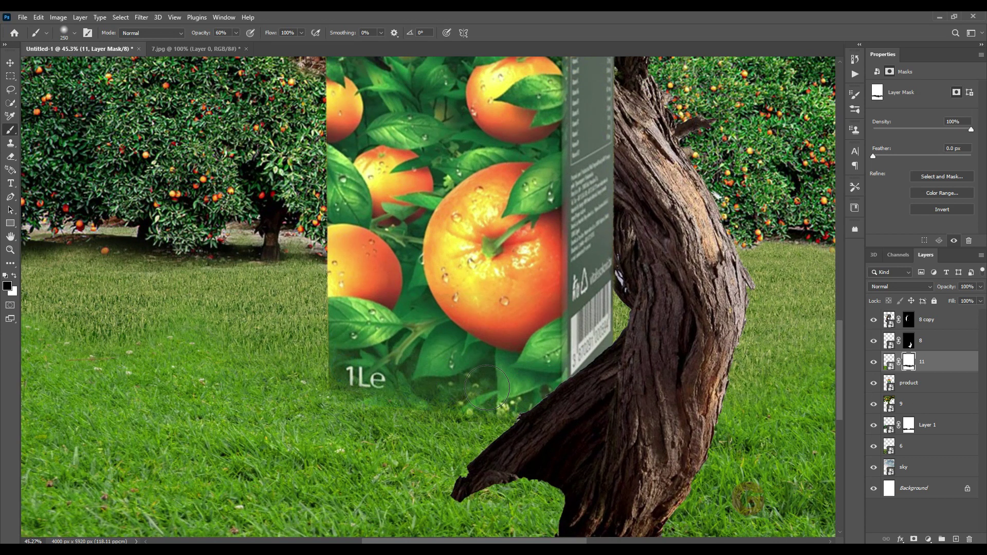
# Step: Duplicate grass layer 11 to the top of the layer stack, shift the copy up slightly, and paint its mask around the carton's base
pyautogui.scroll(-12, 483, 391)
pyautogui.click(11, 63)
pyautogui.click(109, 163)
pyautogui.scroll(2, 434, 421)
pyautogui.moveTo(561, 376)
pyautogui.mouseDown()
pyautogui.moveTo(621, 321)
pyautogui.moveTo(563, 395)
pyautogui.mouseUp()
pyautogui.moveTo(941, 384); pyautogui.dragTo(944, 312)
pyautogui.moveTo(565, 414); pyautogui.dragTo(566, 408)
pyautogui.click(908, 325)
pyautogui.moveTo(429, 379); pyautogui.dragTo(509, 403)
# Step: Duplicate the lower trunk layer and rotate the copy so it lies across the carton's base
pyautogui.press('v')
pyautogui.moveTo(460, 350); pyautogui.dragTo(482, 363)
pyautogui.hotkey('ctrl', 't')
pyautogui.moveTo(558, 341)
pyautogui.mouseDown()
pyautogui.moveTo(548, 414)
pyautogui.moveTo(590, 383)
pyautogui.moveTo(343, 417)
pyautogui.mouseUp()
pyautogui.rightClick(493, 365)
pyautogui.click(523, 351)
pyautogui.moveTo(494, 328); pyautogui.dragTo(555, 395)
pyautogui.moveTo(618, 344); pyautogui.dragTo(662, 315)
# Step: Fine-tune the position, rotation and shape of the lying trunk copy across the carton's base and apply the transformation
pyautogui.moveTo(543, 384); pyautogui.dragTo(535, 396)
pyautogui.moveTo(654, 331); pyautogui.dragTo(634, 344)
pyautogui.moveTo(506, 397); pyautogui.dragTo(509, 373)
pyautogui.moveTo(639, 321); pyautogui.dragTo(650, 317)
pyautogui.moveTo(557, 378)
pyautogui.mouseDown()
pyautogui.moveTo(566, 386)
pyautogui.moveTo(495, 380)
pyautogui.moveTo(608, 383)
pyautogui.mouseUp()
pyautogui.rightClick(503, 391)
pyautogui.click(537, 376)
pyautogui.press('Return')
# Step: Paint white at 100% opacity on the 11 copy mask so the grass covers the lower edge of the lying trunk
pyautogui.scroll(5, 544, 406)
pyautogui.click(908, 319)
pyautogui.press('b')
pyautogui.press('x')
pyautogui.scroll(2, 398, 396)
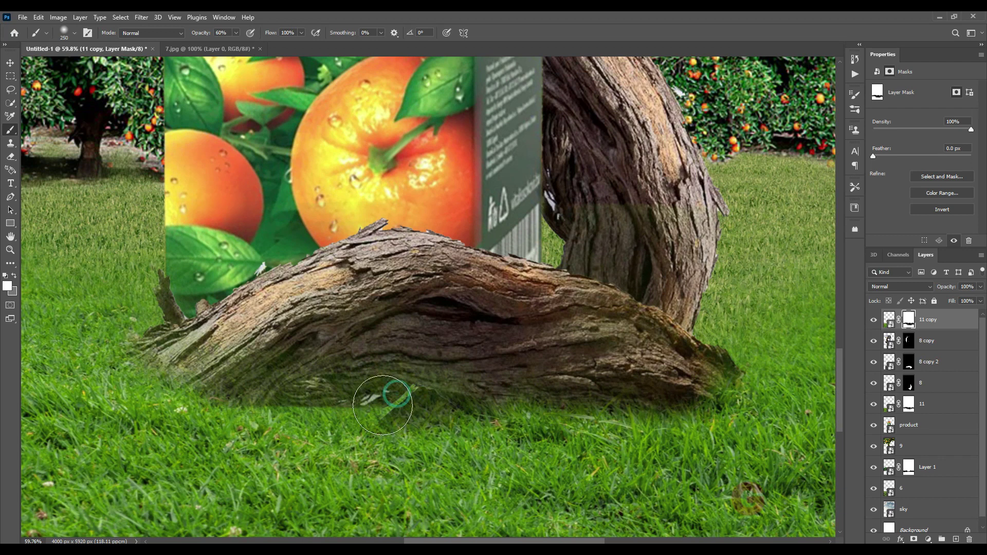
pyautogui.press('0')
pyautogui.scroll(-5, 382, 405)
pyautogui.scroll(3, 355, 417)
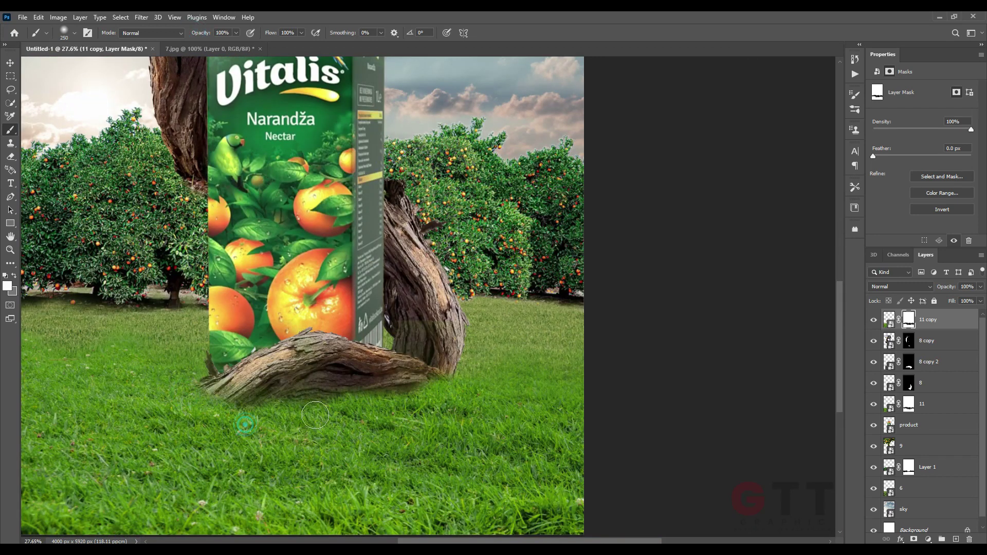
pyautogui.scroll(-5, 484, 401)
pyautogui.scroll(-2, 372, 259)
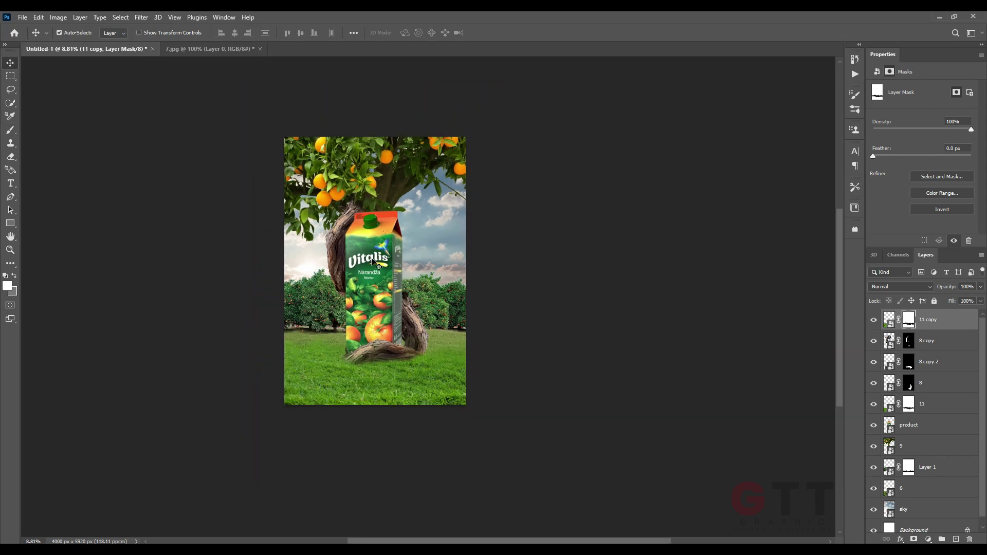
# Step: Scale trunk layer 8 to 126.76% and position it against the carton's side edge
pyautogui.scroll(5, 404, 314)
pyautogui.click(437, 337)
pyautogui.hotkey('ctrl', 't')
pyautogui.moveTo(500, 370); pyautogui.dragTo(541, 369)
pyautogui.moveTo(452, 357); pyautogui.dragTo(453, 320)
pyautogui.moveTo(544, 337); pyautogui.dragTo(516, 335)
pyautogui.moveTo(419, 307); pyautogui.dragTo(435, 308)
pyautogui.scroll(4, 434, 312)
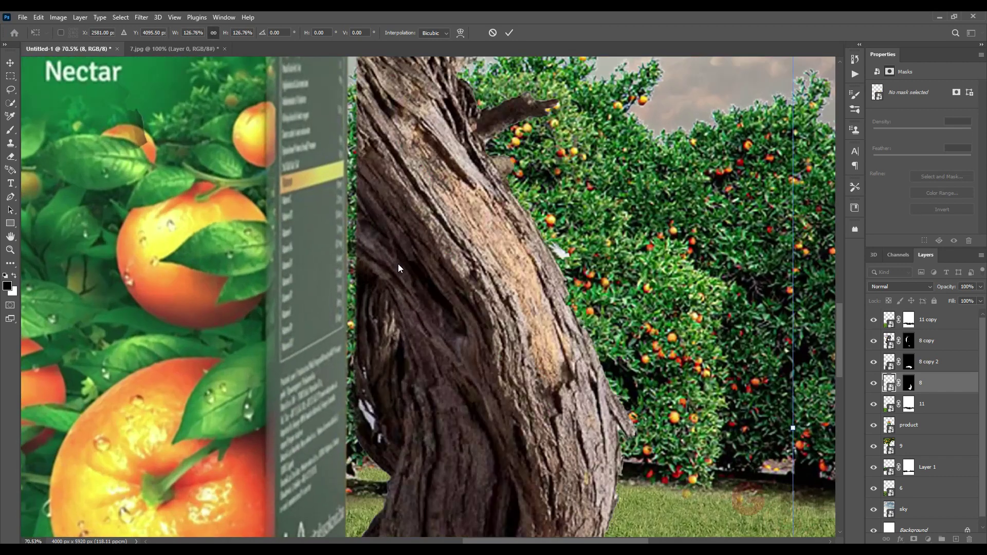
pyautogui.moveTo(395, 267); pyautogui.dragTo(385, 267)
pyautogui.scroll(-4, 394, 280)
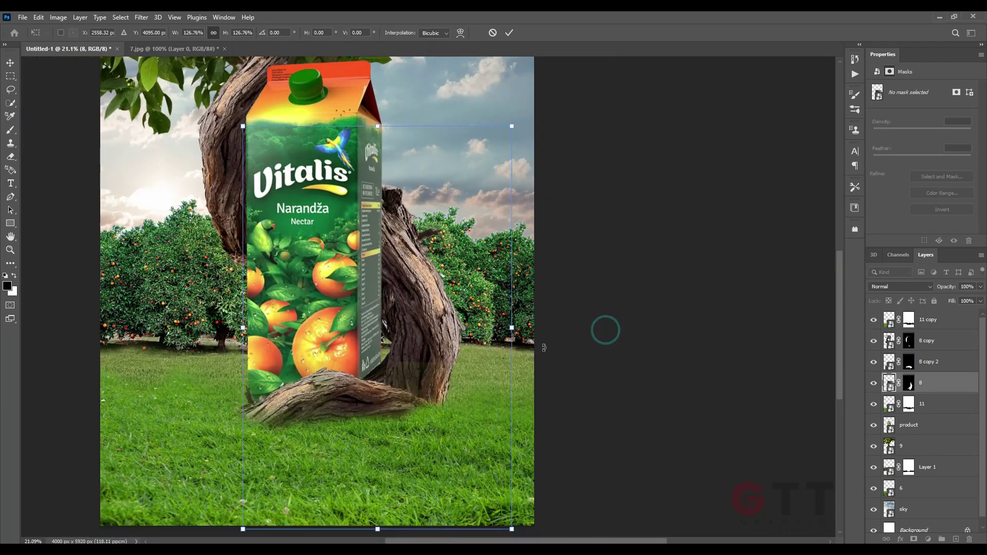
# Step: Paint the 11 copy layer mask where the grass meets the upright trunk and the lying trunk
pyautogui.click(411, 368)
pyautogui.moveTo(402, 369); pyautogui.dragTo(422, 363)
pyautogui.click(11, 130)
pyautogui.scroll(5, 365, 322)
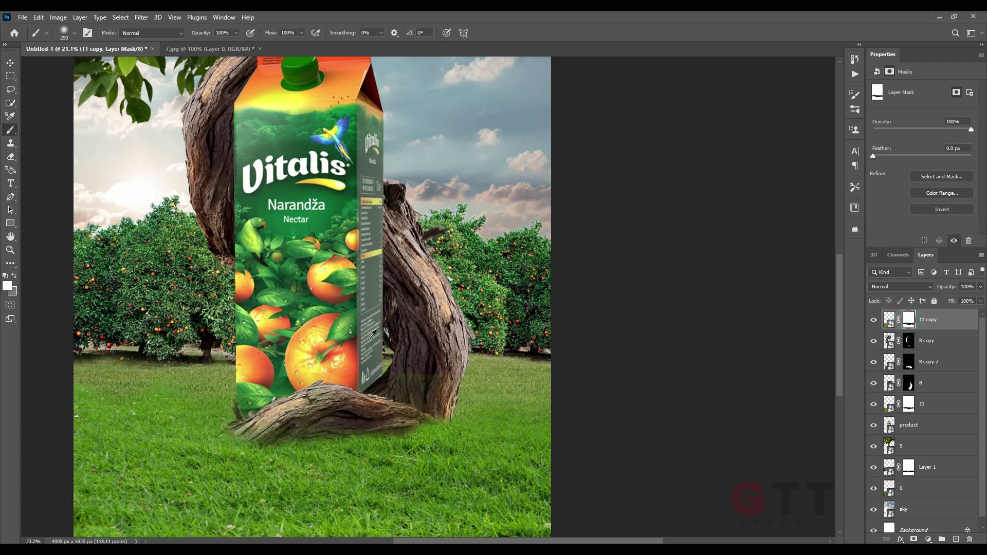
pyautogui.moveTo(528, 393); pyautogui.dragTo(372, 389)
pyautogui.press('x')
# Step: Compare the visibility of layers 8 and 11 copy, and mask out the grass copy's hard edge across the trunk with black
pyautogui.click(873, 383)
pyautogui.click(873, 383)
pyautogui.click(921, 383)
pyautogui.click(908, 320)
pyautogui.click(874, 319)
pyautogui.click(873, 319)
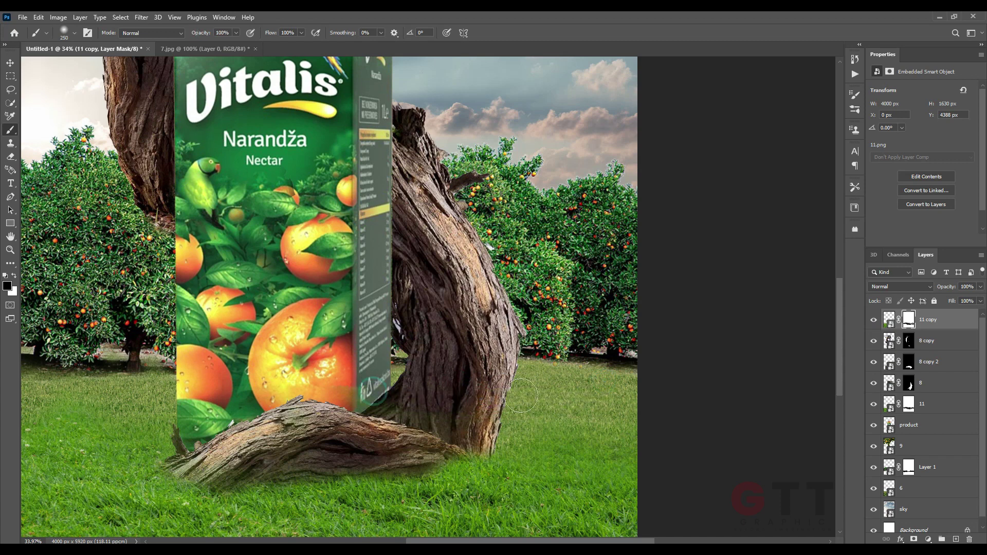
pyautogui.moveTo(252, 398); pyautogui.dragTo(440, 376)
pyautogui.scroll(-3, 617, 364)
pyautogui.moveTo(647, 361); pyautogui.dragTo(543, 363)
pyautogui.scroll(-8, 470, 396)
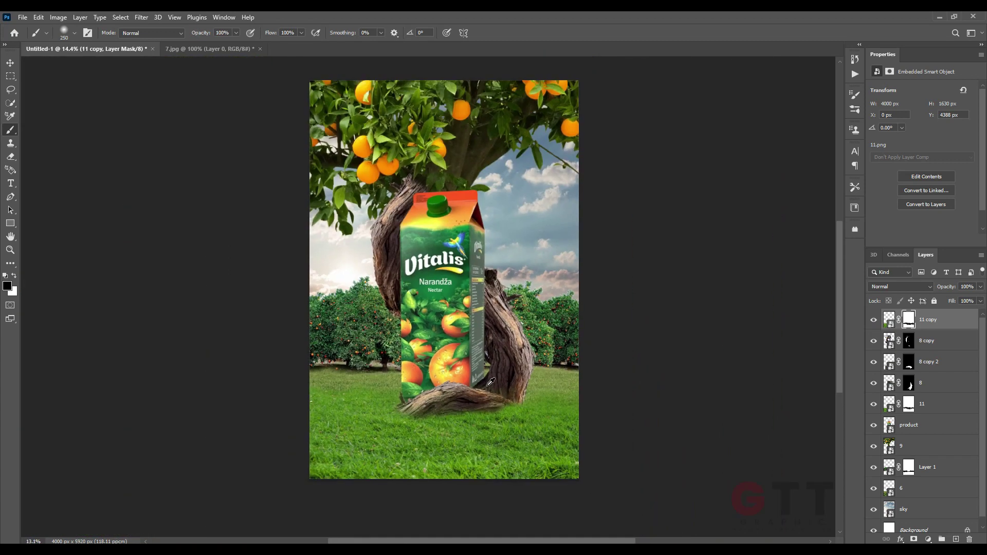
# Step: Add a Curves adjustment clipped to the product layer and lower its white point output to 122 to darken the carton
pyautogui.click(10, 62)
pyautogui.click(132, 103)
pyautogui.click(452, 276)
pyautogui.click(927, 539)
pyautogui.click(920, 405)
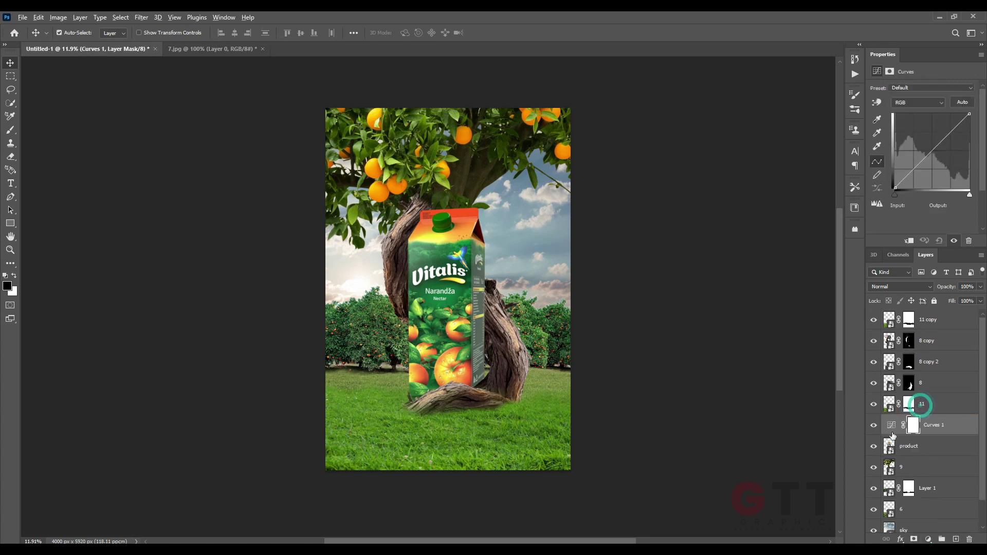
pyautogui.moveTo(969, 115); pyautogui.dragTo(971, 150)
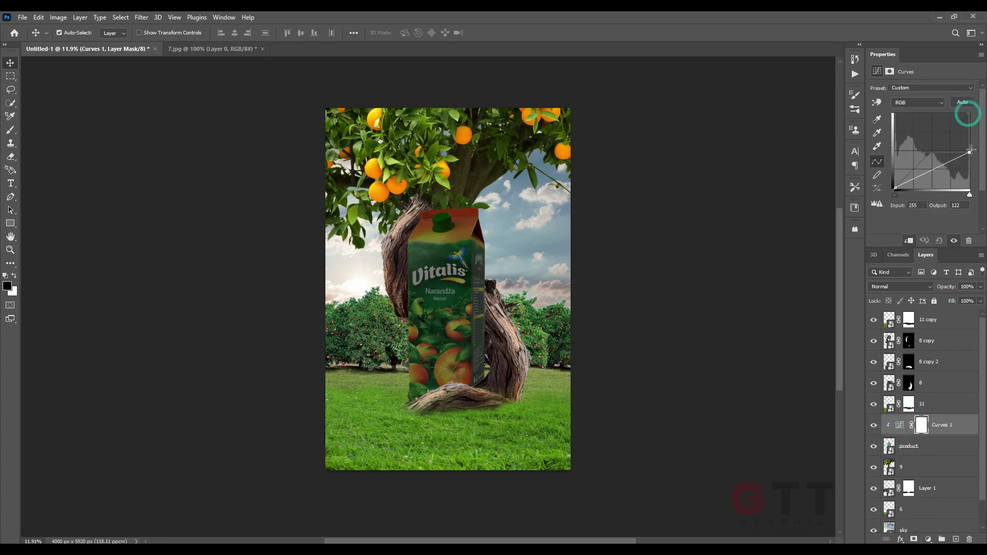
pyautogui.click(273, 259)
# Step: Choose a grass-shaped brush at 1000 px and paint black on the 8 copy 2 mask along the lying trunk's lower edge
pyautogui.scroll(3, 390, 366)
pyautogui.moveTo(441, 344); pyautogui.dragTo(401, 336)
pyautogui.scroll(2, 395, 368)
pyautogui.click(442, 376)
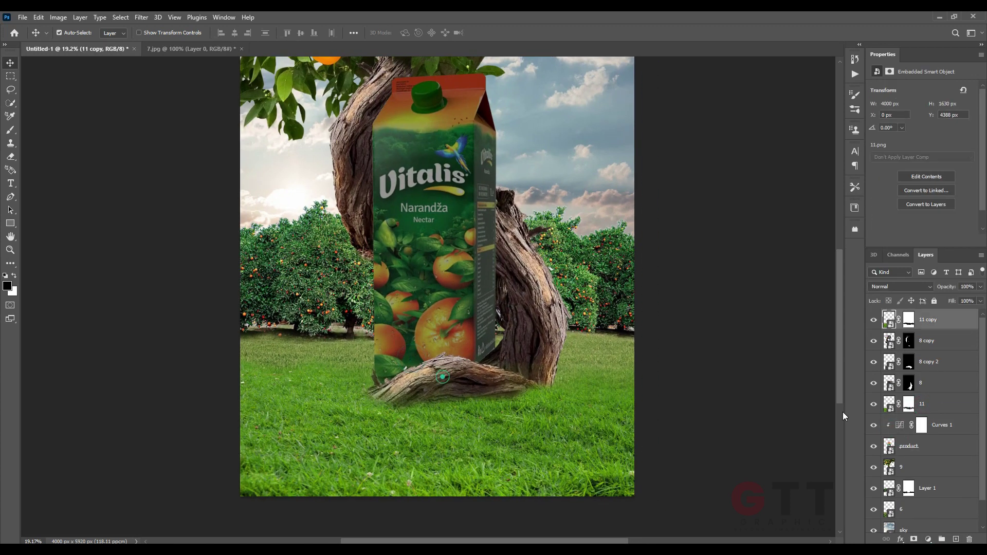
pyautogui.click(11, 131)
pyautogui.click(64, 33)
pyautogui.doubleClick(69, 130)
pyautogui.scroll(9, 420, 403)
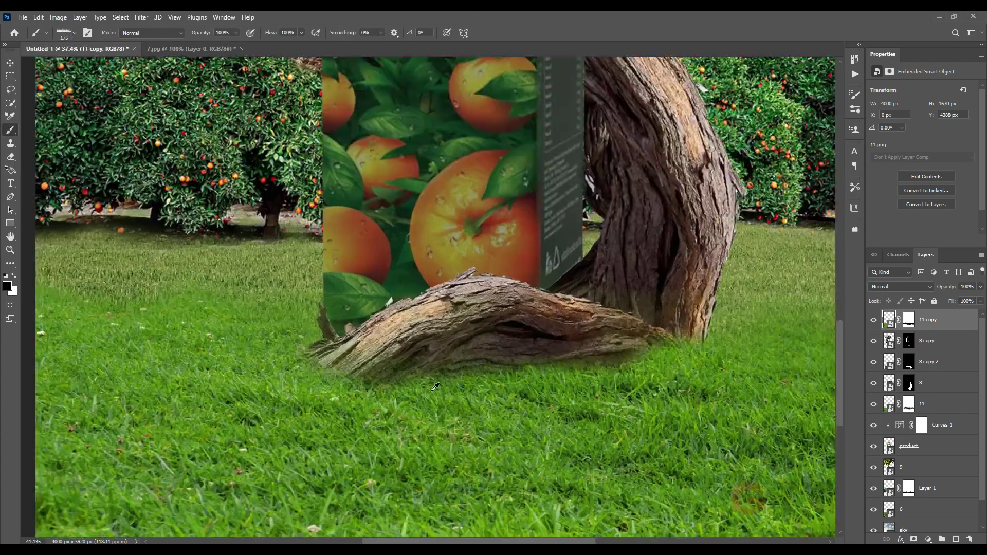
pyautogui.scroll(-6, 360, 366)
pyautogui.click(903, 363)
pyautogui.scroll(5, 406, 391)
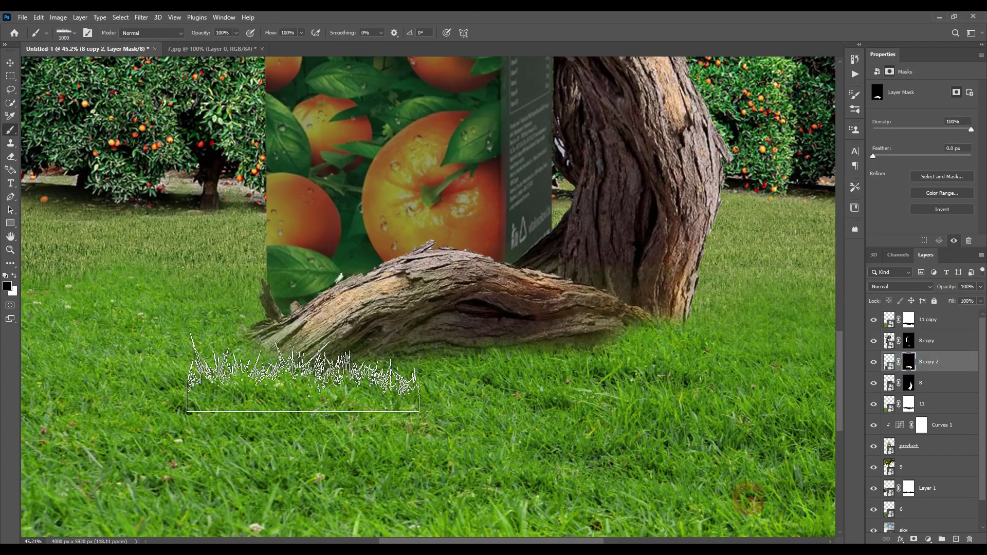
pyautogui.scroll(-3, 663, 381)
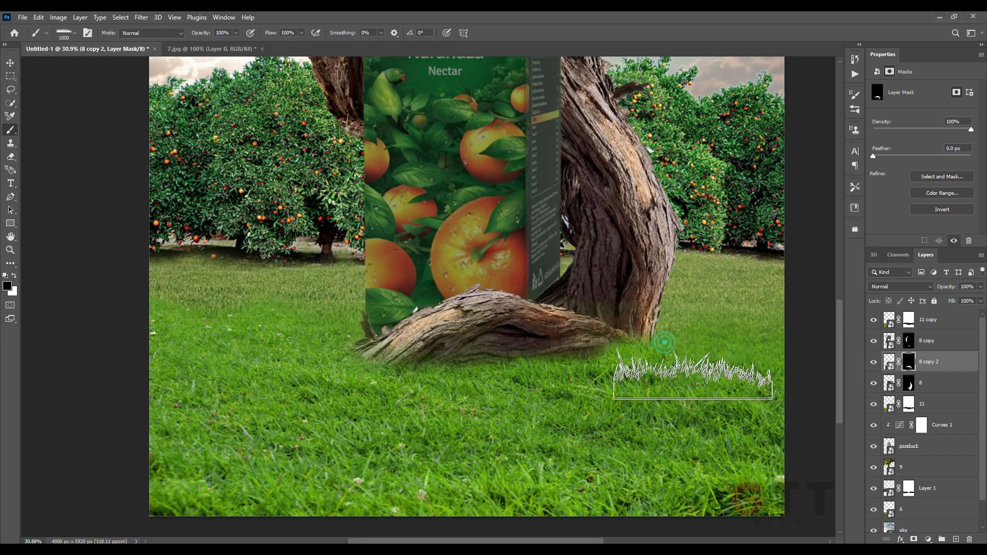
# Step: Mask the base of trunk layer 8 with the grass-shaped brush so it blends into the lawn
pyautogui.click(910, 386)
pyautogui.press('v')
pyautogui.scroll(-4, 364, 298)
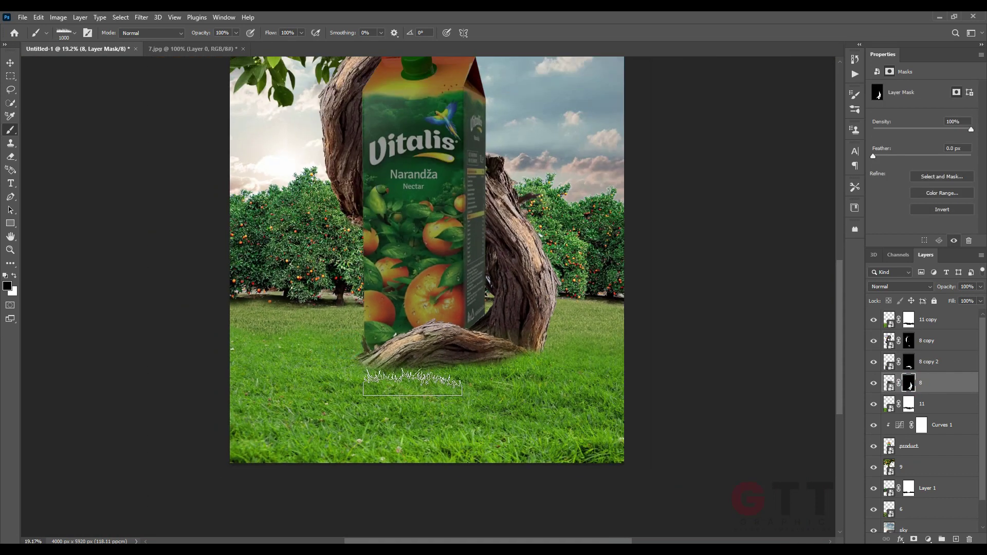
pyautogui.scroll(5, 360, 296)
# Step: Move the upper trunk layer 8 copy straight down 105 px
pyautogui.click(339, 273)
pyautogui.scroll(-4, 354, 288)
pyautogui.moveTo(361, 325); pyautogui.dragTo(364, 331)
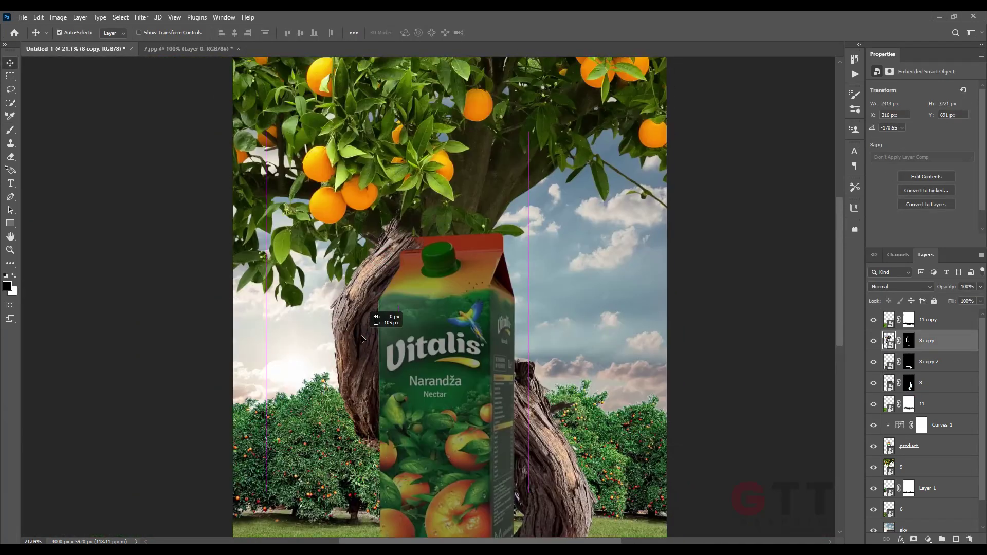
pyautogui.click(427, 370)
pyautogui.hotkey('ctrl', 't')
pyautogui.press('Escape')
# Step: Paint black with an 80 px brush on the 8 copy mask to clean up the upper trunk's lower end beside the carton
pyautogui.click(908, 341)
pyautogui.click(8, 132)
pyautogui.scroll(6, 385, 462)
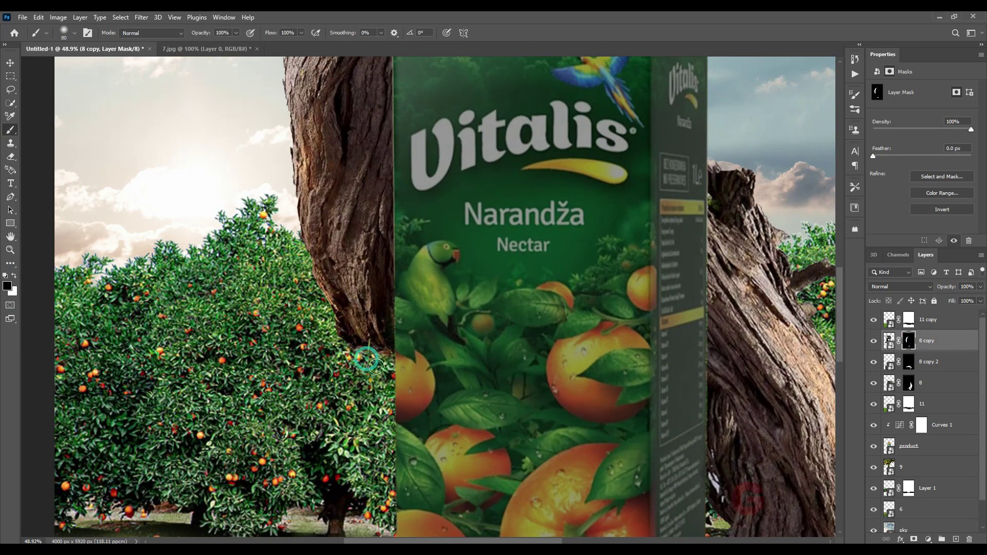
pyautogui.scroll(-6, 437, 396)
# Step: Paint black with a 500 px brush on trunk layer 8's mask to tidy the trunk beside the carton
pyautogui.press('v')
pyautogui.click(501, 414)
pyautogui.scroll(3, 499, 414)
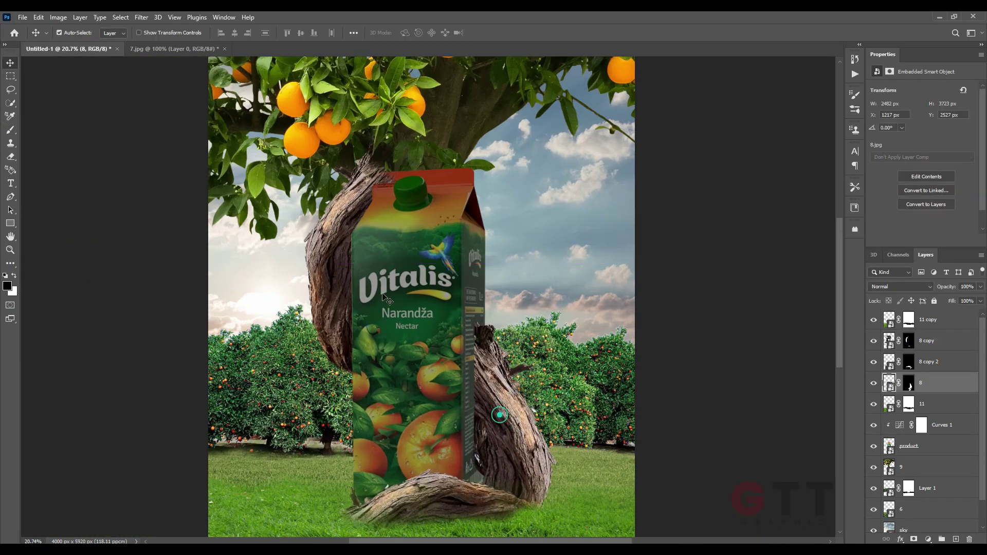
pyautogui.click(910, 384)
pyautogui.press('b')
pyautogui.scroll(-2, 312, 330)
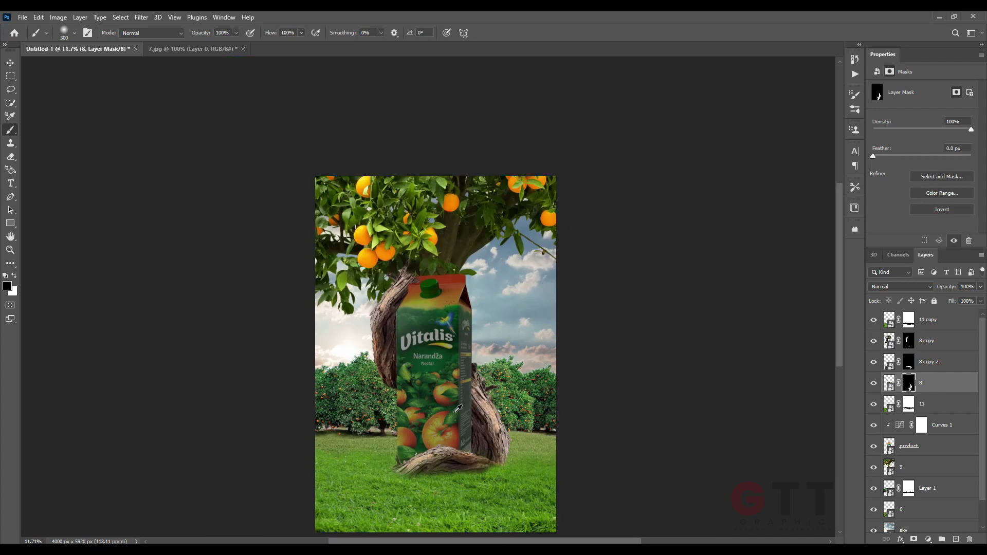
# Step: Load the carton's outline as a selection and paint the 8 copy mask black inside it to remove the trunk overlapping the carton's top
pyautogui.scroll(5, 312, 329)
pyautogui.keyDown('ctrl'); pyautogui.click(312, 330); pyautogui.keyUp('ctrl')
pyautogui.click(909, 383)
pyautogui.keyDown('ctrl'); pyautogui.click(889, 446); pyautogui.keyUp('ctrl')
pyautogui.click(908, 341)
pyautogui.click(874, 341)
pyautogui.click(873, 340)
pyautogui.click(410, 277)
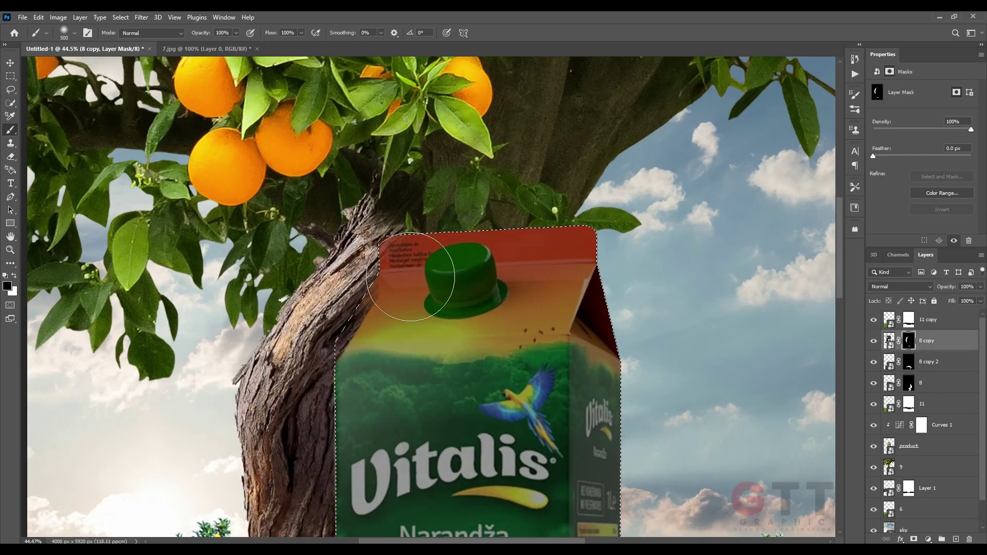
pyautogui.scroll(-5, 114, 196)
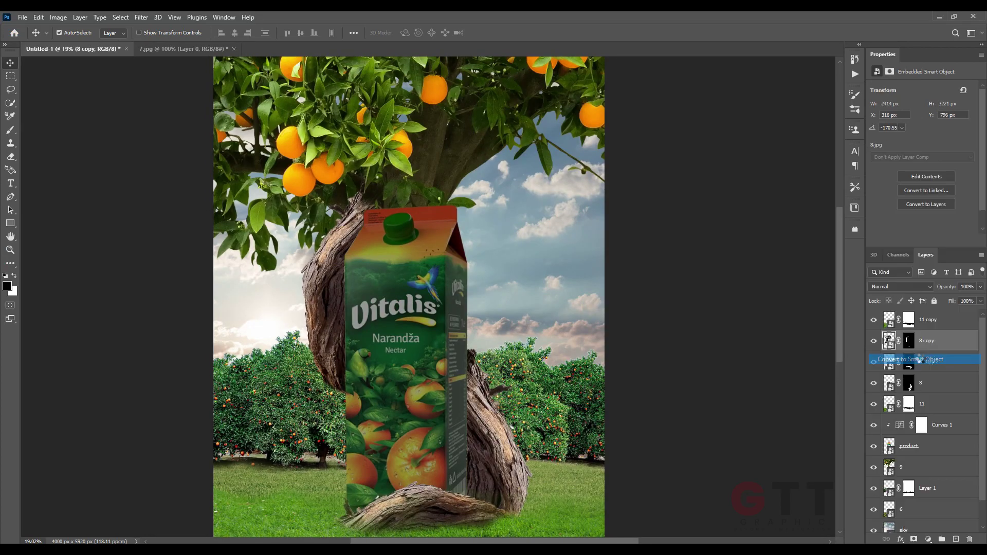
# Step: Lower the white end of the carton's Curves 1 adjustment further to darken the carton
pyautogui.click(897, 427)
pyautogui.moveTo(971, 122); pyautogui.dragTo(971, 164)
# Step: Enlarge the sky layer with a free transform and apply it
pyautogui.click(904, 529)
pyautogui.scroll(-7, 575, 317)
pyautogui.hotkey('ctrl', 't')
pyautogui.moveTo(672, 190); pyautogui.dragTo(771, 141)
pyautogui.press('Return')
# Step: Select the layers from product up to 8 copy and shift the carton and trunks together slightly to the right
pyautogui.scroll(3, 599, 323)
pyautogui.scroll(1, 926, 411)
pyautogui.click(920, 442)
pyautogui.keyDown('shift'); pyautogui.click(920, 341); pyautogui.keyUp('shift')
pyautogui.moveTo(456, 339); pyautogui.dragTo(479, 340)
pyautogui.click(206, 357)
# Step: Add a layer mask to the 8 copy smart object and paint it to blend the trunk's top into the tree branches
pyautogui.click(411, 278)
pyautogui.scroll(6, 418, 233)
pyautogui.click(913, 539)
pyautogui.press('b')
pyautogui.scroll(-6, 401, 249)
pyautogui.press('v')
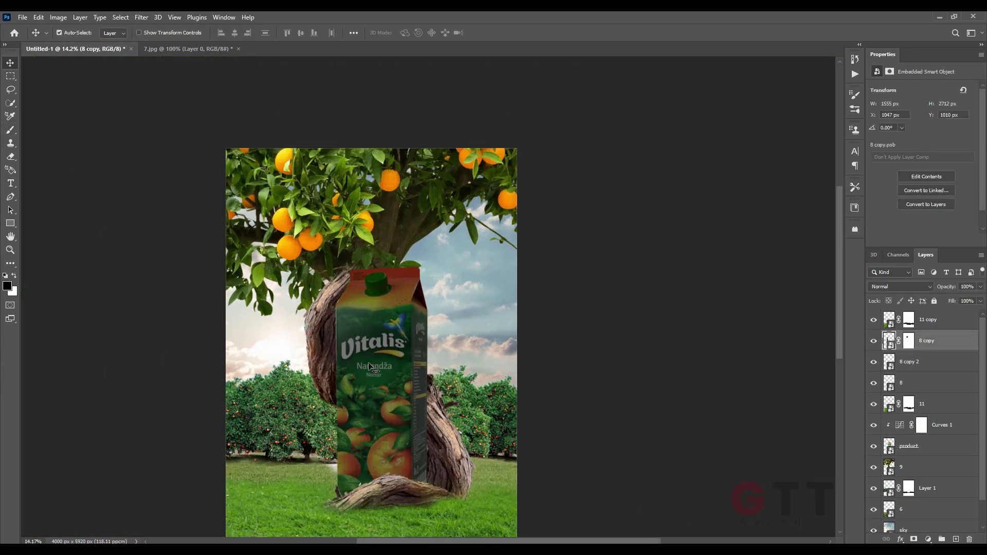
# Step: Add a clipped Curves adjustment to the 8 copy 2 layer and lower its white end to darken the foreground root
pyautogui.click(910, 362)
pyautogui.click(928, 539)
pyautogui.click(913, 414)
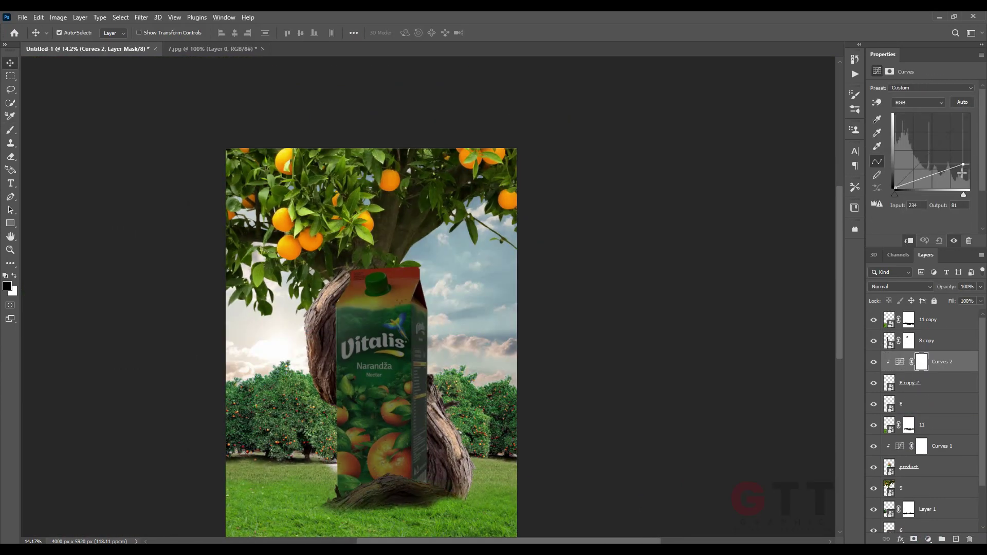
pyautogui.moveTo(962, 173); pyautogui.dragTo(963, 161)
pyautogui.click(562, 227)
pyautogui.scroll(-2, 413, 314)
pyautogui.scroll(2, 457, 370)
pyautogui.click(456, 370)
# Step: Duplicate the Curves 2 adjustment onto the 8, 8 copy and 9 layers and clip each copy to its layer
pyautogui.moveTo(941, 362)
pyautogui.mouseDown()
pyautogui.moveTo(942, 394)
pyautogui.moveTo(940, 330)
pyautogui.moveTo(931, 518)
pyautogui.mouseUp()
pyautogui.keyDown('alt'); pyautogui.click(901, 414); pyautogui.keyUp('alt')
pyautogui.click(941, 404)
pyautogui.keyDown('alt'); pyautogui.click(954, 351); pyautogui.keyUp('alt')
pyautogui.keyDown('alt'); pyautogui.click(928, 490); pyautogui.keyUp('alt')
# Step: Paint black with a 100 px soft brush on the Curves 2 copy 2 mask to lighten the upper trunk's outer edge
pyautogui.click(921, 341)
pyautogui.press('b')
pyautogui.scroll(6, 304, 237)
pyautogui.click(358, 227)
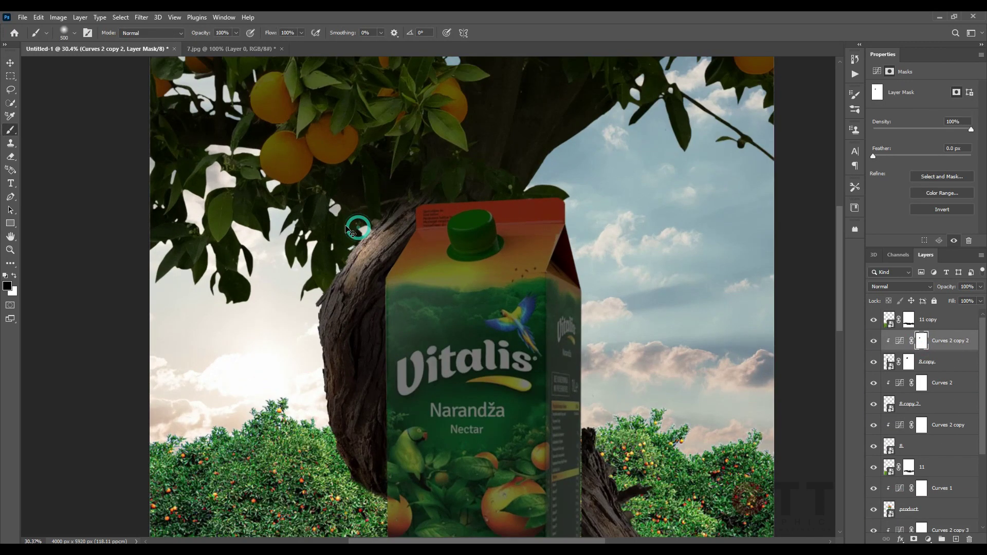
pyautogui.scroll(3, 352, 231)
pyautogui.press('[')
pyautogui.press('[')
pyautogui.press('[')
pyautogui.press('[')
pyautogui.moveTo(364, 302); pyautogui.dragTo(342, 62)
pyautogui.moveTo(263, 210); pyautogui.dragTo(280, 309)
pyautogui.moveTo(281, 310)
pyautogui.mouseDown()
pyautogui.moveTo(241, 126)
pyautogui.moveTo(286, 274)
pyautogui.mouseUp()
# Step: Paint black on the Curves 2 copy mask to bring light back to the outer edge of the lower trunk beside the carton
pyautogui.scroll(-12, 280, 280)
pyautogui.scroll(9, 285, 72)
pyautogui.moveTo(493, 493); pyautogui.dragTo(219, 66)
pyautogui.click(915, 446)
pyautogui.moveTo(514, 267); pyautogui.dragTo(420, 272)
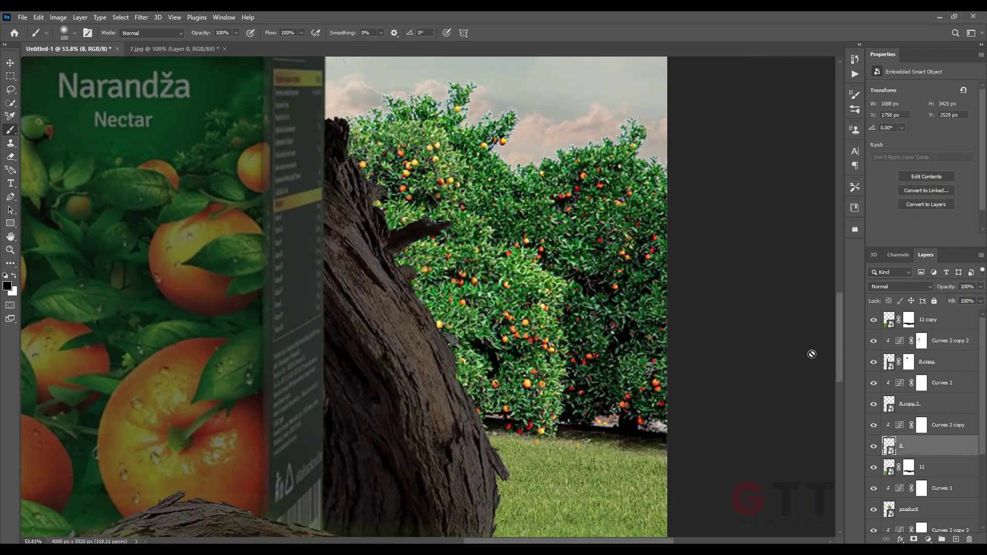
pyautogui.click(921, 425)
pyautogui.moveTo(340, 116); pyautogui.dragTo(428, 209)
pyautogui.moveTo(494, 404); pyautogui.dragTo(422, 182)
pyautogui.moveTo(378, 142); pyautogui.dragTo(432, 453)
pyautogui.scroll(-1, 415, 401)
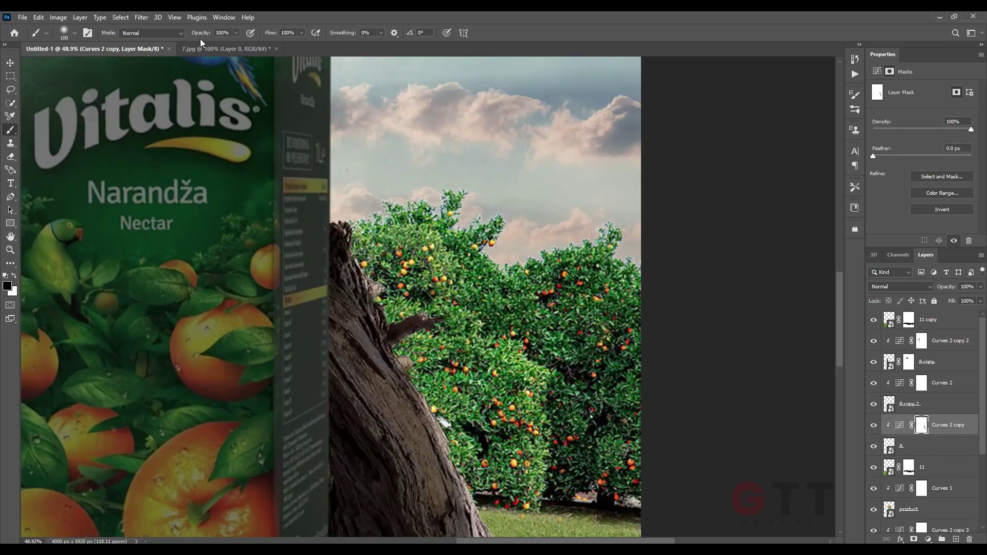
# Step: Soften the light on both trunks' masks with the brush at 32% opacity, enlarging it to 500 px for the upper trunk
pyautogui.moveTo(200, 33); pyautogui.dragTo(171, 34)
pyautogui.moveTo(411, 318); pyautogui.dragTo(378, 206)
pyautogui.press(']')
pyautogui.press(']')
pyautogui.press(']')
pyautogui.press(']')
pyautogui.scroll(-12, 499, 478)
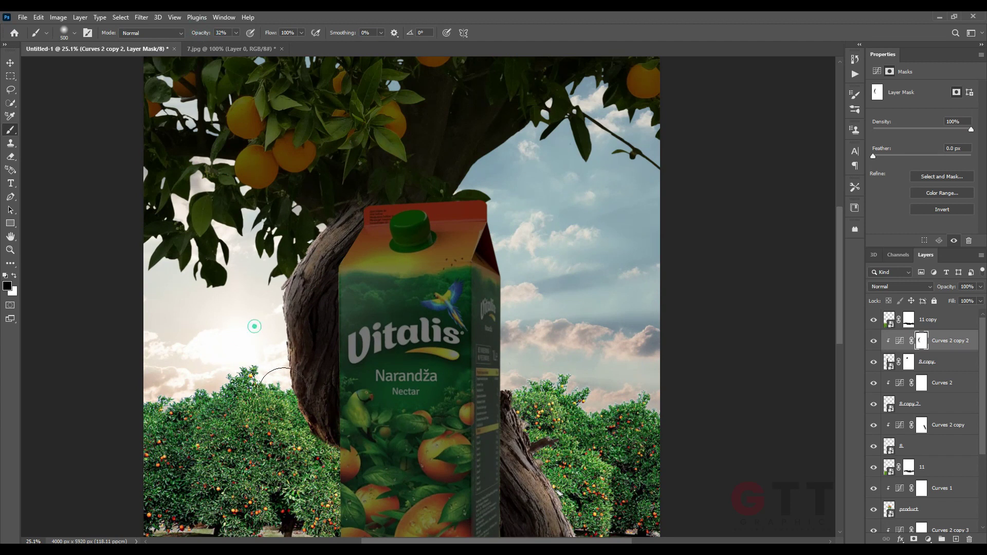
pyautogui.moveTo(284, 393); pyautogui.dragTo(300, 449)
# Step: Paint the Curves 2 copy 3 mask with a 50 px brush at 100% opacity to light the hanging leaf edges beside the trunk
pyautogui.keyDown('ctrl'); pyautogui.click(227, 319); pyautogui.keyUp('ctrl')
pyautogui.click(921, 501)
pyautogui.scroll(5, 221, 329)
pyautogui.moveTo(200, 33); pyautogui.dragTo(235, 34)
pyautogui.press('[')
pyautogui.press('[')
pyautogui.press('[')
pyautogui.press('[')
pyautogui.press('[')
pyautogui.press('[')
pyautogui.press('[')
pyautogui.press('[')
pyautogui.press('[')
pyautogui.scroll(8, 314, 277)
pyautogui.moveTo(254, 224); pyautogui.dragTo(257, 147)
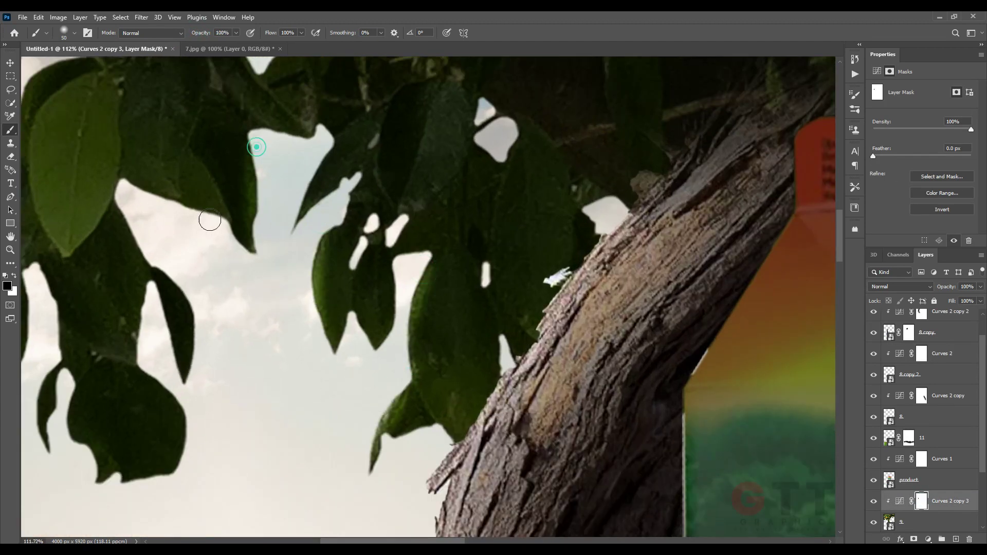
# Step: Continue painting the Curves 2 copy 3 mask along the leaf and branch edges that border the sky on both sides of the tree
pyautogui.scroll(10, 210, 220)
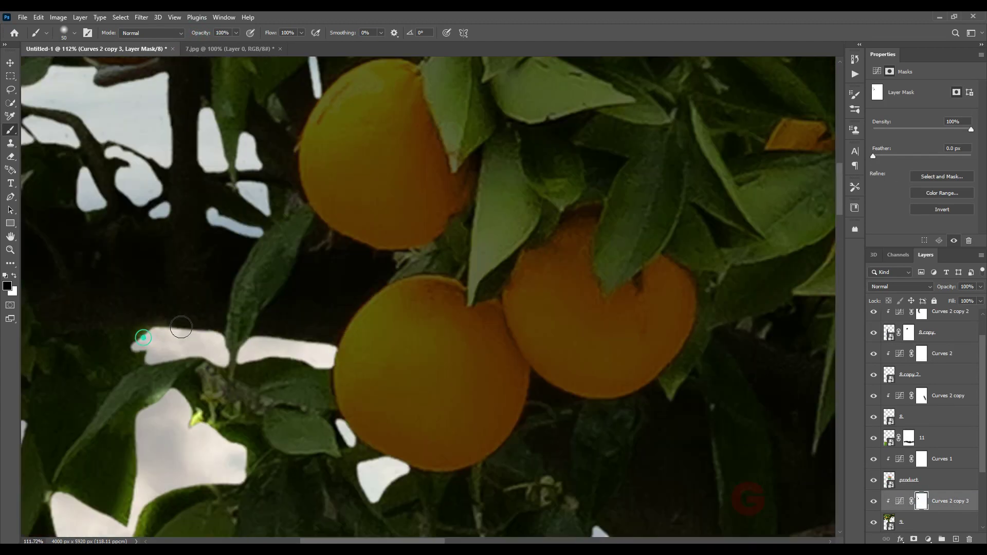
pyautogui.moveTo(181, 326); pyautogui.dragTo(245, 416)
pyautogui.moveTo(357, 324); pyautogui.dragTo(309, 427)
pyautogui.scroll(-5, 329, 329)
pyautogui.moveTo(720, 329); pyautogui.dragTo(154, 287)
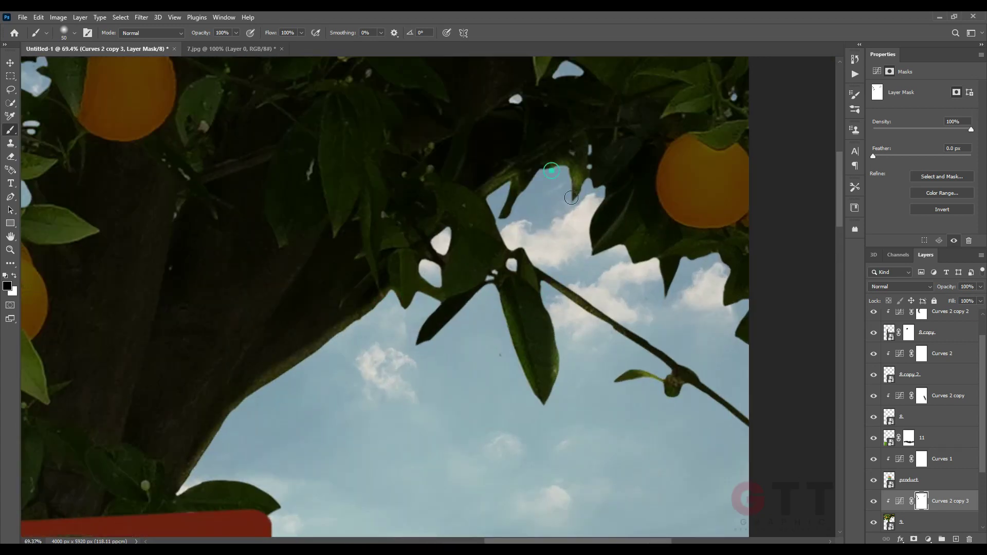
pyautogui.scroll(-5, 344, 332)
pyautogui.moveTo(257, 370); pyautogui.dragTo(622, 208)
pyautogui.scroll(5, 158, 324)
pyautogui.moveTo(157, 323); pyautogui.dragTo(131, 366)
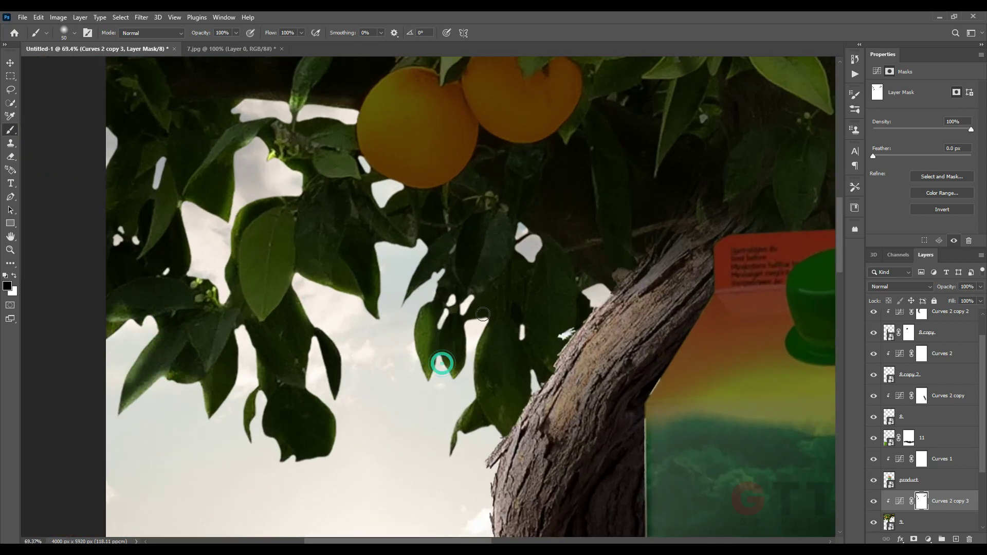
# Step: Brush over the oranges and foliage on the Curves 2 copy 3 mask with an 800 px brush at 15% opacity to brighten them
pyautogui.scroll(-18, 275, 278)
pyautogui.press(']')
pyautogui.press(']')
pyautogui.press(']')
pyautogui.press(']')
pyautogui.press(']')
pyautogui.press(']')
pyautogui.press(']')
pyautogui.press(']')
pyautogui.press(']')
pyautogui.press(']')
pyautogui.press(']')
pyautogui.press(']')
pyautogui.press(']')
pyautogui.press(']')
pyautogui.press(']')
pyautogui.press(']')
pyautogui.scroll(5, 256, 162)
pyautogui.moveTo(202, 33); pyautogui.dragTo(163, 33)
pyautogui.click(320, 284)
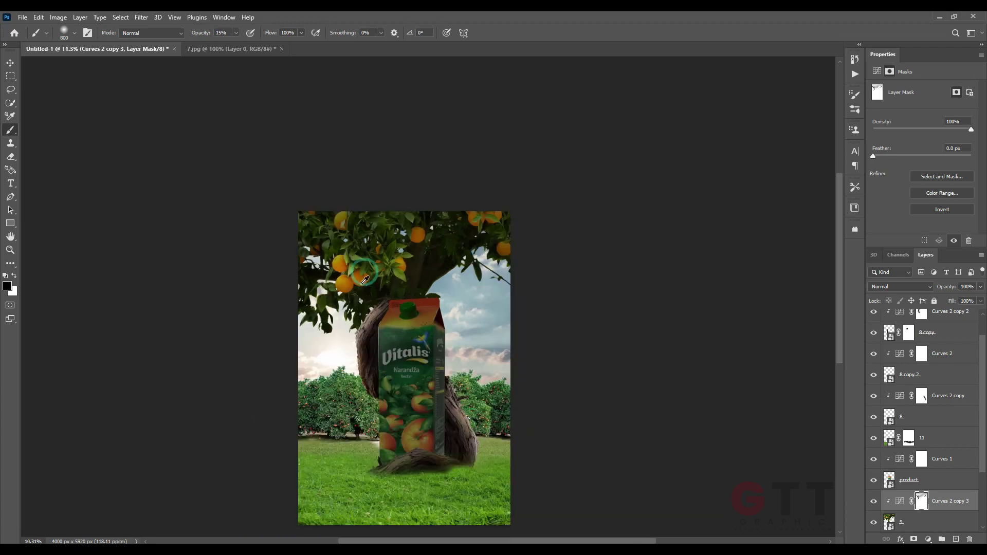
pyautogui.scroll(6, 282, 451)
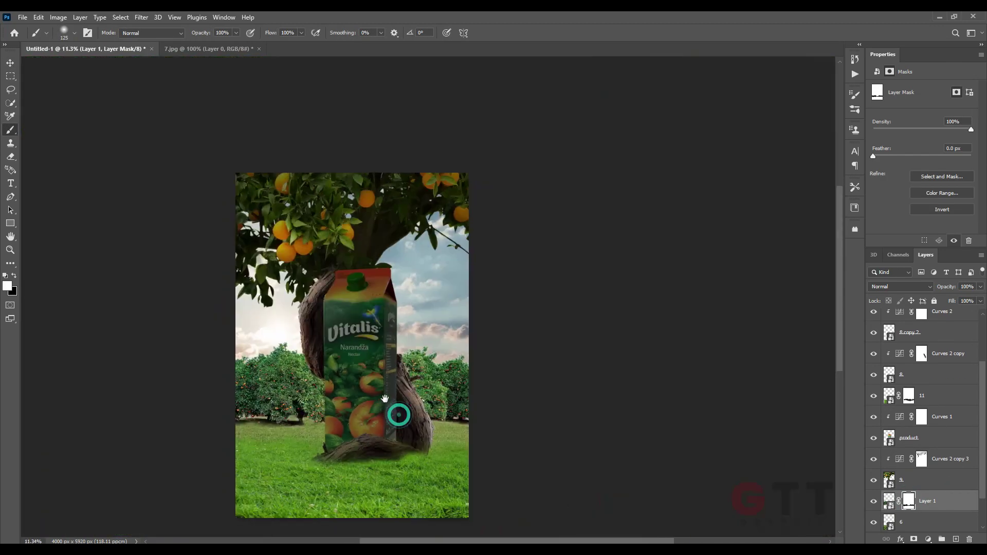
# Step: Add a layer mask to trunk layer 8 and paint it to blend the trunk's base into the grass
pyautogui.press('v')
pyautogui.click(941, 354)
pyautogui.click(933, 376)
pyautogui.click(914, 539)
pyautogui.press('b')
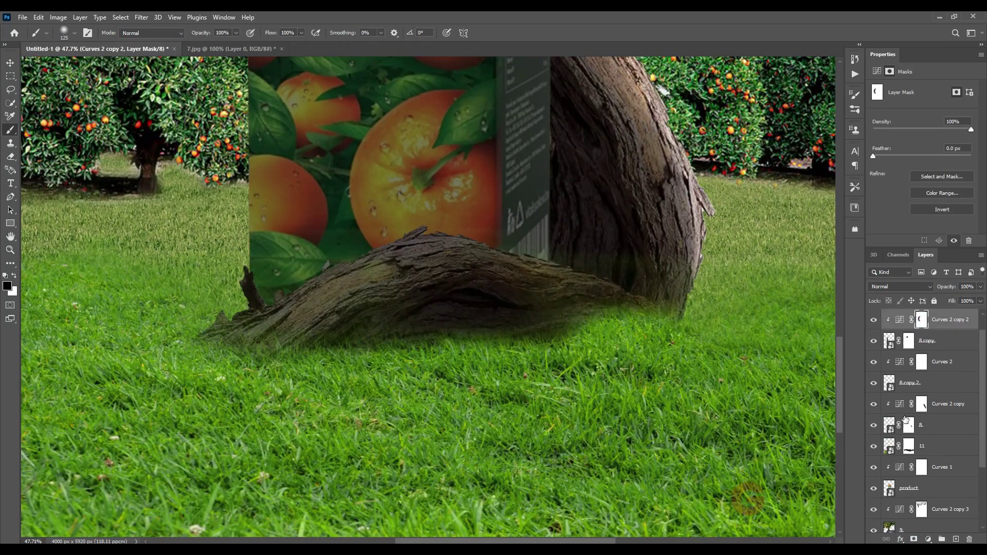
pyautogui.click(909, 425)
pyautogui.click(873, 361)
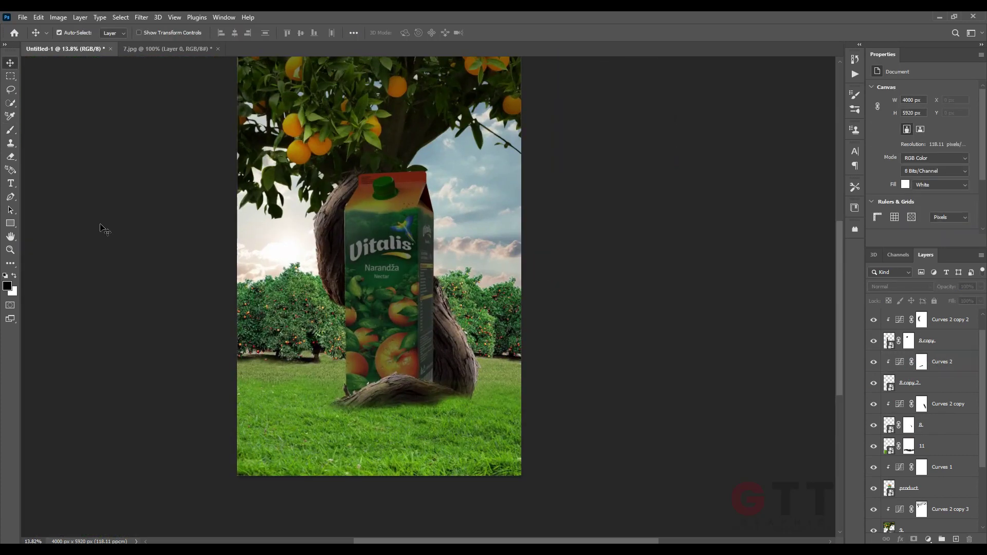
# Step: Lower the white end of the Curves 1 adjustment further to make the carton much darker
pyautogui.click(941, 467)
pyautogui.moveTo(969, 116); pyautogui.dragTo(969, 168)
# Step: Paint the 8 copy layer mask with a different brush tip where the upper trunk meets the carton's shoulder
pyautogui.press('b')
pyautogui.scroll(14, 345, 207)
pyautogui.click(921, 320)
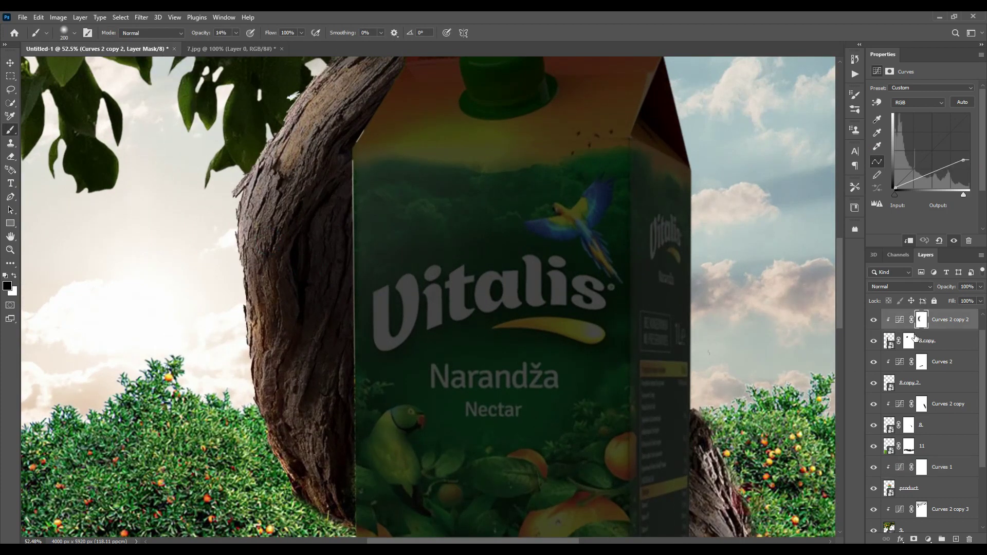
pyautogui.click(908, 340)
pyautogui.click(62, 32)
pyautogui.click(74, 161)
pyautogui.scroll(12, 353, 131)
pyautogui.moveTo(382, 117); pyautogui.dragTo(371, 150)
pyautogui.scroll(-7, 365, 154)
# Step: Shift the 8 copy trunk about 9 px right and 2 px down with a free transform and apply it
pyautogui.press('v')
pyautogui.click(949, 320)
pyautogui.click(888, 341)
pyautogui.hotkey('ctrl', 't')
pyautogui.moveTo(265, 257); pyautogui.dragTo(273, 259)
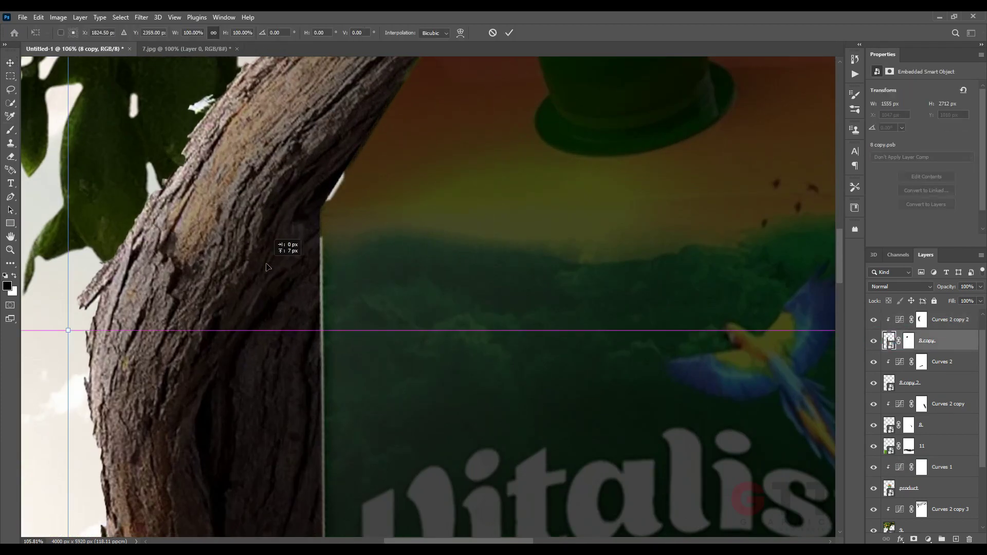
pyautogui.scroll(-14, 300, 267)
pyautogui.scroll(-4, 300, 267)
pyautogui.press('Return')
pyautogui.click(62, 92)
pyautogui.scroll(-3, 206, 205)
pyautogui.scroll(4, 453, 268)
pyautogui.click(390, 264)
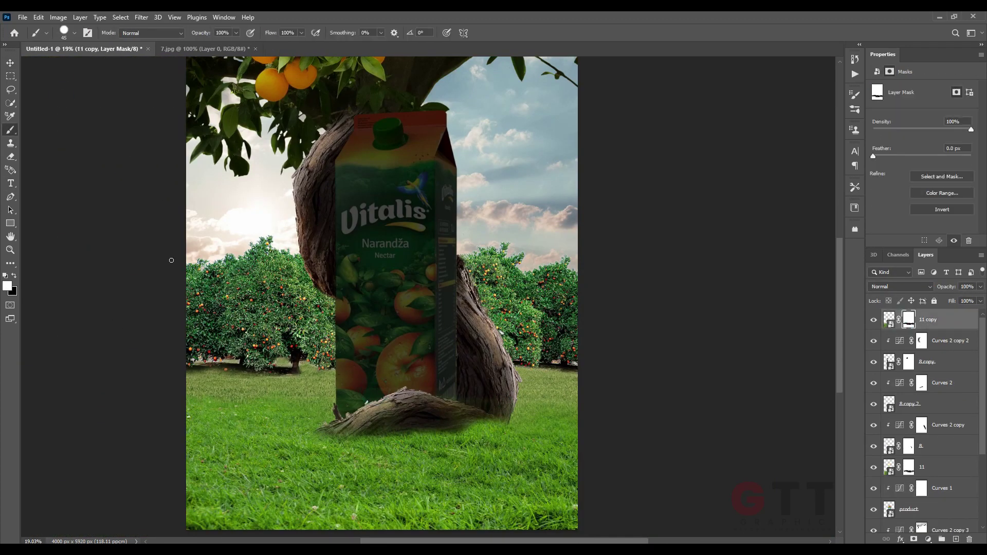
pyautogui.moveTo(329, 399); pyautogui.dragTo(437, 402)
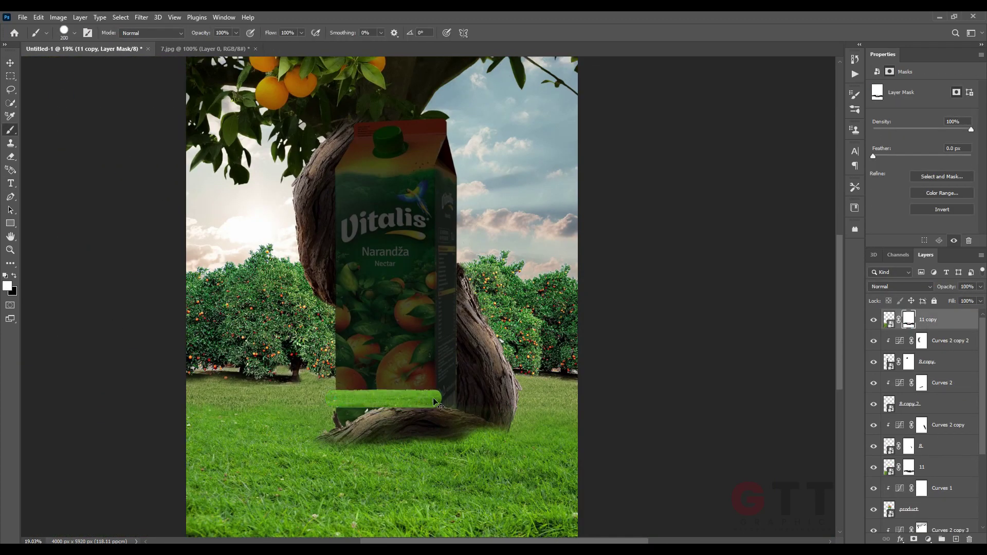
# Step: Select the Curves 1 mask and paint black with a soft brush along the carton's edges to create rim light
pyautogui.press('v')
pyautogui.click(424, 265)
pyautogui.scroll(3, 424, 265)
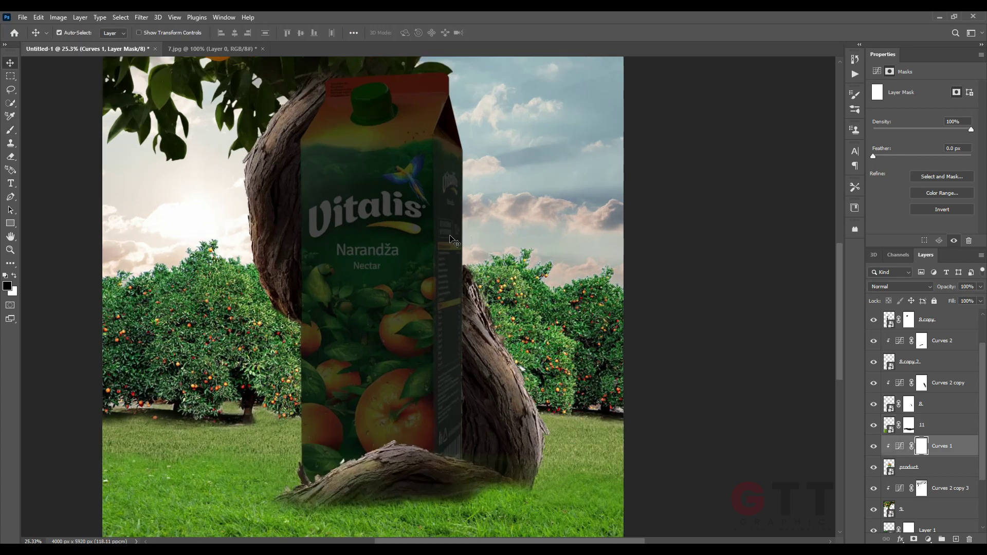
pyautogui.press('b')
pyautogui.scroll(8, 463, 85)
pyautogui.click(74, 32)
pyautogui.click(22, 180)
pyautogui.scroll(-4, 411, 309)
pyautogui.moveTo(380, 169)
pyautogui.mouseDown()
pyautogui.moveTo(405, 288)
pyautogui.moveTo(830, 393)
pyautogui.mouseUp()
pyautogui.scroll(4, 414, 278)
pyautogui.moveTo(380, 462)
pyautogui.mouseDown()
pyautogui.moveTo(398, 155)
pyautogui.moveTo(404, 504)
pyautogui.mouseUp()
# Step: Set the brush opacity to 30% and widen the soft light on the Curves 1 mask, enlarging the brush to 400 px
pyautogui.scroll(-12, 384, 482)
pyautogui.press('3')
pyautogui.scroll(2, 365, 224)
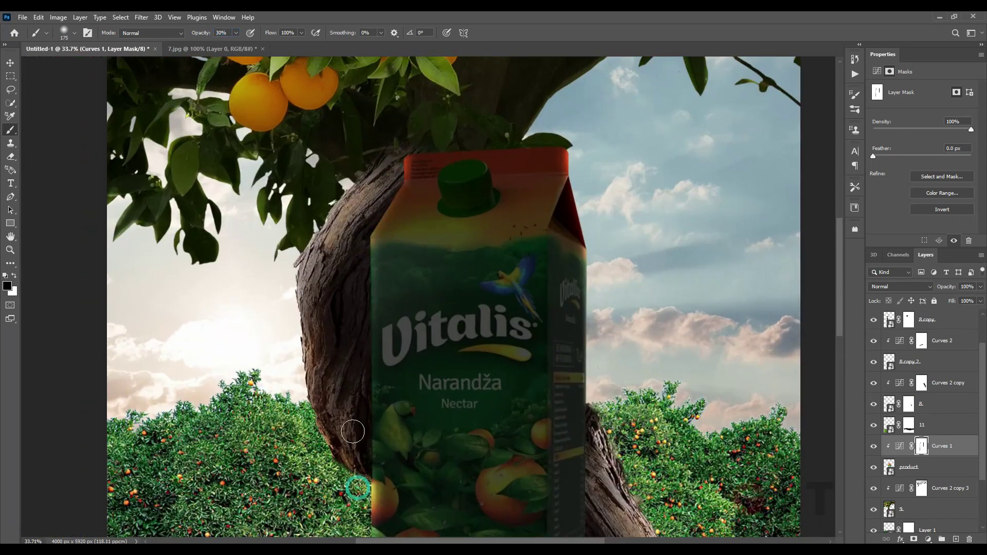
pyautogui.scroll(-6, 354, 421)
pyautogui.scroll(8, 483, 329)
pyautogui.moveTo(475, 304); pyautogui.dragTo(438, 216)
pyautogui.press(']')
pyautogui.press(']')
pyautogui.press(']')
pyautogui.press(']')
pyautogui.moveTo(453, 334)
pyautogui.mouseDown()
pyautogui.moveTo(466, 202)
pyautogui.moveTo(464, 245)
pyautogui.mouseUp()
pyautogui.scroll(-6, 462, 420)
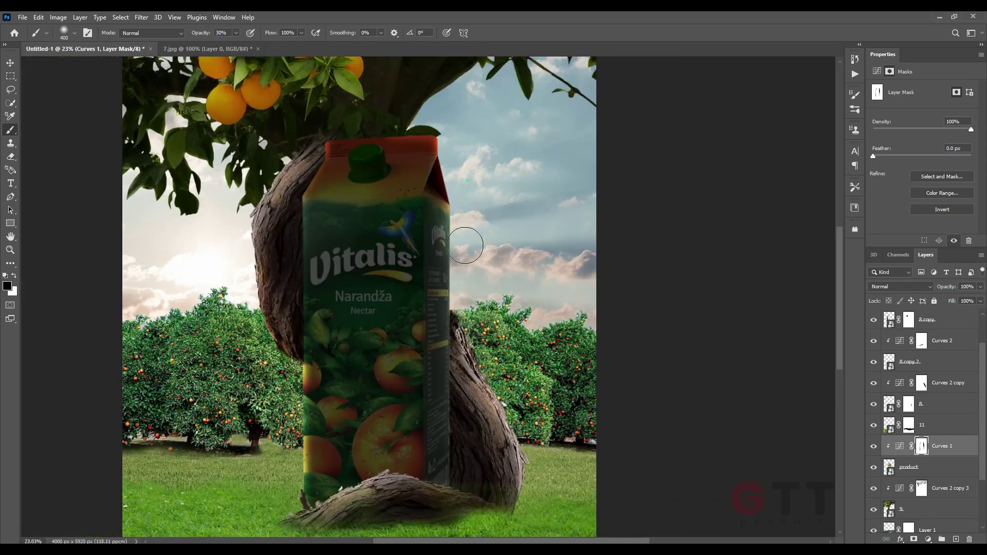
# Step: Reduce the brush opacity to 4% and subtly brighten the carton through the Curves 1 mask
pyautogui.scroll(2, 328, 260)
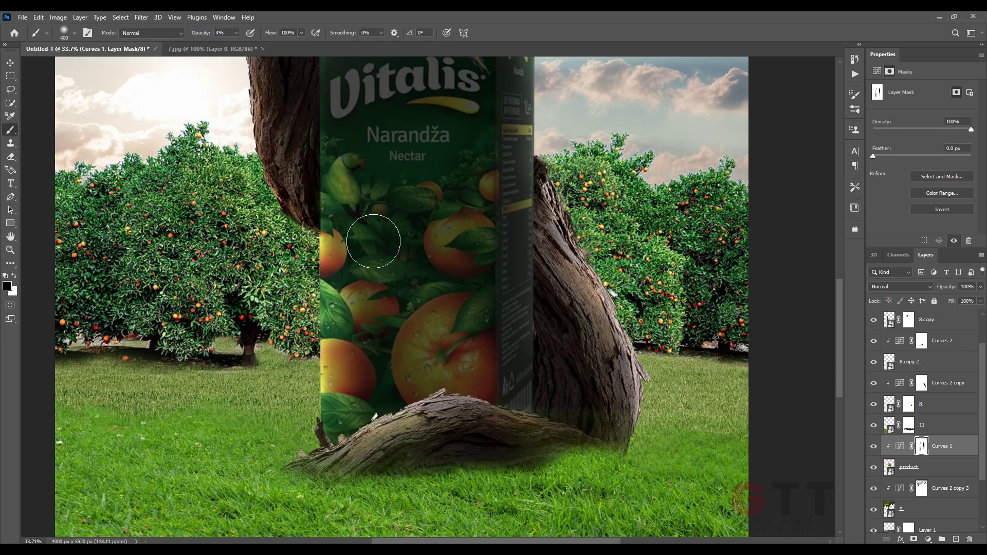
pyautogui.scroll(-4, 373, 241)
pyautogui.scroll(4, 389, 196)
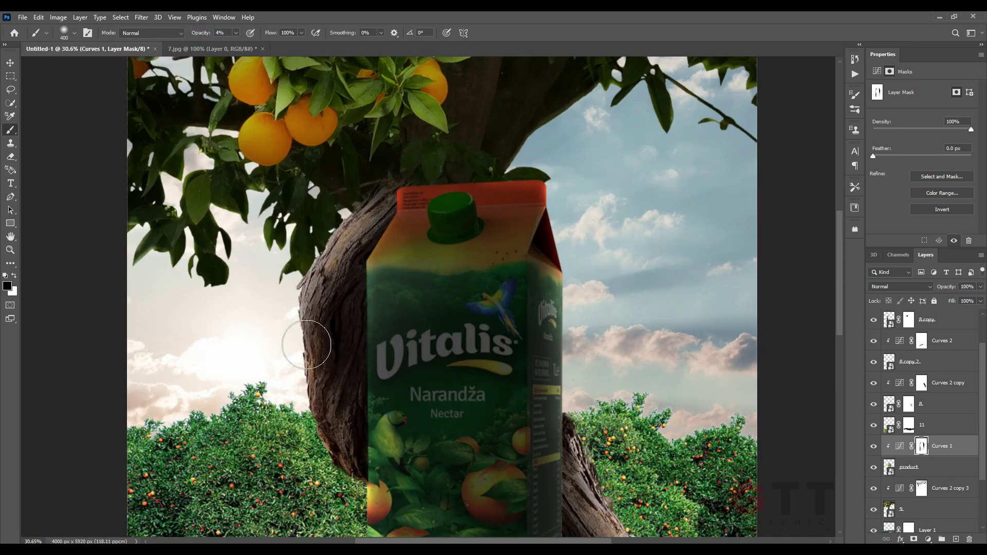
pyautogui.scroll(-4, 306, 345)
pyautogui.moveTo(431, 322); pyautogui.dragTo(213, 248)
# Step: Enlarge the product layer to 1384 × 3734 px with a free transform and apply it
pyautogui.hotkey('ctrl', 't')
pyautogui.press('Escape')
pyautogui.click(909, 467)
pyautogui.hotkey('ctrl', 't')
pyautogui.moveTo(344, 181); pyautogui.dragTo(347, 143)
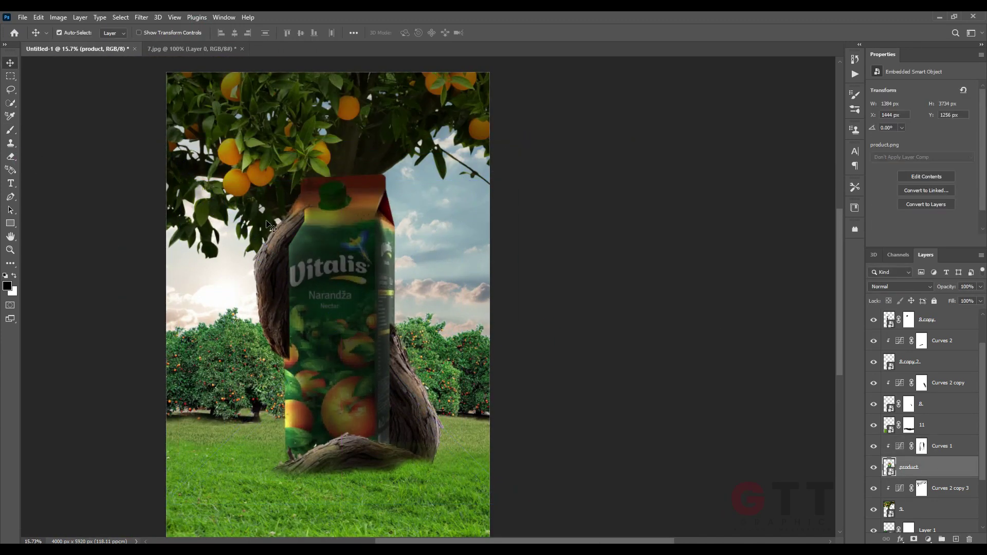
# Step: Load the carton's outline as a selection, hide the overlapping trunk on the 8 copy mask, and deselect
pyautogui.scroll(3, 294, 286)
pyautogui.keyDown('ctrl'); pyautogui.click(890, 488); pyautogui.keyUp('ctrl')
pyautogui.moveTo(277, 447)
pyautogui.mouseDown()
pyautogui.moveTo(288, 269)
pyautogui.moveTo(306, 374)
pyautogui.mouseUp()
pyautogui.hotkey('ctrl', 'd')
pyautogui.scroll(-5, 414, 337)
pyautogui.scroll(4, 414, 337)
pyautogui.moveTo(421, 337); pyautogui.dragTo(537, 344)
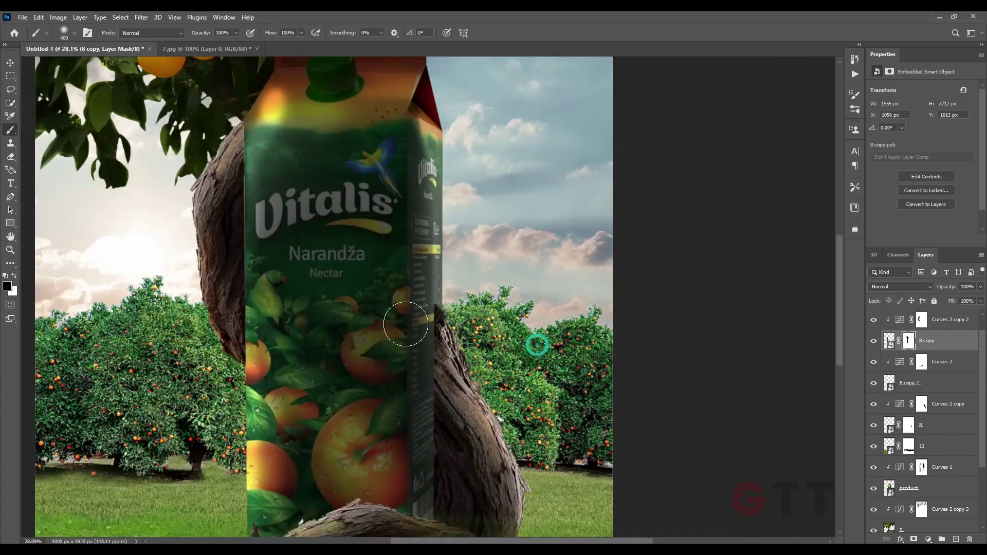
# Step: Hide the remaining trunk overlap along the carton's side edge on the layer 8 mask, and clear the selection
pyautogui.click(909, 426)
pyautogui.moveTo(425, 329); pyautogui.dragTo(416, 224)
pyautogui.hotkey('ctrl', 'd')
# Step: Compare the Curves 2 copy 2 shading, and tone down the bright glow on the carton's shoulder through the Curves 1 mask
pyautogui.scroll(-5, 409, 308)
pyautogui.scroll(5, 350, 263)
pyautogui.click(921, 320)
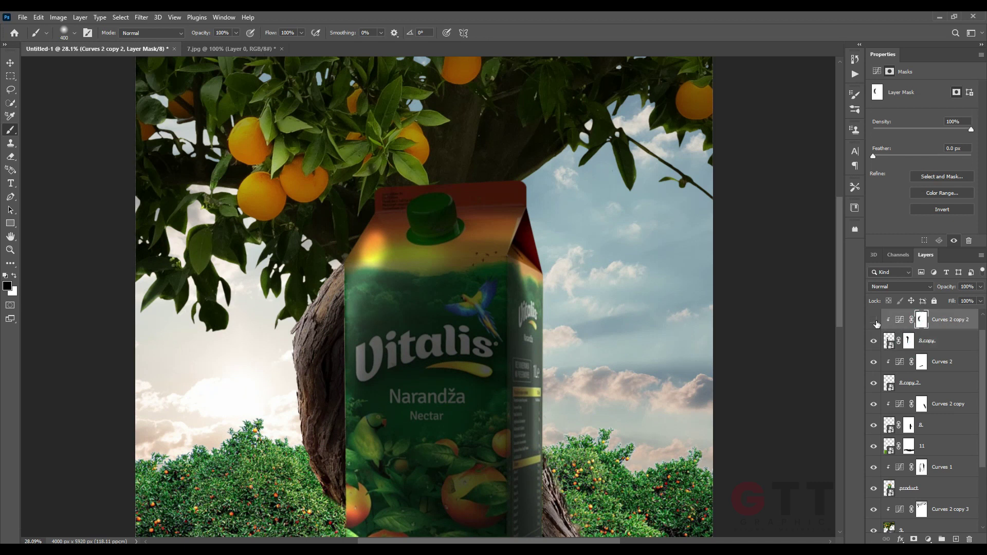
pyautogui.click(873, 320)
pyautogui.click(873, 320)
pyautogui.moveTo(381, 277)
pyautogui.mouseDown()
pyautogui.moveTo(383, 236)
pyautogui.moveTo(448, 270)
pyautogui.mouseUp()
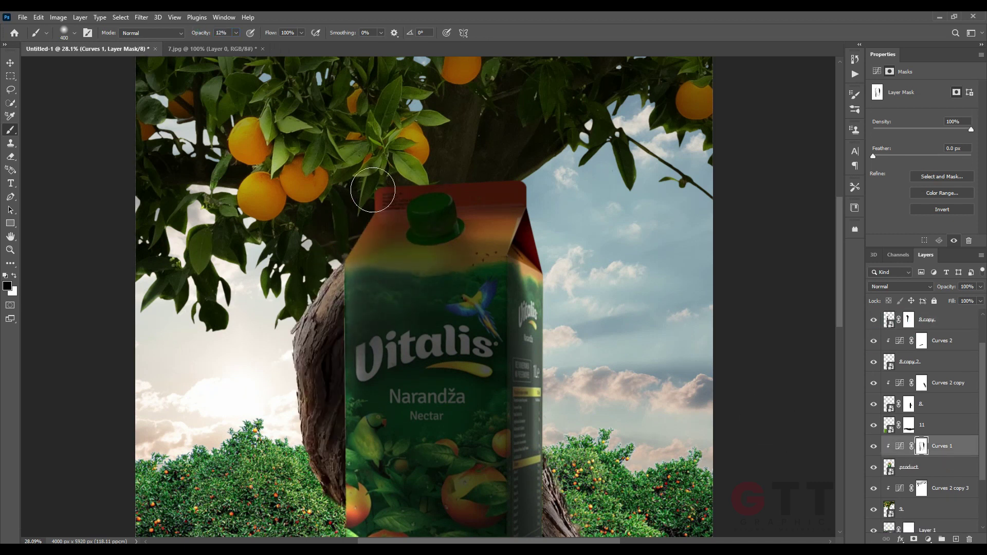
# Step: Enlarge the 8 copy trunk together with its Curves layer to 1837 × 3203 px and reposition it beside the carton
pyautogui.scroll(-4, 337, 288)
pyautogui.scroll(3, 334, 401)
pyautogui.scroll(1, 941, 360)
pyautogui.click(950, 320)
pyautogui.keyDown('ctrl'); pyautogui.click(941, 340); pyautogui.keyUp('ctrl')
pyautogui.press('v')
pyautogui.scroll(5, 340, 280)
pyautogui.scroll(-7, 319, 282)
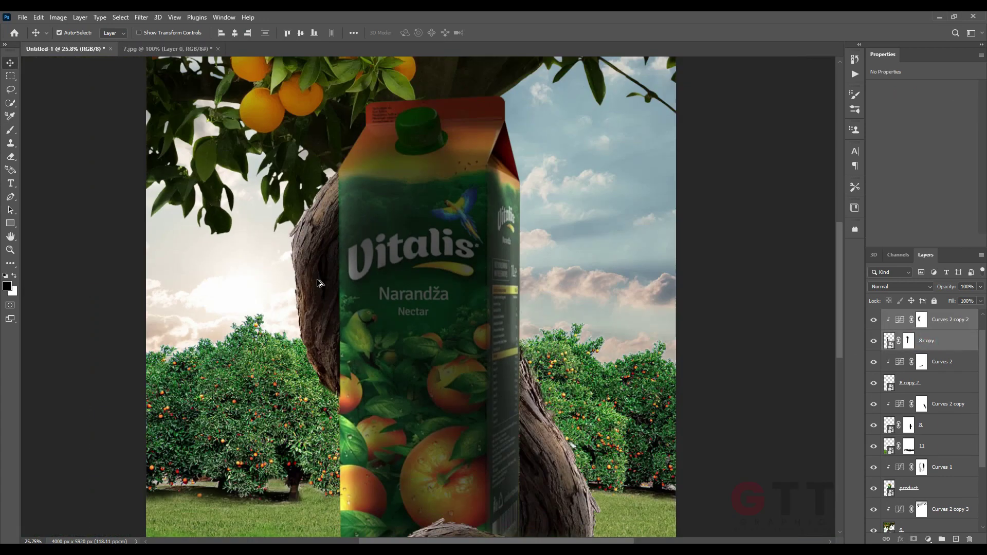
pyautogui.hotkey('alt', 'space')
pyautogui.press('Escape')
pyautogui.press('Return')
pyautogui.scroll(10, 343, 251)
pyautogui.moveTo(340, 284); pyautogui.dragTo(335, 282)
# Step: Load the carton's outline as a selection, rework the 8 copy mask around the carton edge with brush opacity down to 39%, and deselect
pyautogui.click(909, 341)
pyautogui.press('b')
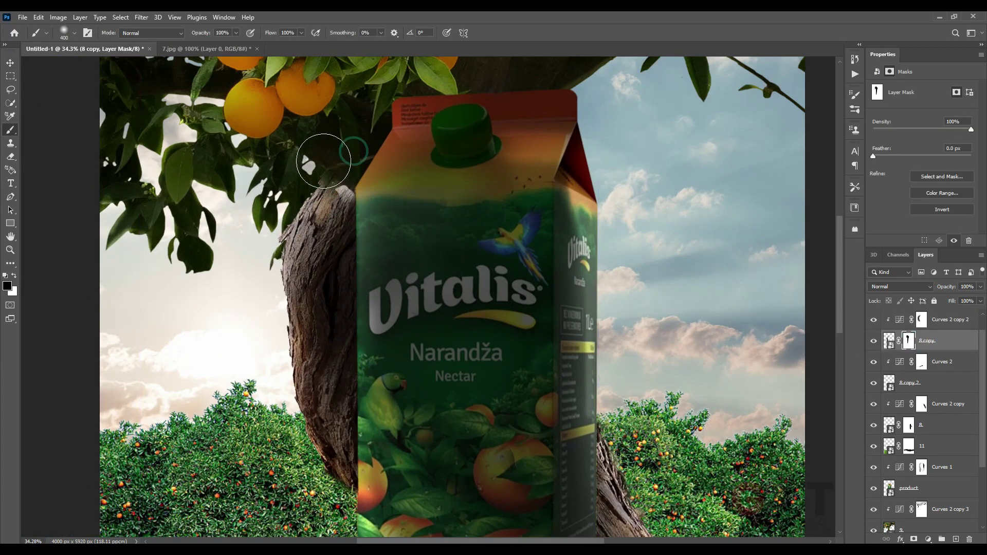
pyautogui.scroll(-2, 353, 151)
pyautogui.keyDown('ctrl'); pyautogui.click(889, 488); pyautogui.keyUp('ctrl')
pyautogui.scroll(5, 351, 177)
pyautogui.press('x')
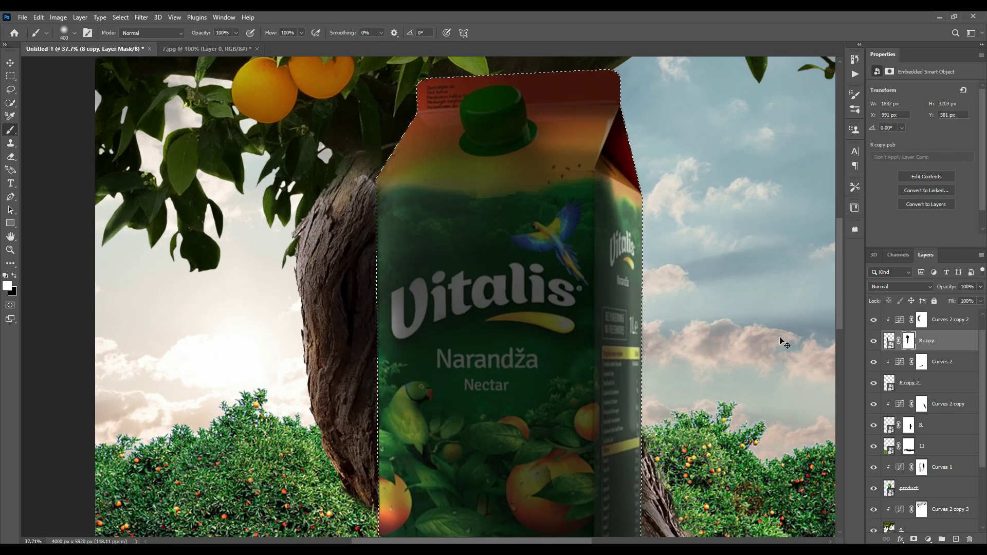
pyautogui.press('x')
pyautogui.scroll(1, 396, 111)
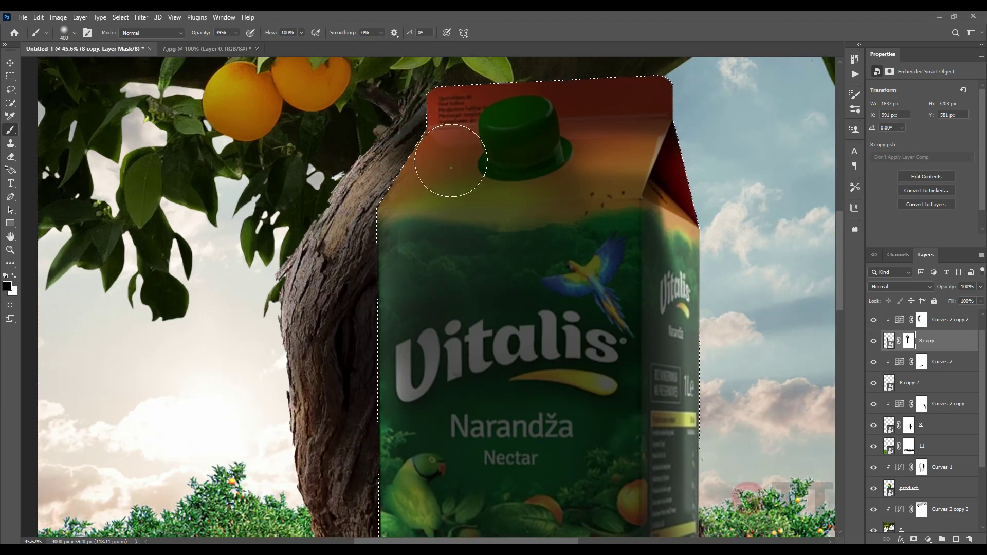
pyautogui.scroll(-7, 450, 223)
pyautogui.hotkey('ctrl', 'd')
# Step: Darken the lower carton face through the Curves 1 mask and brush a faint light edge with a 700 px brush at 11% opacity
pyautogui.click(10, 63)
pyautogui.click(180, 206)
pyautogui.scroll(5, 386, 340)
pyautogui.click(381, 342)
pyautogui.click(921, 446)
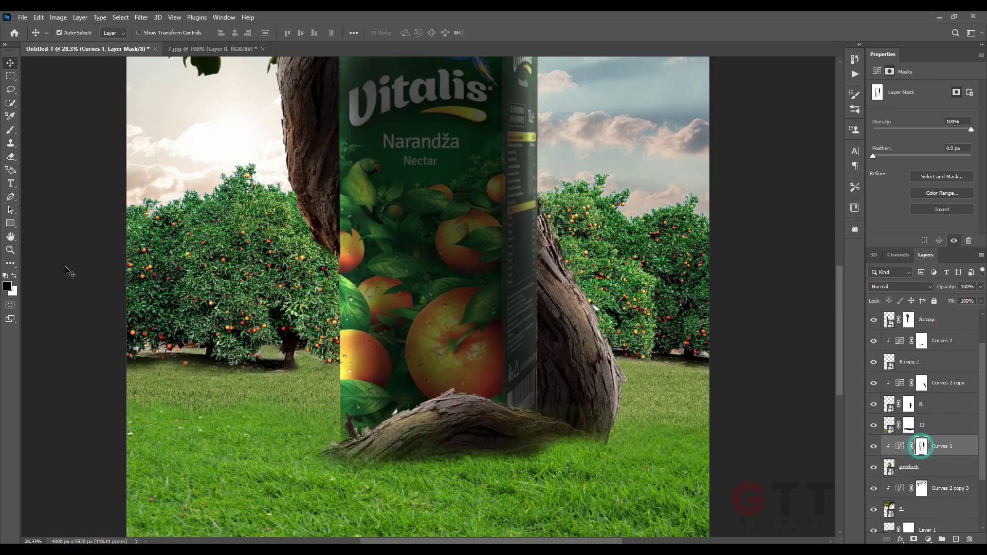
pyautogui.press('b')
pyautogui.press('x')
pyautogui.scroll(1, 343, 352)
pyautogui.scroll(2, 319, 426)
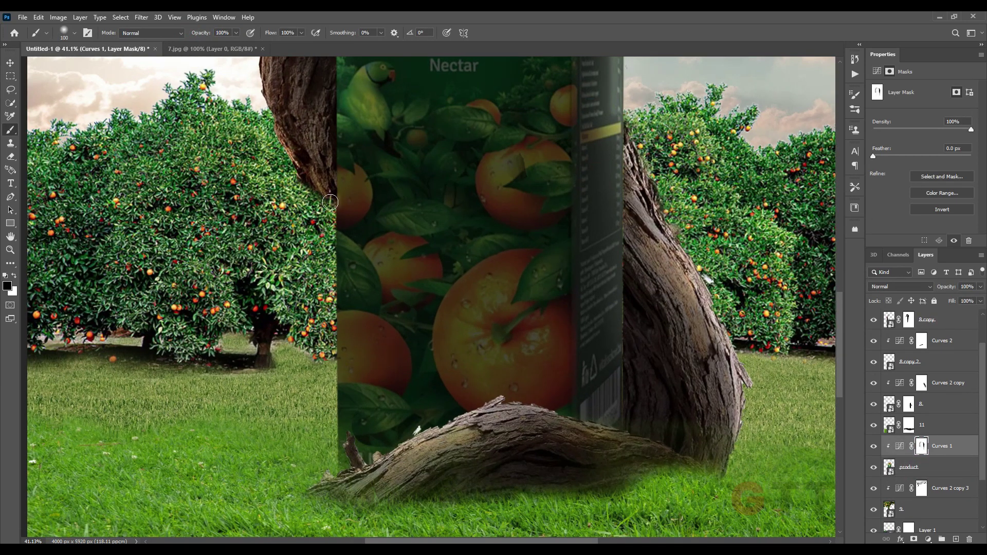
pyautogui.moveTo(184, 32); pyautogui.dragTo(179, 32)
pyautogui.moveTo(339, 295); pyautogui.dragTo(352, 406)
pyautogui.scroll(-13, 462, 426)
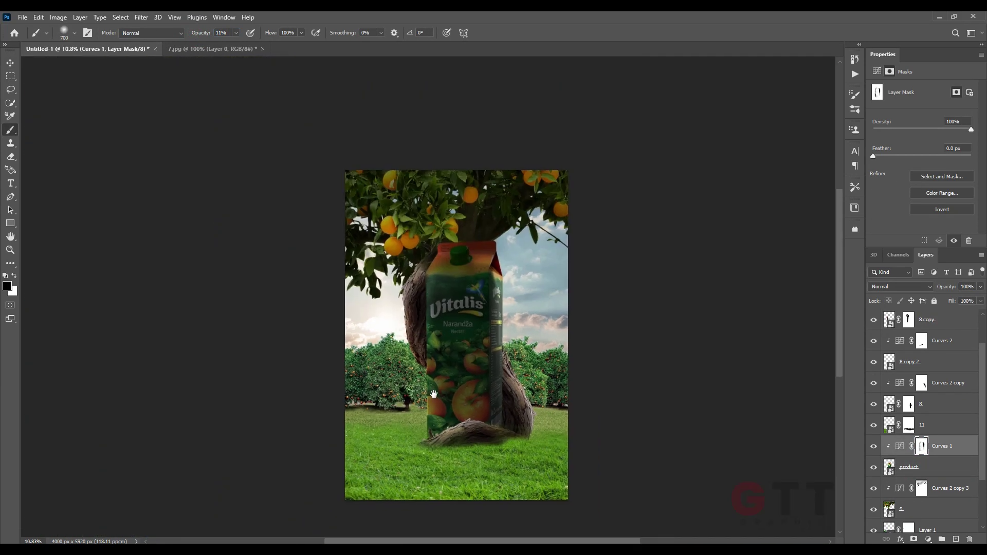
# Step: Place the tall grass image 10 at the carton's base and scale it to about 2106 × 707 px
pyautogui.moveTo(432, 394); pyautogui.dragTo(380, 380)
pyautogui.scroll(2, 422, 411)
pyautogui.scroll(-1, 103, 193)
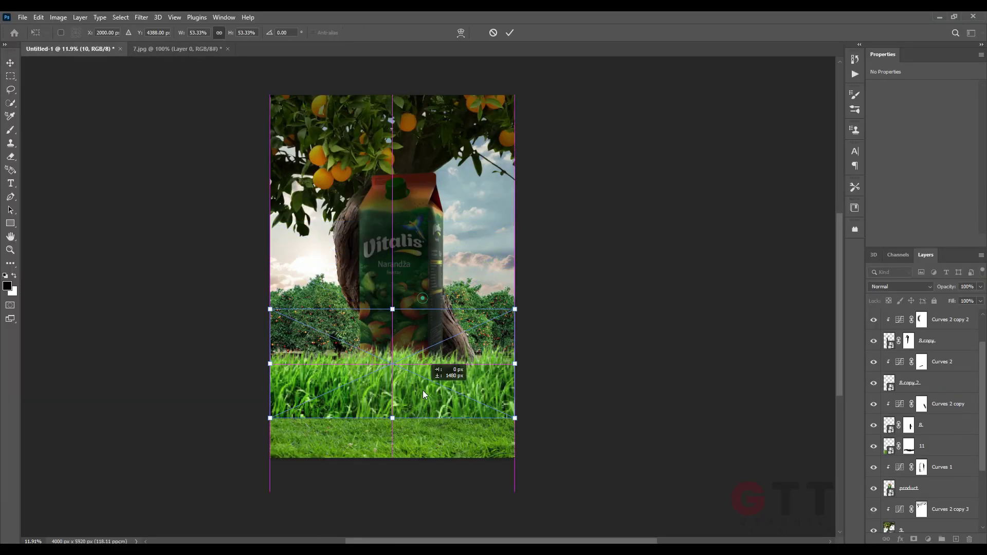
pyautogui.press('Return')
pyautogui.moveTo(447, 389); pyautogui.dragTo(454, 362)
pyautogui.moveTo(450, 386); pyautogui.dragTo(452, 403)
pyautogui.hotkey('ctrl', 't')
pyautogui.moveTo(528, 397); pyautogui.dragTo(496, 397)
pyautogui.moveTo(483, 398); pyautogui.dragTo(484, 382)
pyautogui.moveTo(499, 368)
pyautogui.mouseDown()
pyautogui.moveTo(537, 370)
pyautogui.moveTo(500, 381)
pyautogui.mouseUp()
pyautogui.moveTo(402, 378); pyautogui.dragTo(449, 352)
pyautogui.moveTo(174, 348); pyautogui.dragTo(170, 349)
pyautogui.moveTo(614, 349); pyautogui.dragTo(504, 346)
pyautogui.press('Return')
# Step: Position a copy of the grass strip beside the original so the tall grass spans the full canvas width
pyautogui.hotkey('ctrl', 't')
pyautogui.moveTo(447, 357); pyautogui.dragTo(525, 359)
pyautogui.press('Return')
pyautogui.scroll(7, 524, 393)
pyautogui.moveTo(507, 401); pyautogui.dragTo(109, 387)
pyautogui.scroll(-1, 514, 398)
pyautogui.scroll(-9, 342, 383)
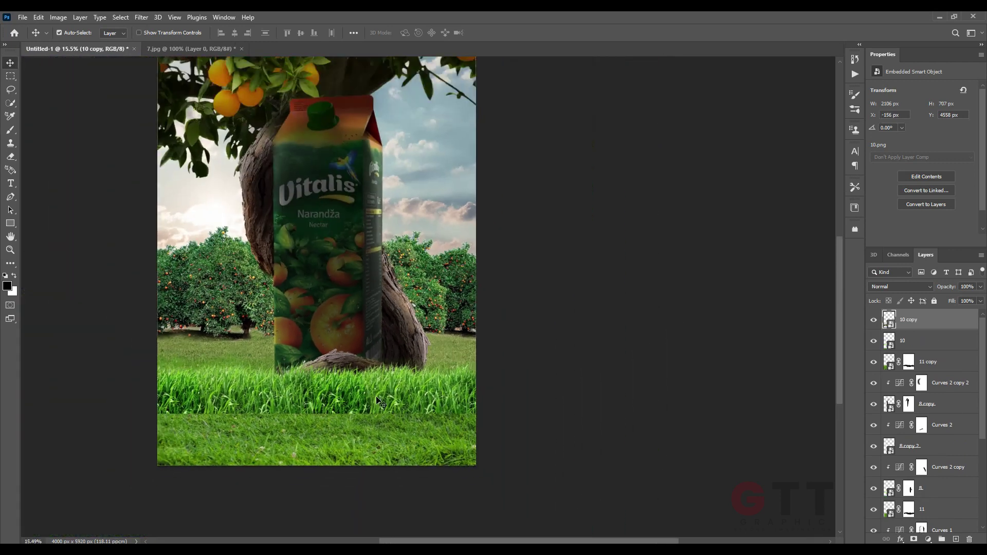
# Step: Merge the two grass strips into a single layer and add a layer mask to it
pyautogui.scroll(5, 354, 390)
pyautogui.keyDown('shift'); pyautogui.click(411, 379); pyautogui.keyUp('shift')
pyautogui.moveTo(410, 380); pyautogui.dragTo(448, 385)
pyautogui.hotkey('ctrl', 'e')
pyautogui.click(913, 539)
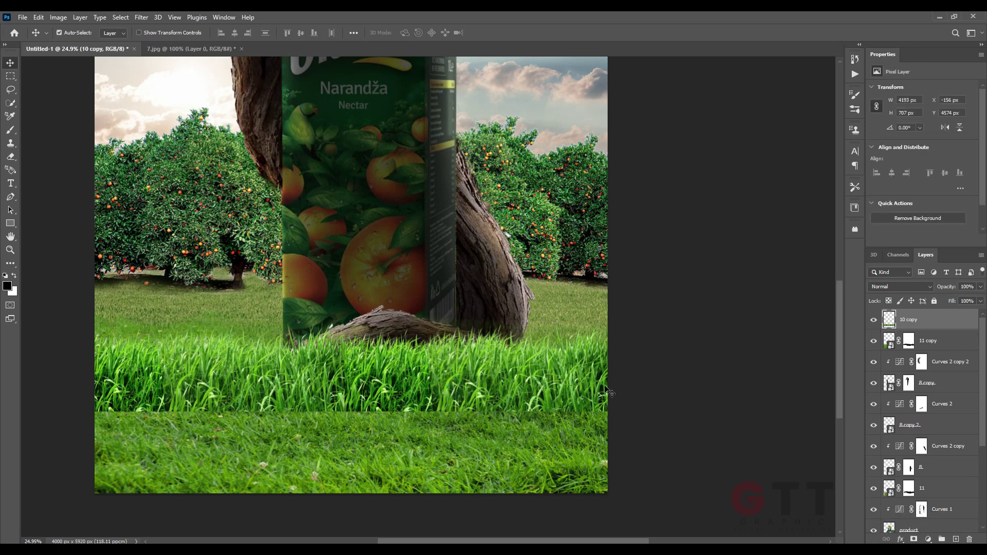
# Step: Blend the hard lower edge of the grass strip by painting its mask with a 1000 px grass-shaped brush at 100% opacity
pyautogui.scroll(2, 384, 383)
pyautogui.click(74, 33)
pyautogui.doubleClick(29, 127)
pyautogui.scroll(3, 646, 471)
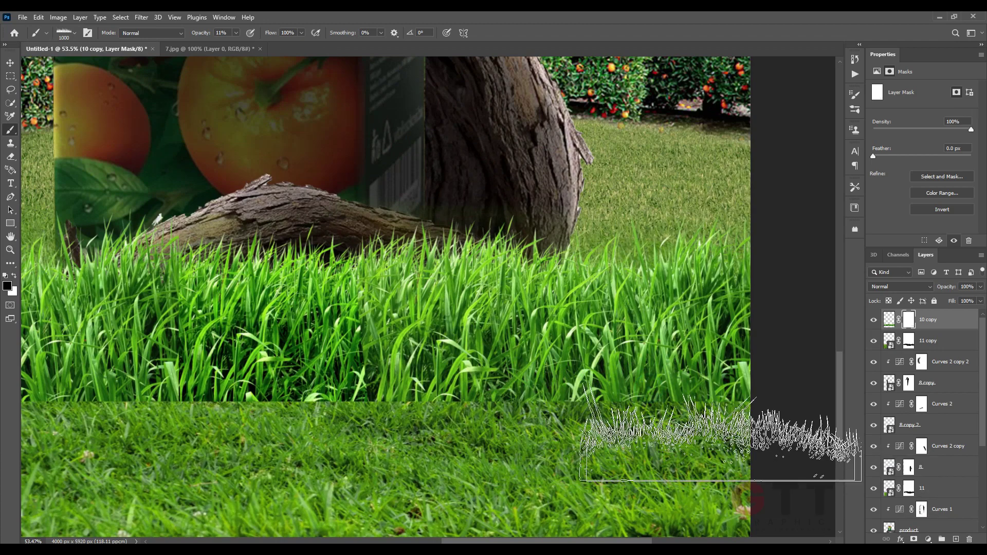
pyautogui.moveTo(199, 33); pyautogui.dragTo(298, 38)
pyautogui.moveTo(606, 407); pyautogui.dragTo(677, 406)
pyautogui.moveTo(404, 429)
pyautogui.mouseDown()
pyautogui.moveTo(525, 404)
pyautogui.moveTo(517, 381)
pyautogui.moveTo(554, 411)
pyautogui.mouseUp()
pyautogui.moveTo(497, 377); pyautogui.dragTo(463, 377)
pyautogui.moveTo(357, 375)
pyautogui.mouseDown()
pyautogui.moveTo(521, 369)
pyautogui.moveTo(339, 369)
pyautogui.mouseUp()
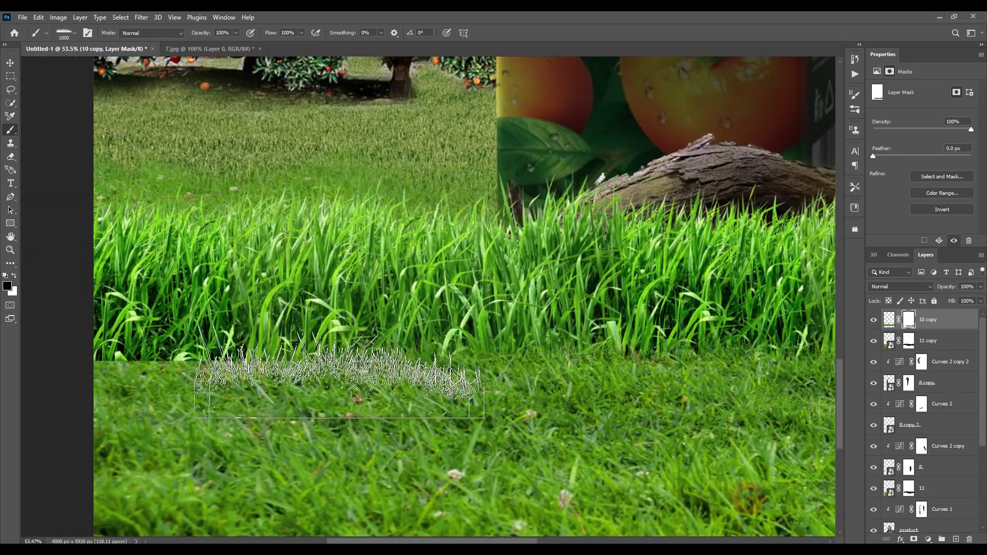
pyautogui.scroll(-4, 690, 387)
pyautogui.moveTo(690, 387); pyautogui.dragTo(482, 389)
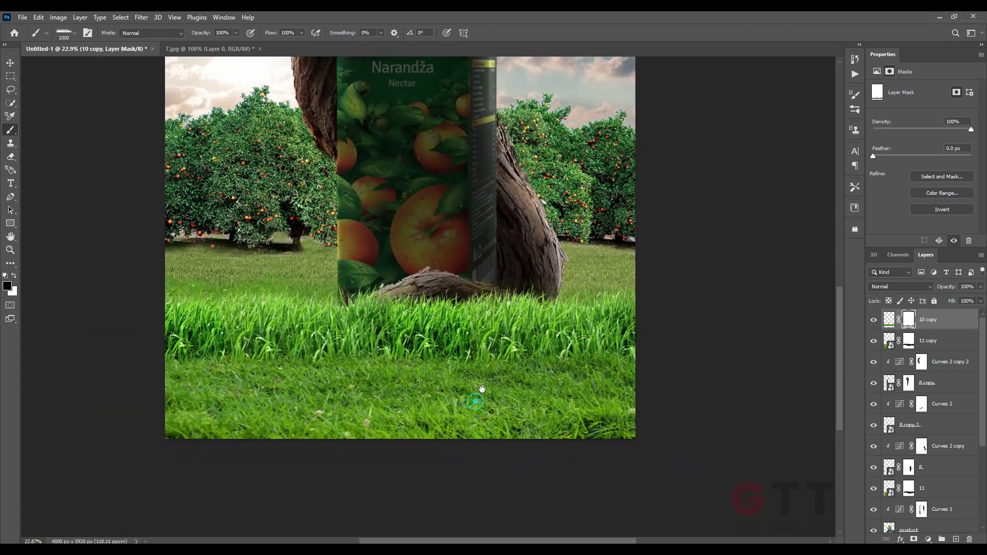
# Step: Apply a Gaussian Blur with a 9.2 px radius to the orchard trees on Layer 1
pyautogui.click(10, 63)
pyautogui.click(48, 135)
pyautogui.scroll(-3, 530, 318)
pyautogui.scroll(2, 523, 317)
pyautogui.click(517, 314)
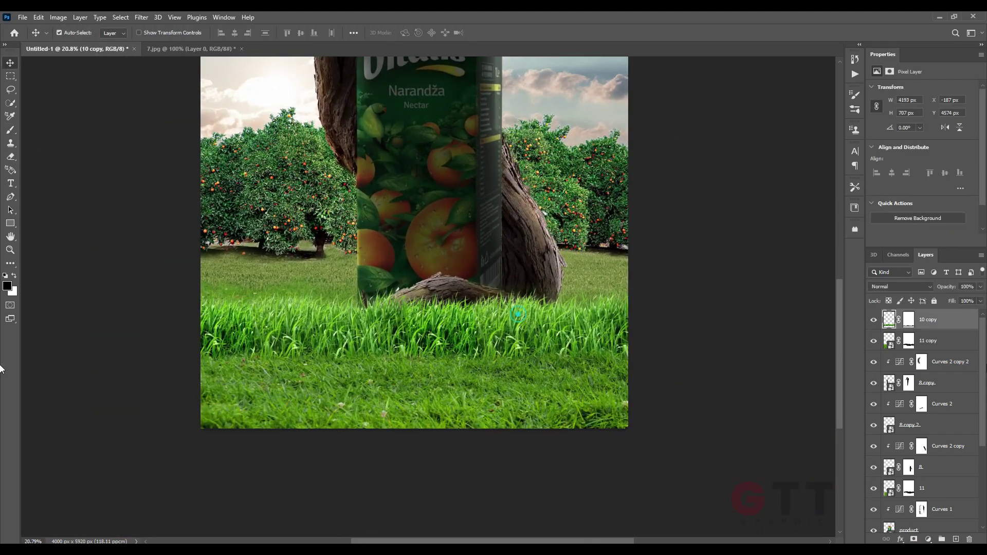
pyautogui.scroll(-3, 941, 533)
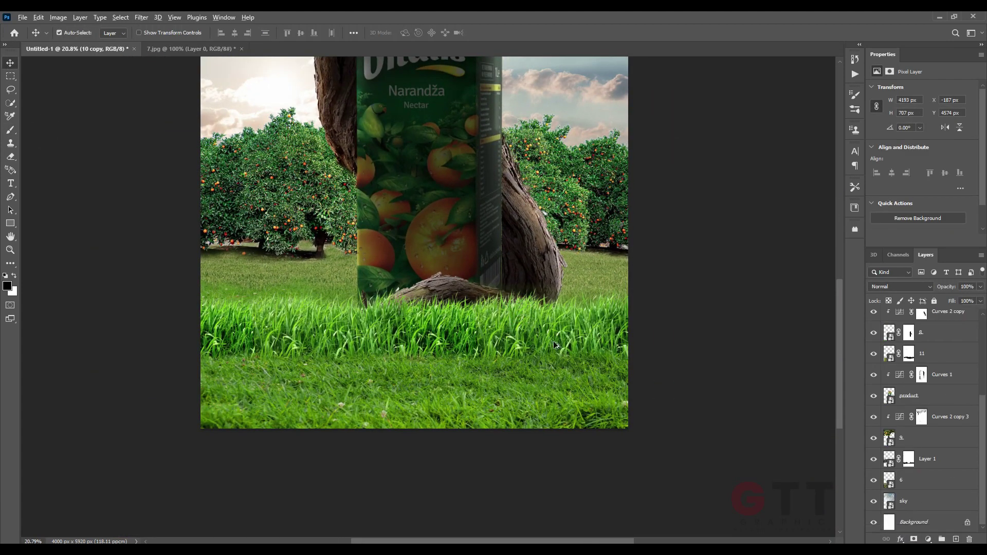
pyautogui.scroll(-1, 553, 341)
pyautogui.click(529, 236)
pyautogui.click(142, 17)
pyautogui.moveTo(205, 149)
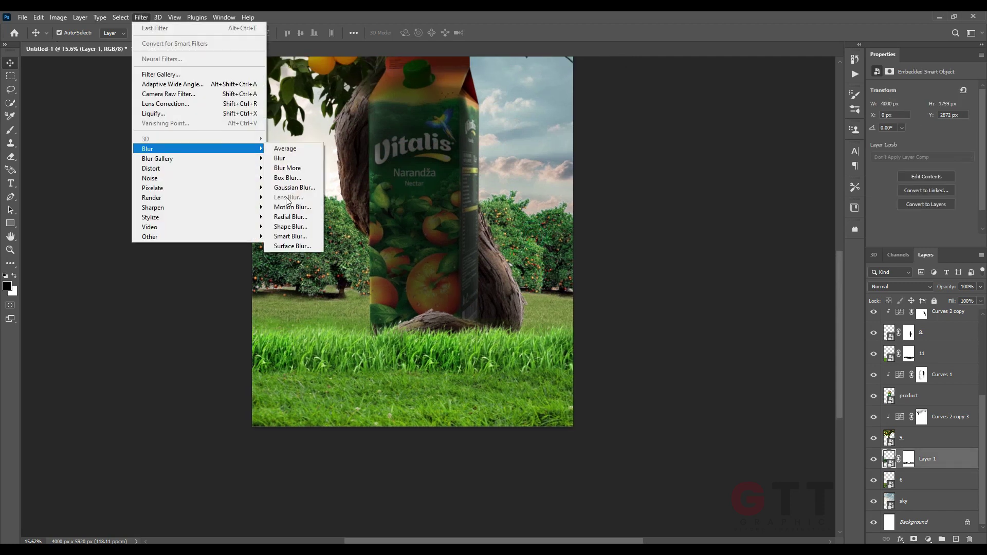
pyautogui.click(291, 188)
pyautogui.moveTo(620, 329); pyautogui.dragTo(646, 326)
pyautogui.click(732, 191)
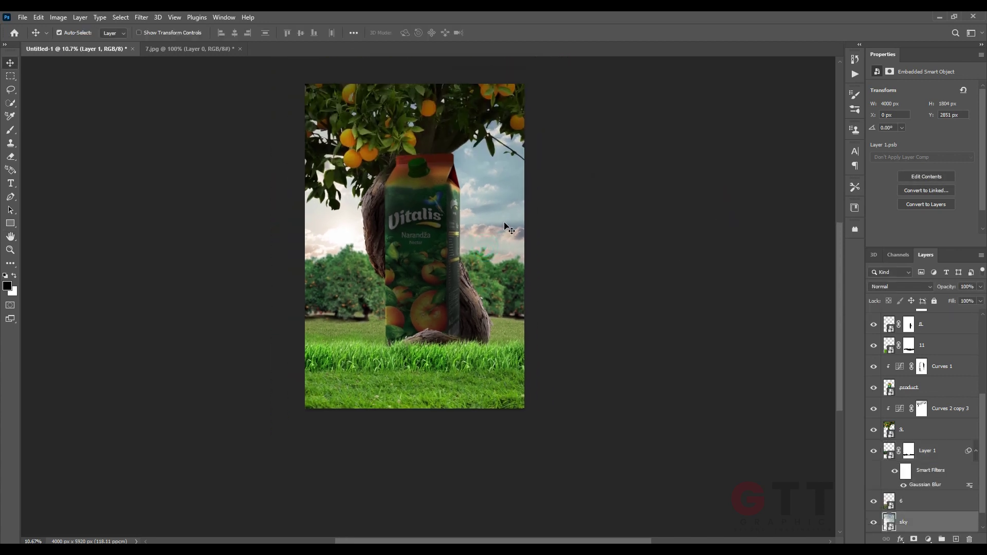
# Step: Apply a Gaussian Blur with a 9.2 px radius to the sky layer
pyautogui.click(141, 17)
pyautogui.moveTo(181, 151)
pyautogui.click(295, 187)
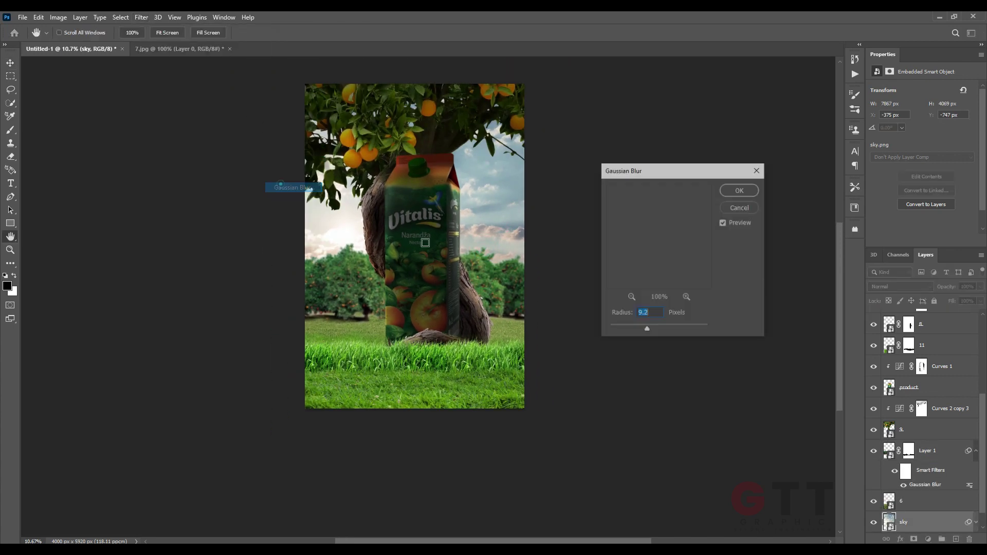
pyautogui.click(735, 192)
pyautogui.scroll(3, 460, 353)
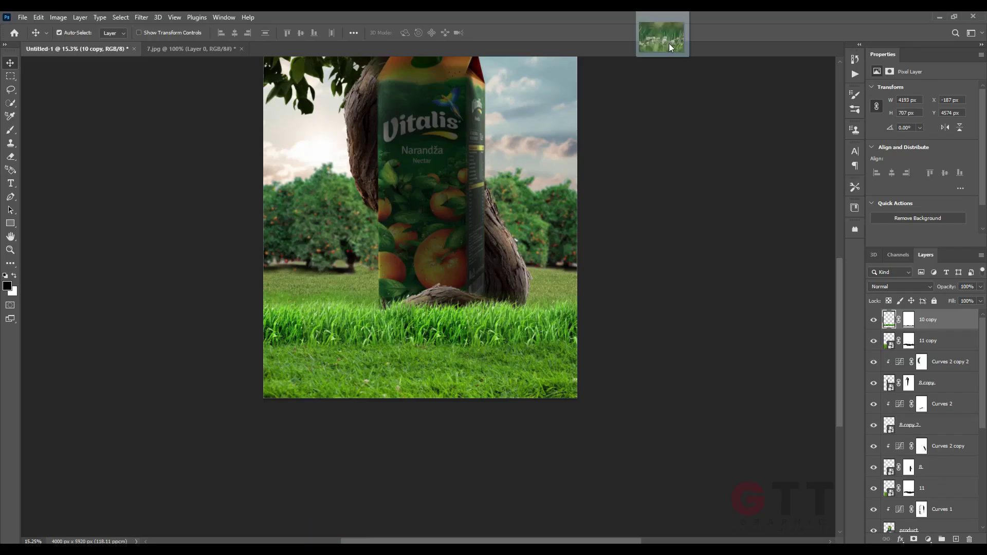
# Step: Open 3.jpg as its own document, quick-select the daisies with the grass below them, and unlock the background layer
pyautogui.moveTo(668, 43); pyautogui.dragTo(668, 47)
pyautogui.click(86, 82)
pyautogui.scroll(1, 353, 363)
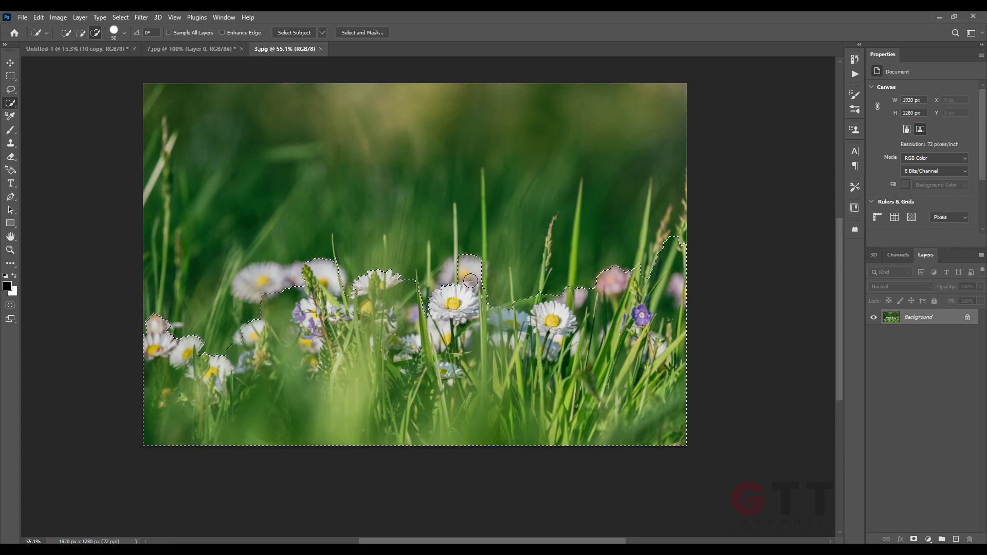
pyautogui.click(966, 317)
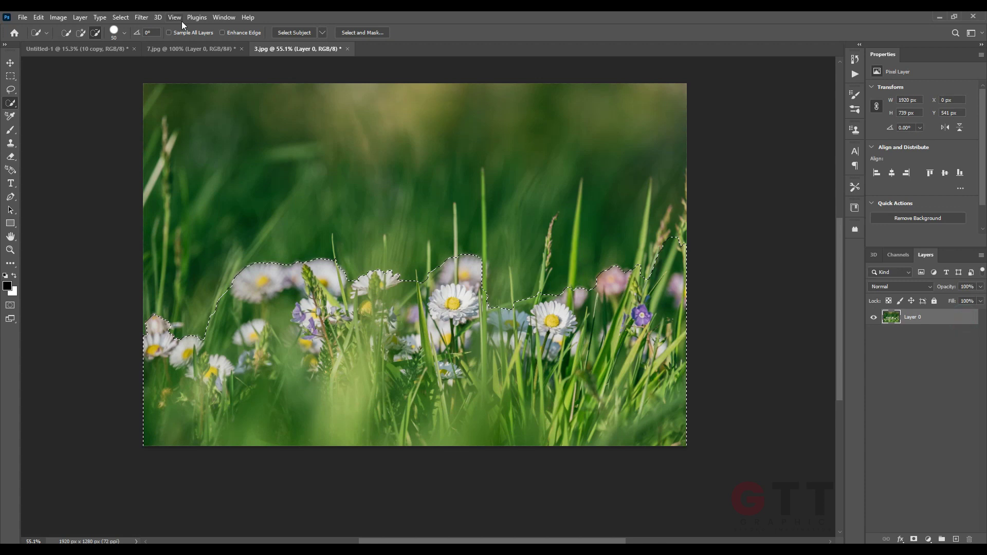
# Step: Refine the selection edge around the blades and petals in Select and Mask, decontaminate colors, and output to a new layer with layer mask
pyautogui.hotkey('ctrl', 'alt', 'r')
pyautogui.scroll(2, 175, 371)
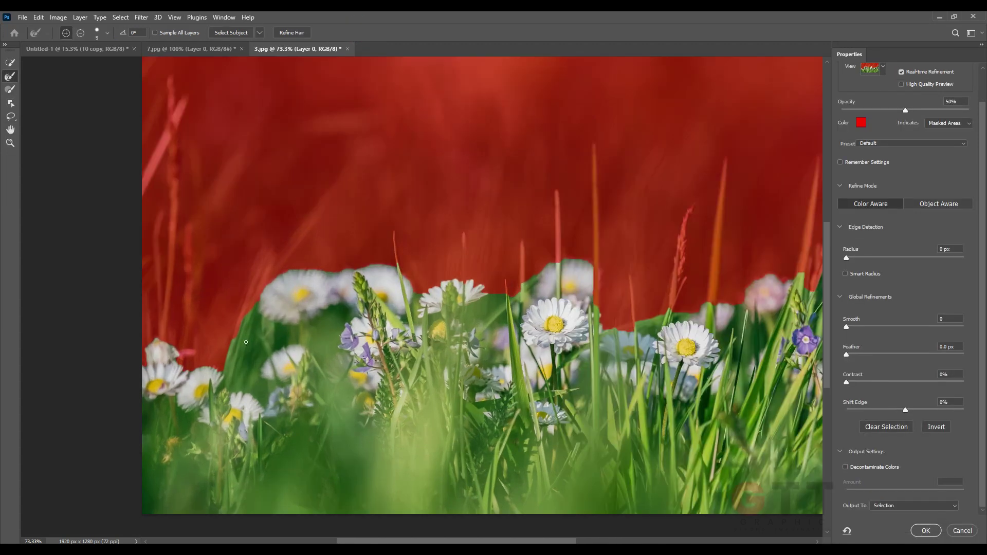
pyautogui.moveTo(378, 267); pyautogui.dragTo(447, 274)
pyautogui.moveTo(447, 274)
pyautogui.mouseDown()
pyautogui.moveTo(301, 262)
pyautogui.moveTo(467, 284)
pyautogui.mouseUp()
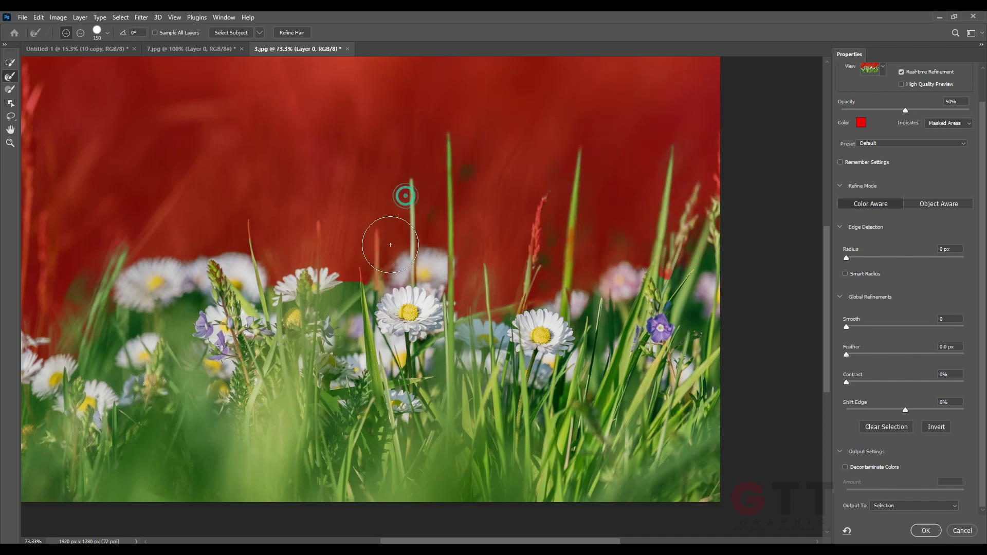
pyautogui.scroll(-5, 453, 357)
pyautogui.click(846, 467)
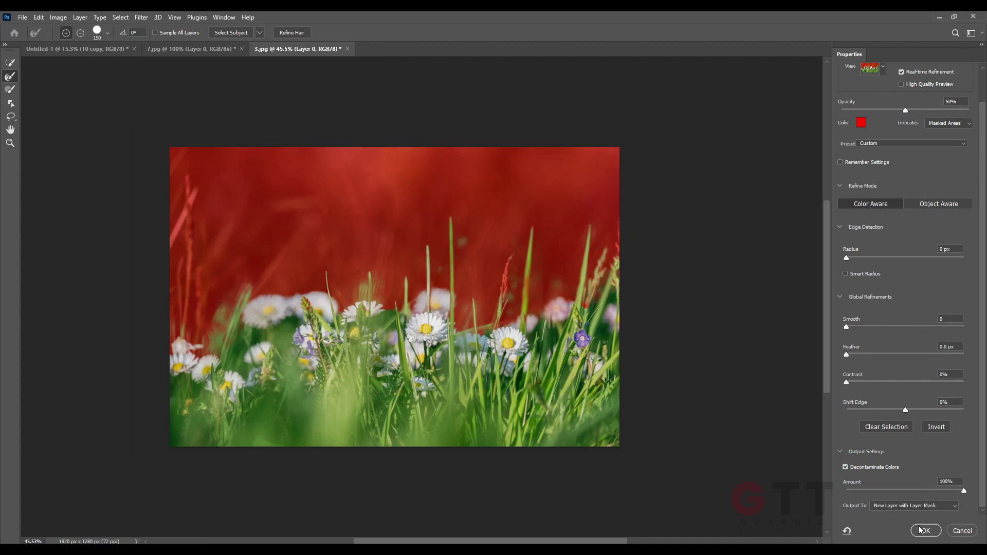
pyautogui.click(925, 531)
# Step: Bring the daisy cutout into the Untitled-1 composition and scale it across the foreground to about 4006 × 2671 px
pyautogui.click(10, 63)
pyautogui.moveTo(428, 371); pyautogui.dragTo(406, 438)
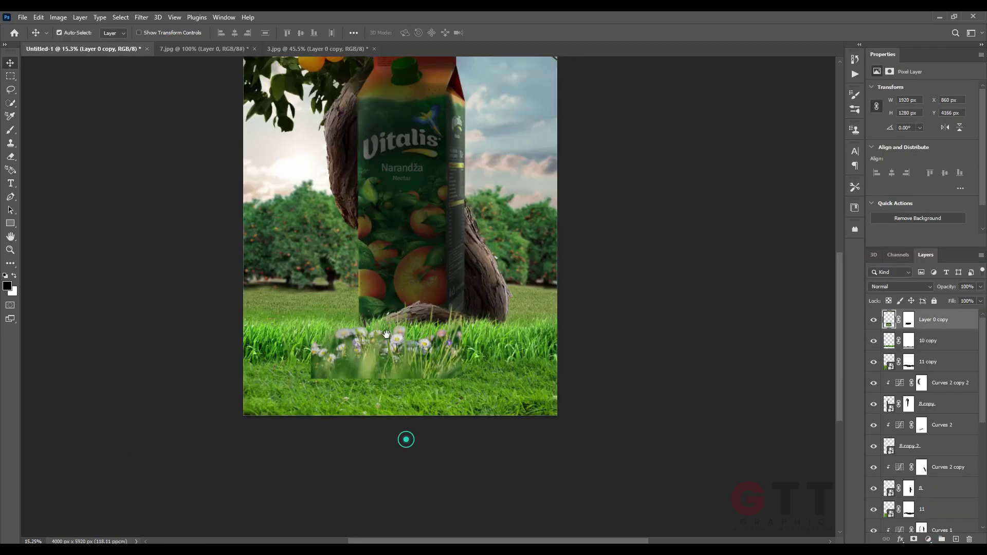
pyautogui.hotkey('ctrl', 't')
pyautogui.moveTo(379, 331); pyautogui.dragTo(566, 331)
pyautogui.moveTo(539, 360); pyautogui.dragTo(559, 316)
pyautogui.moveTo(495, 341); pyautogui.dragTo(496, 365)
pyautogui.press('Return')
pyautogui.click(610, 356)
pyautogui.scroll(7, 264, 327)
pyautogui.moveTo(267, 349)
pyautogui.mouseDown()
pyautogui.moveTo(271, 377)
pyautogui.moveTo(261, 359)
pyautogui.mouseUp()
pyautogui.scroll(-4, 287, 355)
pyautogui.press('Delete')
# Step: Place the tall grass image 10 again and move its layer beneath the daisy layer
pyautogui.click(735, 357)
pyautogui.hotkey('alt', 'Tab')
pyautogui.moveTo(452, 99); pyautogui.dragTo(693, 331)
pyautogui.press('Return')
pyautogui.moveTo(921, 316); pyautogui.dragTo(918, 351)
pyautogui.moveTo(518, 273); pyautogui.dragTo(520, 377)
pyautogui.click(512, 324)
# Step: Show the rulers and slightly adjust the 10 copy grass strip with a free transform
pyautogui.click(924, 363)
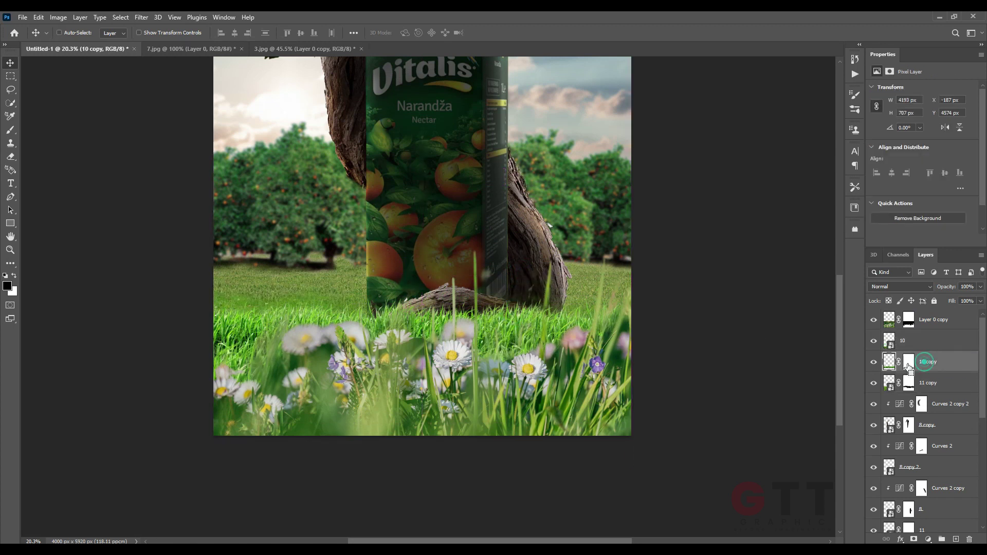
pyautogui.hotkey('ctrl', 'r')
pyautogui.hotkey('ctrl', 't')
pyautogui.moveTo(501, 324); pyautogui.dragTo(501, 322)
pyautogui.press('Return')
# Step: Try to reposition the extra grass layer 10 behind the daisies with a free transform
pyautogui.hotkey('alt', ']')
pyautogui.hotkey('alt', ']')
pyautogui.hotkey('ctrl', 't')
pyautogui.moveTo(561, 345); pyautogui.dragTo(538, 326)
pyautogui.hotkey('ctrl', 'z')
pyautogui.press('Escape')
pyautogui.click(917, 341)
pyautogui.hotkey('ctrl', 't')
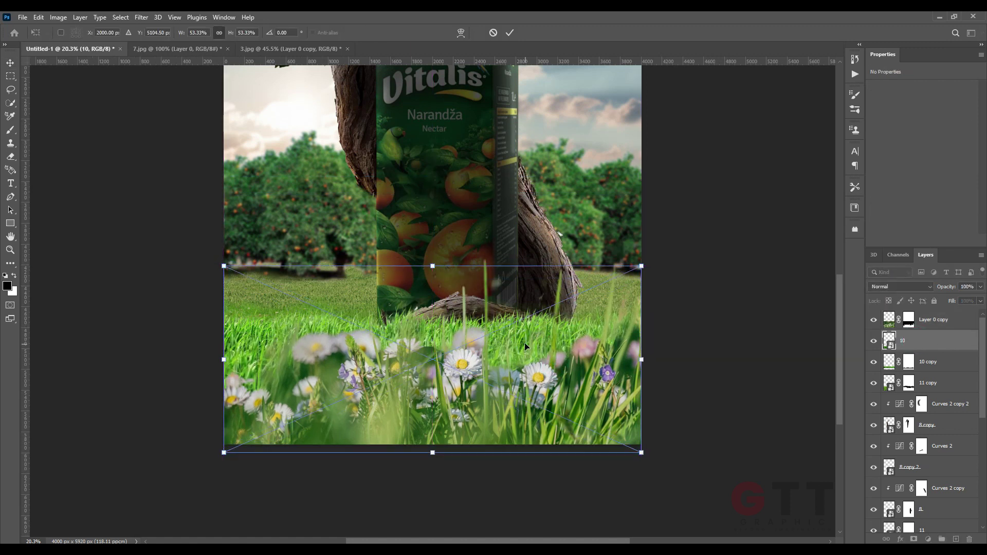
pyautogui.press('Return')
pyautogui.moveTo(491, 414); pyautogui.dragTo(492, 403)
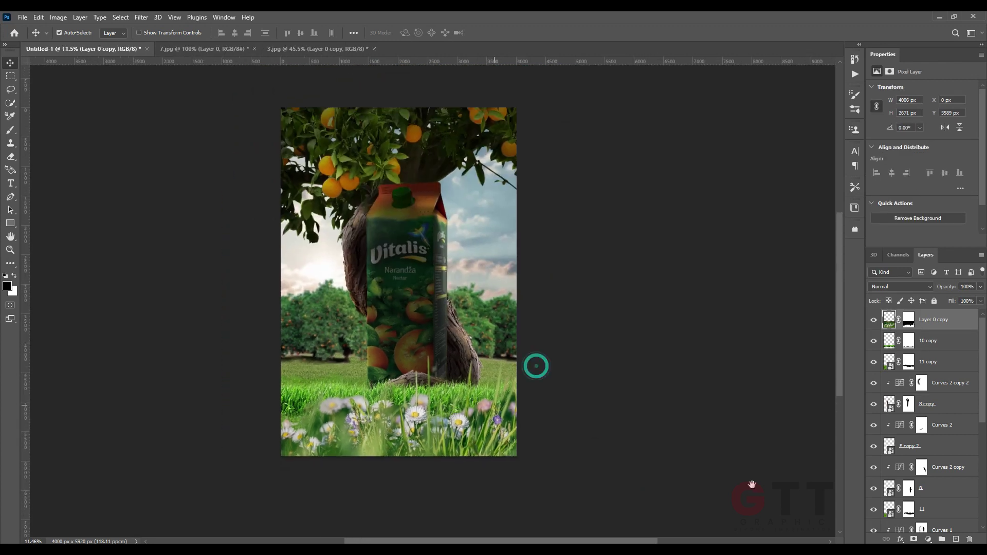
# Step: Group the daisy and grass layers, and darken the group with a clipped Curves adjustment at input 251, output 138
pyautogui.scroll(5, 711, 424)
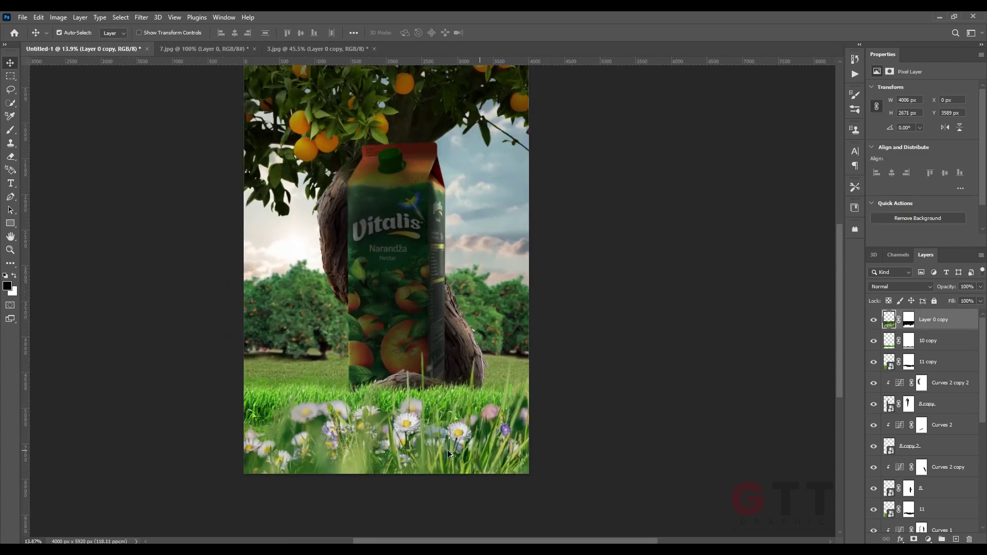
pyautogui.moveTo(716, 435); pyautogui.dragTo(721, 400)
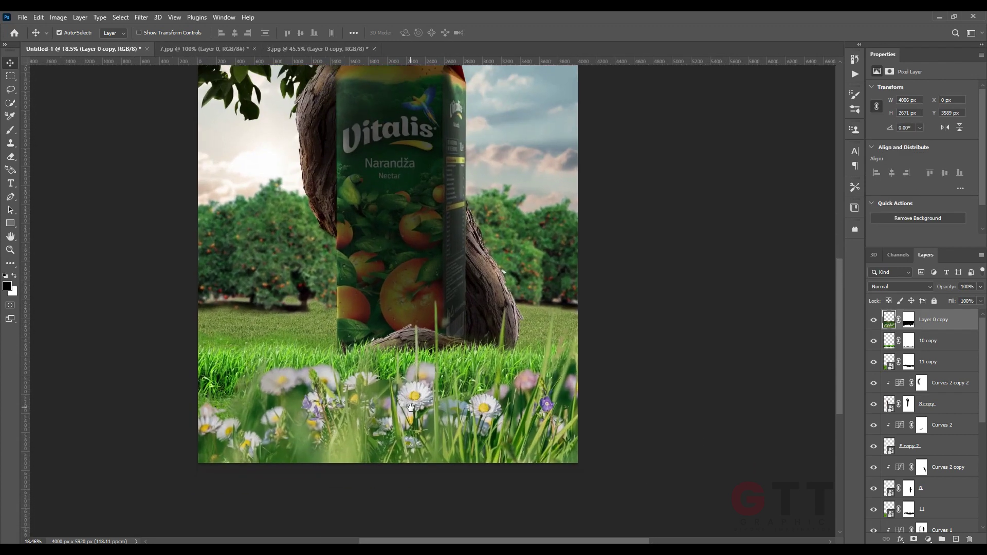
pyautogui.keyDown('shift'); pyautogui.click(936, 373); pyautogui.keyUp('shift')
pyautogui.hotkey('ctrl', 'g')
pyautogui.click(928, 539)
pyautogui.click(921, 412)
pyautogui.moveTo(969, 113); pyautogui.dragTo(969, 148)
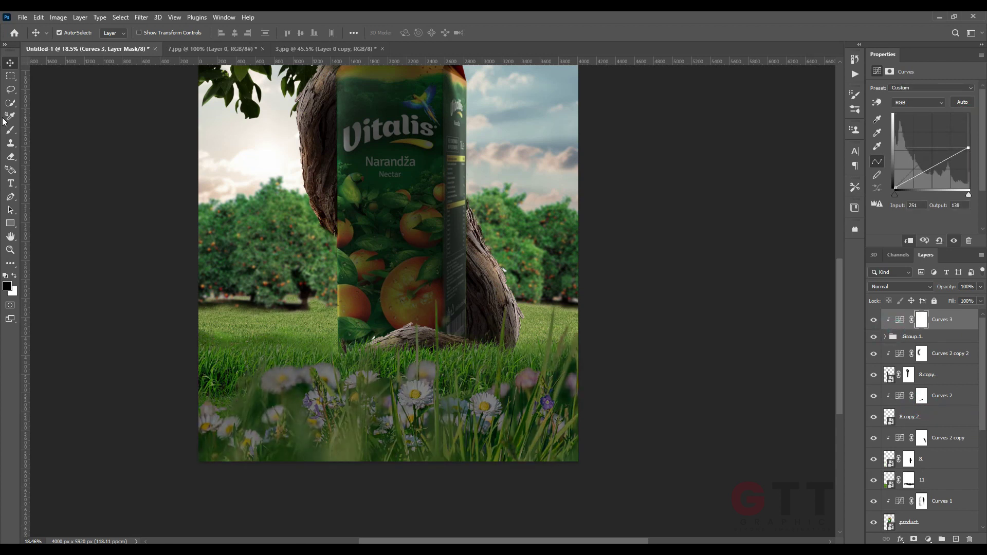
# Step: Restore light along the far edge of the grass on the Curves 3 mask with a soft 1000 px brush, lowering its opacity to 42%
pyautogui.click(10, 130)
pyautogui.click(74, 33)
pyautogui.click(75, 188)
pyautogui.click(201, 113)
pyautogui.scroll(3, 290, 387)
pyautogui.moveTo(186, 284); pyautogui.dragTo(405, 294)
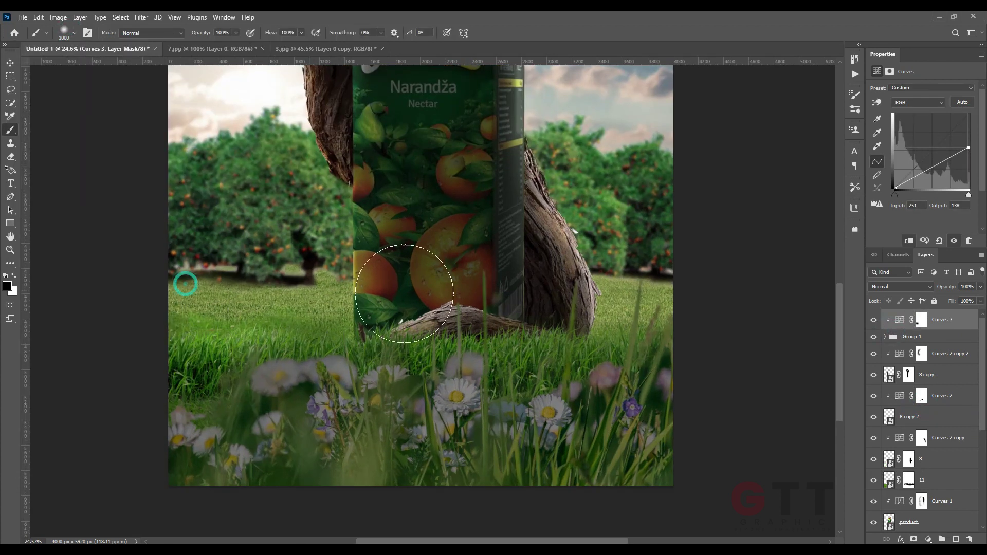
pyautogui.moveTo(169, 34); pyautogui.dragTo(166, 34)
pyautogui.moveTo(127, 313)
pyautogui.mouseDown()
pyautogui.moveTo(304, 329)
pyautogui.moveTo(609, 311)
pyautogui.mouseUp()
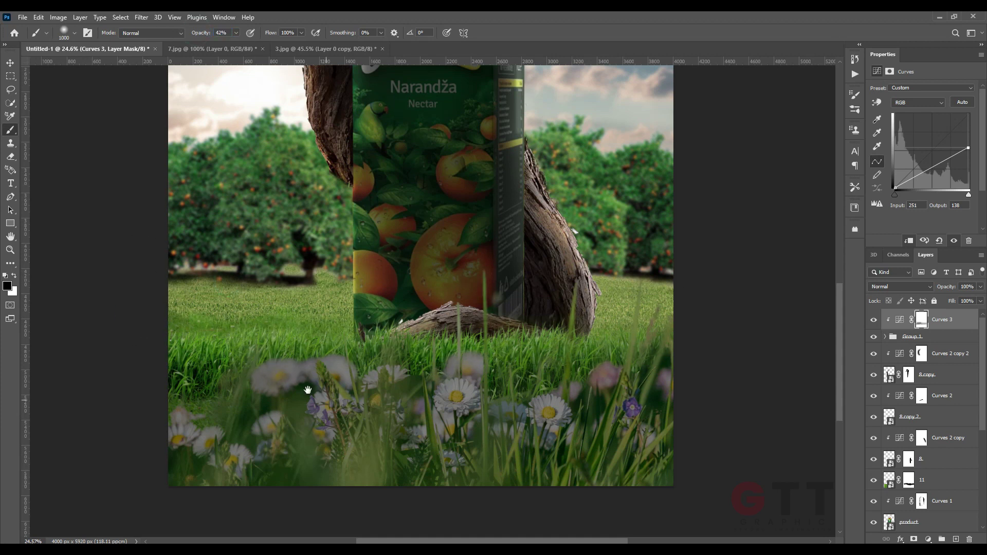
# Step: Soften the Curves 3 shading across the grass and daisies with broad mask strokes at a lower brush opacity
pyautogui.moveTo(307, 390); pyautogui.dragTo(315, 354)
pyautogui.click(58, 315)
pyautogui.moveTo(188, 33); pyautogui.dragTo(187, 33)
pyautogui.moveTo(169, 305)
pyautogui.mouseDown()
pyautogui.moveTo(663, 331)
pyautogui.moveTo(603, 379)
pyautogui.mouseUp()
pyautogui.moveTo(137, 341); pyautogui.dragTo(698, 348)
# Step: Add a Curves adjustment clipped to background layer 6 and pull its highlight point down to darken it
pyautogui.scroll(-5, 570, 344)
pyautogui.moveTo(577, 334); pyautogui.dragTo(487, 364)
pyautogui.click(11, 63)
pyautogui.click(279, 329)
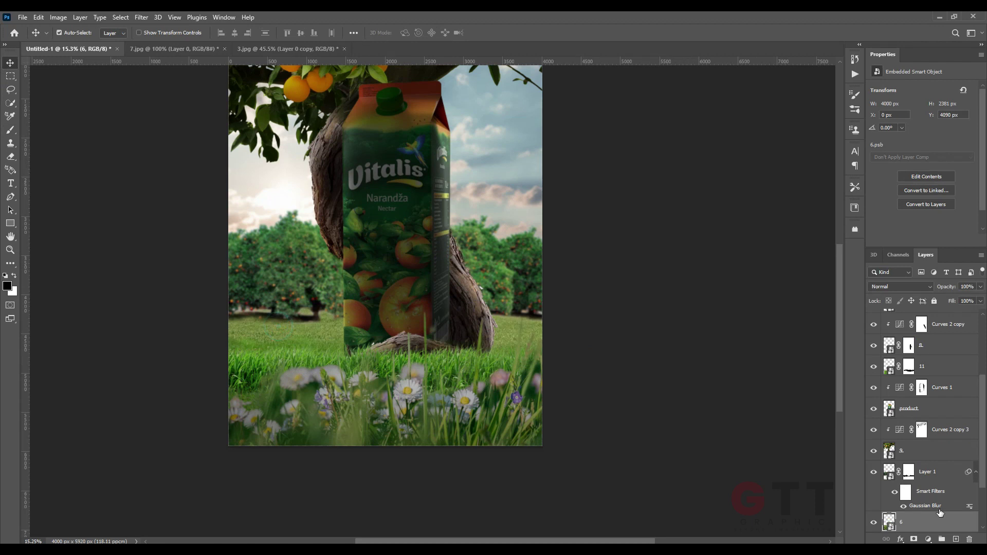
pyautogui.click(928, 539)
pyautogui.click(928, 409)
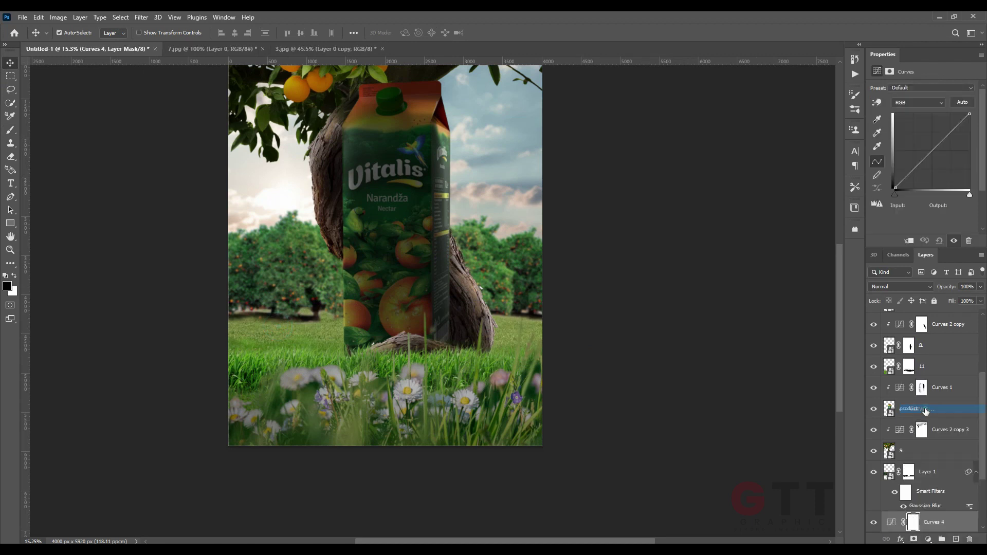
pyautogui.scroll(2, 894, 452)
pyautogui.moveTo(969, 114); pyautogui.dragTo(968, 170)
# Step: Darken the daisy and grass group by setting the Curves 3 point to input 255, output 76
pyautogui.scroll(4, 926, 391)
pyautogui.click(942, 319)
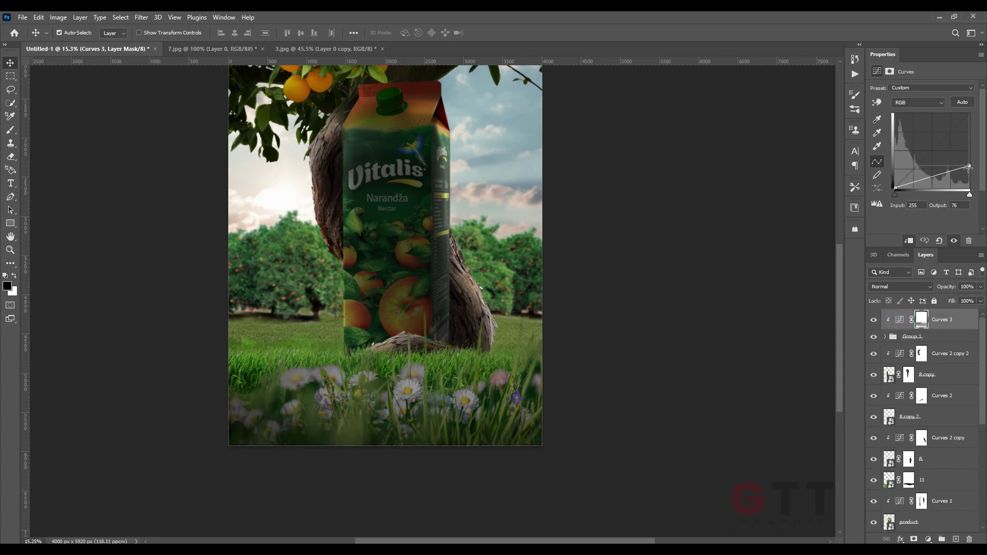
pyautogui.click(647, 346)
# Step: Examine the foreground shading against the carton, orchard and sky in the whole composition
pyautogui.scroll(2, 434, 302)
pyautogui.scroll(-3, 246, 309)
pyautogui.scroll(-1, 278, 386)
pyautogui.scroll(1, 383, 385)
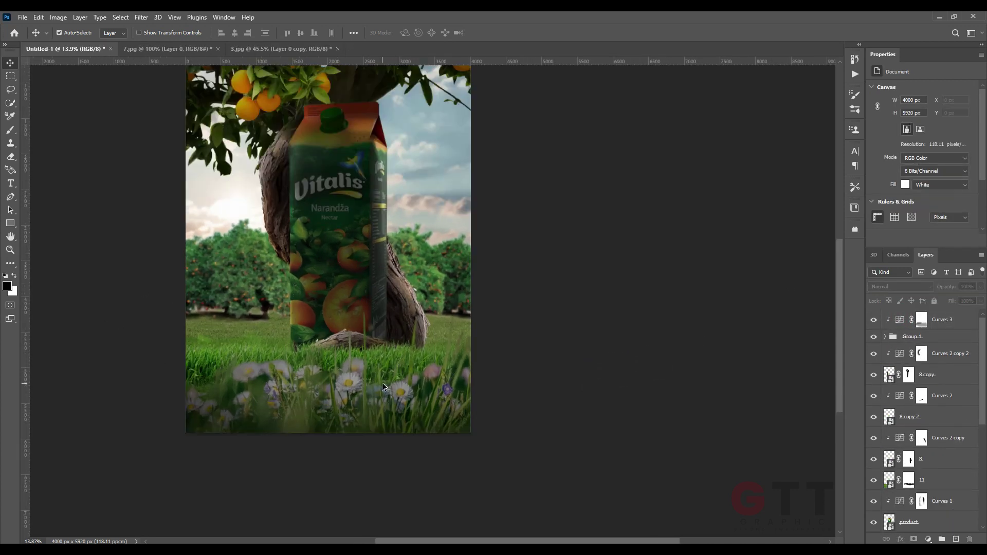
pyautogui.scroll(-2, 383, 385)
pyautogui.scroll(2, 87, 401)
pyautogui.scroll(-2, 419, 357)
pyautogui.scroll(2, 419, 321)
pyautogui.scroll(-2, 419, 316)
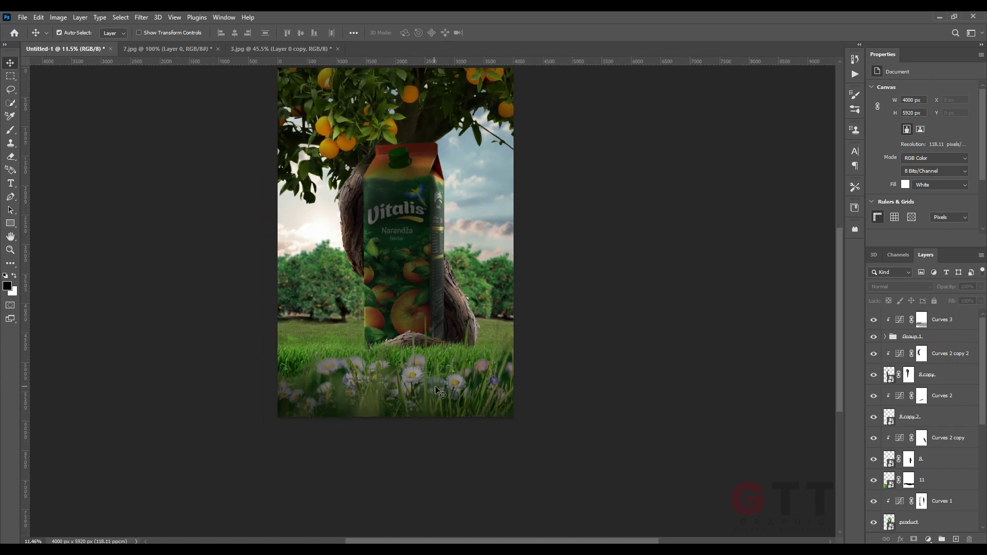
# Step: Blend the far grass edge on the 11 copy layer mask with a soft 150 px brush at 20% opacity
pyautogui.scroll(11, 288, 343)
pyautogui.click(280, 344)
pyautogui.click(916, 396)
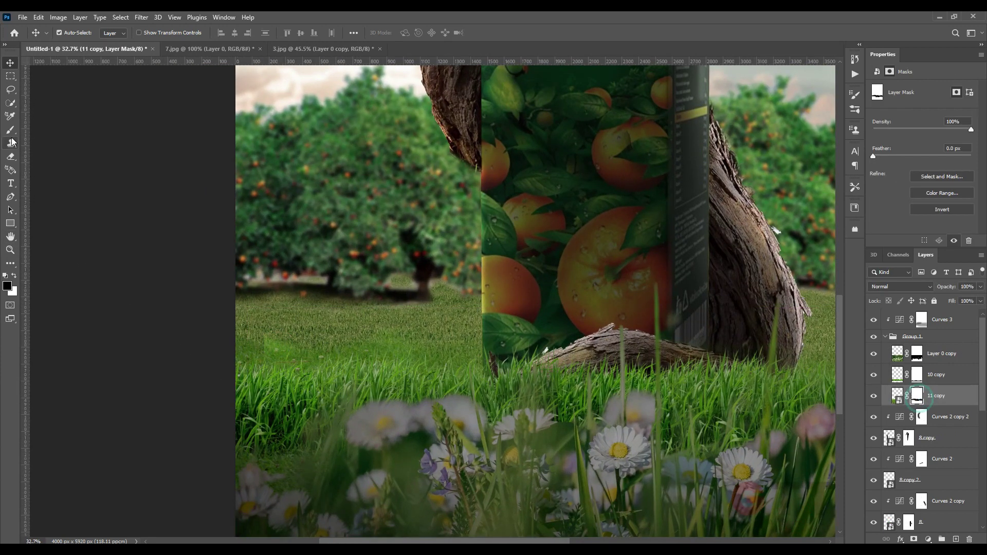
pyautogui.click(11, 131)
pyautogui.scroll(3, 303, 338)
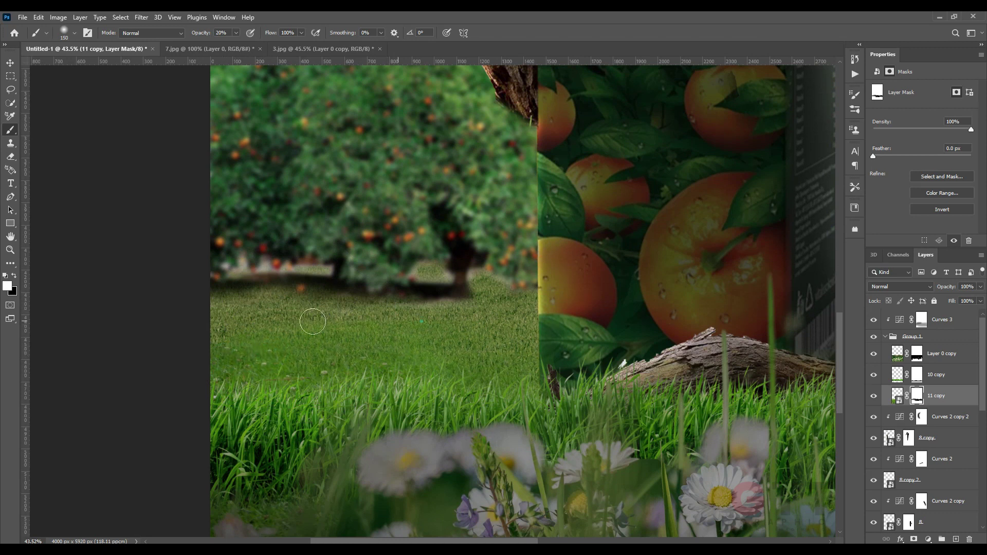
pyautogui.scroll(-3, 300, 307)
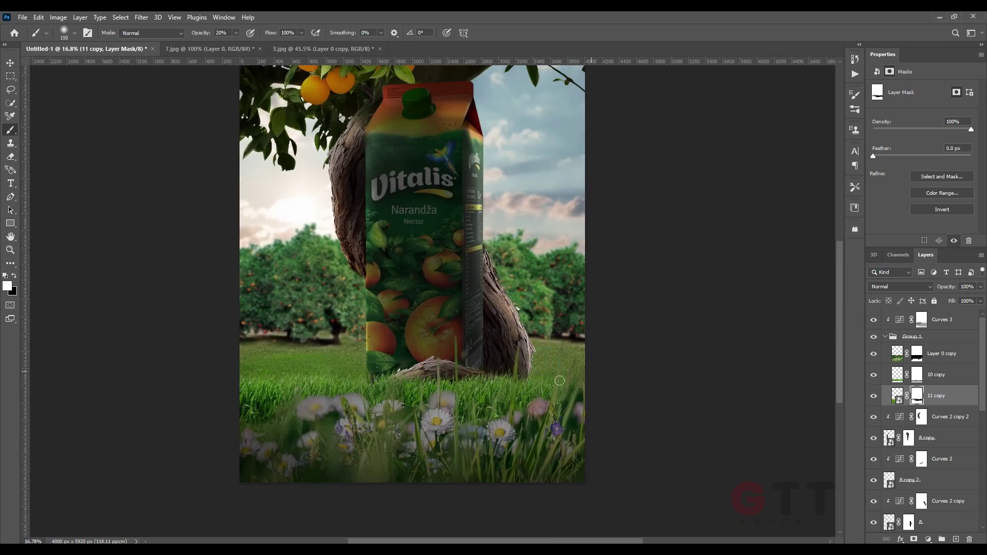
pyautogui.scroll(-1, 292, 374)
pyautogui.click(187, 236)
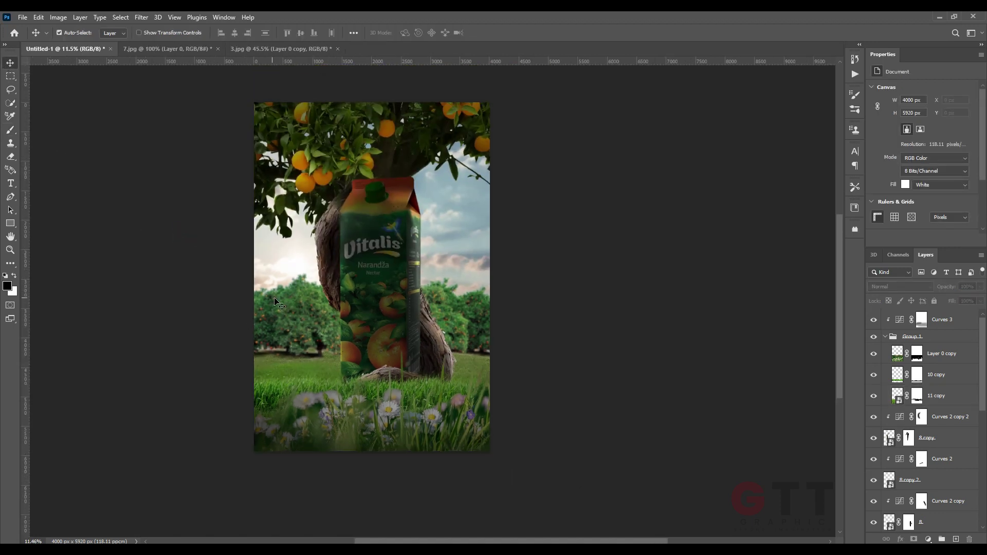
# Step: Extend the canvas above and on both sides to 4600 x 6333 px with the Crop tool
pyautogui.scroll(-1, 249, 308)
pyautogui.press('c')
pyautogui.scroll(2, 379, 186)
pyautogui.moveTo(379, 170); pyautogui.dragTo(380, 161)
pyautogui.moveTo(270, 330); pyautogui.dragTo(261, 331)
pyautogui.moveTo(496, 333); pyautogui.dragTo(501, 332)
pyautogui.click(9, 63)
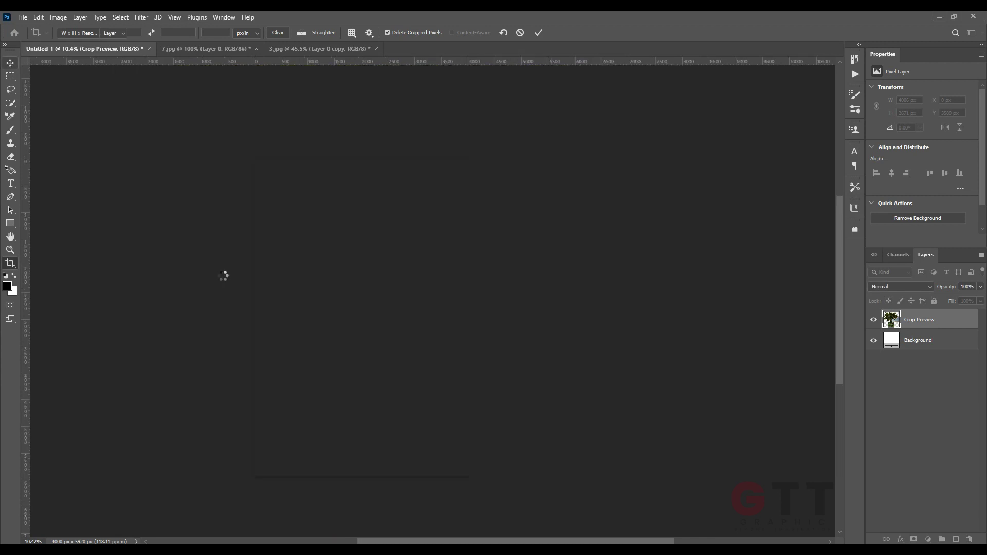
# Step: Enlarge and reposition the grass and orchard layers with a free transform to fill the widened canvas
pyautogui.moveTo(253, 331); pyautogui.dragTo(312, 389)
pyautogui.moveTo(254, 282); pyautogui.dragTo(327, 396)
pyautogui.hotkey('ctrl', 't')
pyautogui.moveTo(683, 147); pyautogui.dragTo(727, 146)
pyautogui.hotkey('ctrl', 'z')
pyautogui.scroll(-1, 913, 501)
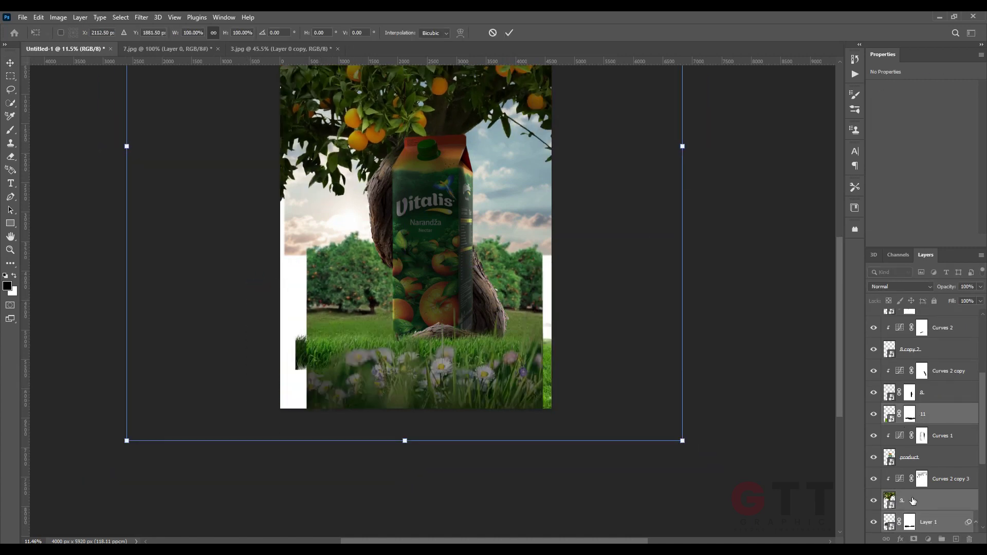
pyautogui.moveTo(550, 276)
pyautogui.mouseDown()
pyautogui.moveTo(569, 293)
pyautogui.moveTo(565, 285)
pyautogui.mouseUp()
pyautogui.moveTo(536, 317); pyautogui.dragTo(538, 310)
pyautogui.press('Return')
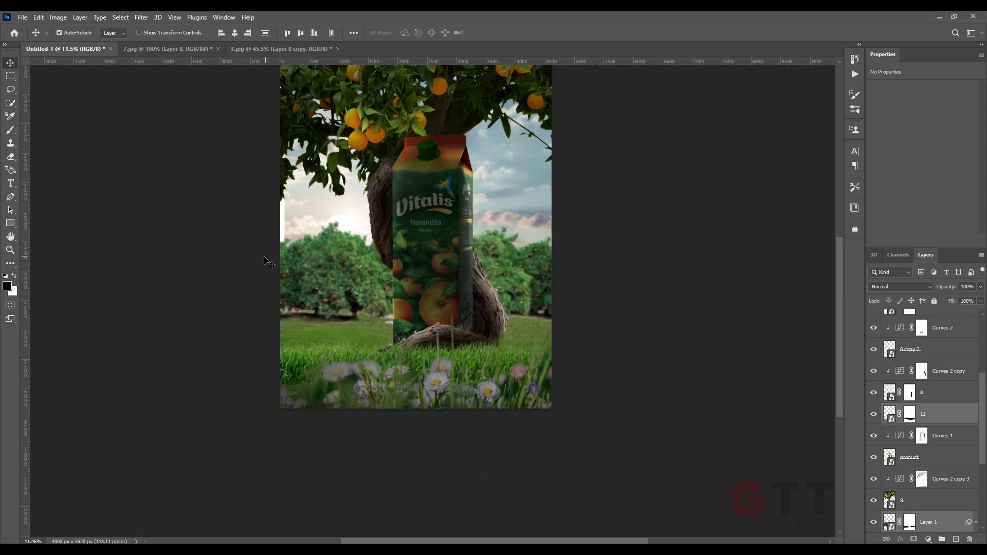
# Step: Scale the sky layer to 8708 x 4531 px and reposition it to cover the exposed canvas edge
pyautogui.click(267, 261)
pyautogui.scroll(5, 283, 230)
pyautogui.moveTo(299, 250)
pyautogui.mouseDown()
pyautogui.moveTo(289, 250)
pyautogui.moveTo(291, 211)
pyautogui.moveTo(288, 239)
pyautogui.moveTo(311, 241)
pyautogui.mouseUp()
pyautogui.hotkey('ctrl', 't')
pyautogui.moveTo(296, 125); pyautogui.dragTo(260, 125)
pyautogui.moveTo(321, 189); pyautogui.dragTo(320, 186)
pyautogui.moveTo(259, 276); pyautogui.dragTo(225, 276)
pyautogui.moveTo(334, 261); pyautogui.dragTo(374, 252)
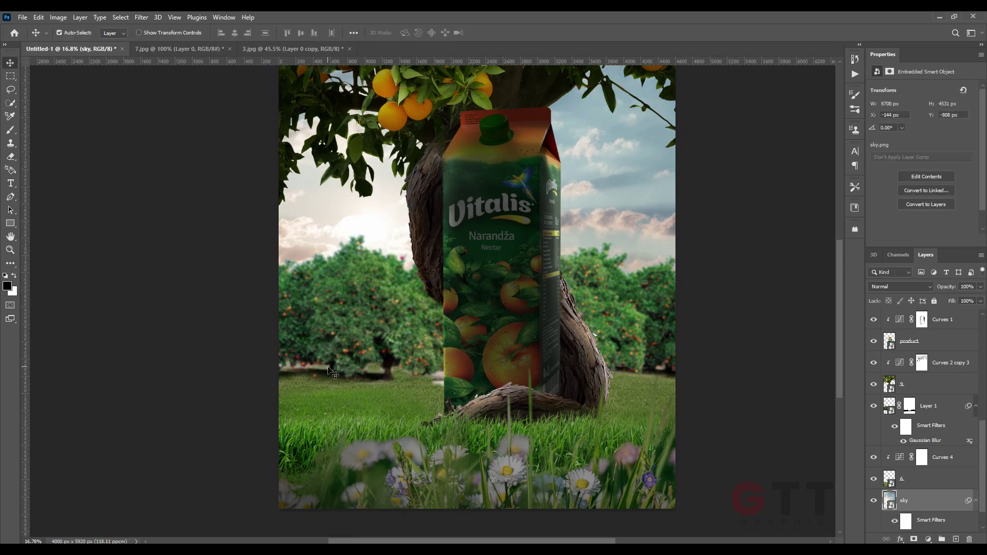
# Step: Clean up the pale gap beside the carton on the Layer 1 mask with a soft 150 px brush at 20% opacity
pyautogui.moveTo(428, 403); pyautogui.dragTo(388, 342)
pyautogui.click(910, 410)
pyautogui.scroll(5, 391, 312)
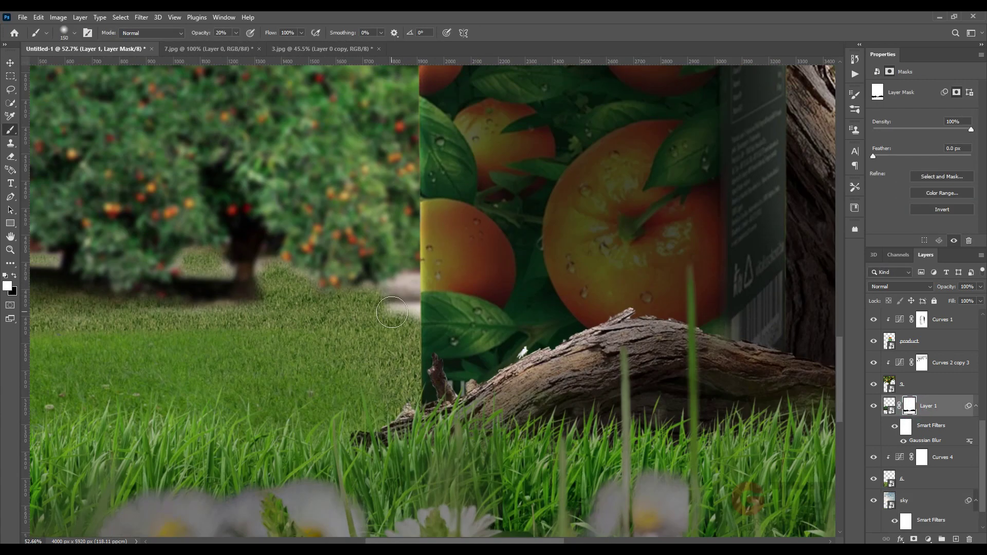
pyautogui.scroll(-8, 411, 298)
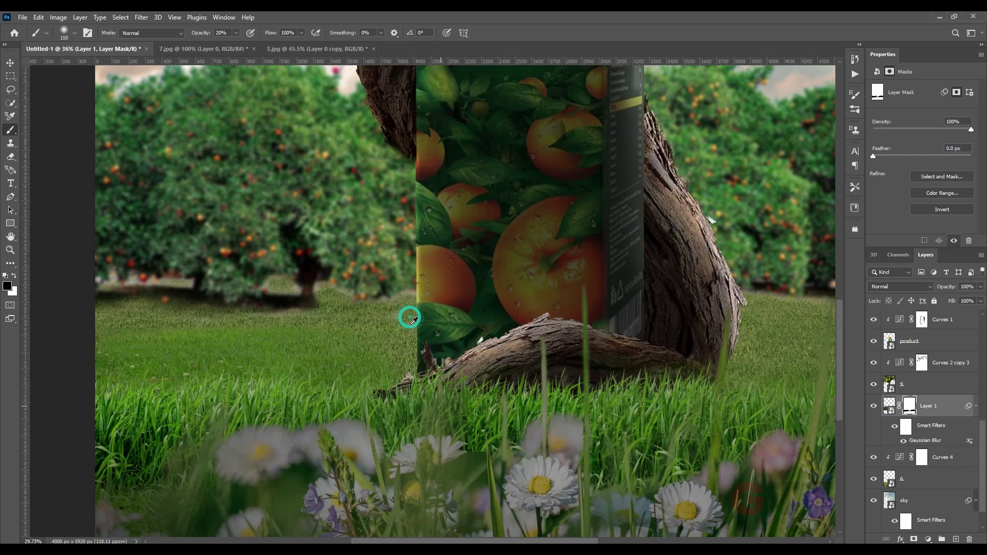
pyautogui.press('v')
# Step: Extend the canvas upward to 4600 x 7147 px with the Crop tool
pyautogui.click(147, 171)
pyautogui.scroll(3, 419, 297)
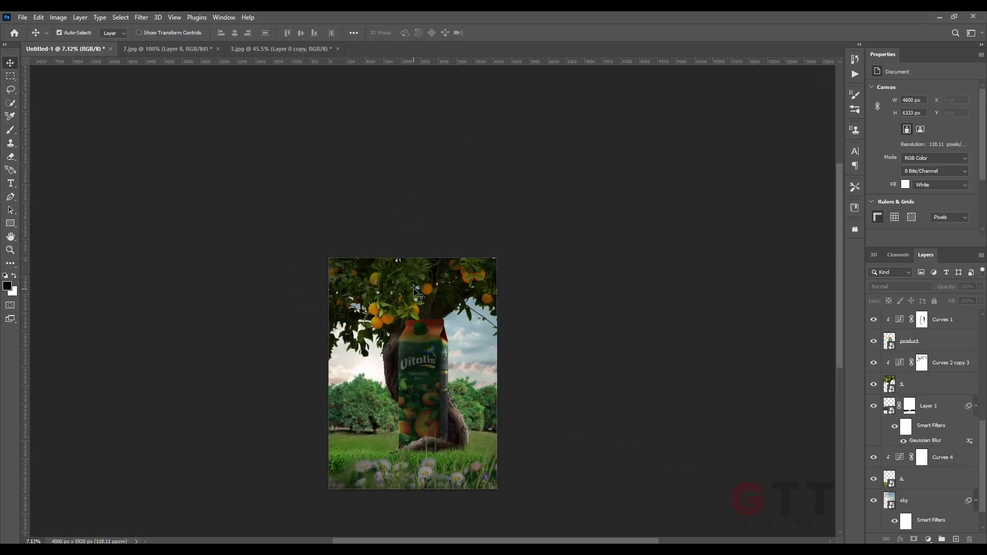
pyautogui.press('c')
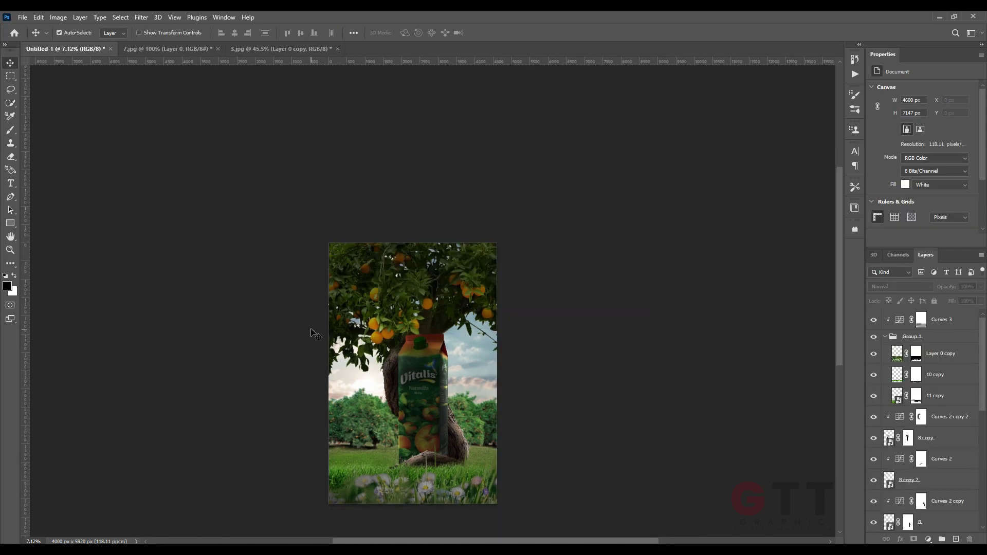
# Step: Scale the tree canopy and its Curves 2 copy 3 adjustment to about 86.5% and reposition them above the carton
pyautogui.scroll(4, 363, 311)
pyautogui.moveTo(363, 311); pyautogui.dragTo(275, 228)
pyautogui.click(298, 231)
pyautogui.scroll(-2, 923, 442)
pyautogui.scroll(-1, 924, 486)
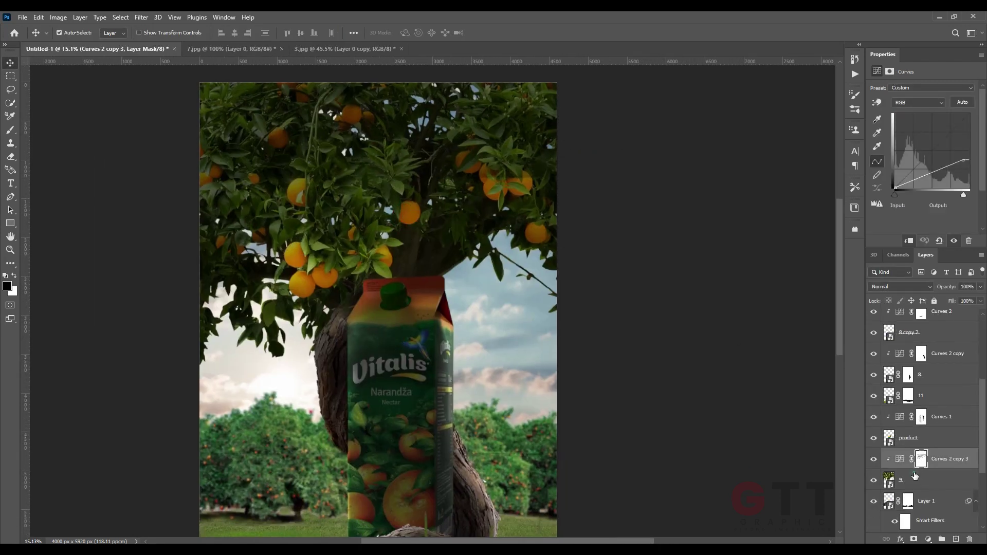
pyautogui.keyDown('shift'); pyautogui.click(915, 478); pyautogui.keyUp('shift')
pyautogui.hotkey('ctrl', 't')
pyautogui.moveTo(730, 204); pyautogui.dragTo(669, 207)
pyautogui.moveTo(583, 252)
pyautogui.mouseDown()
pyautogui.moveTo(588, 233)
pyautogui.moveTo(582, 261)
pyautogui.moveTo(581, 252)
pyautogui.mouseUp()
pyautogui.moveTo(663, 207); pyautogui.dragTo(731, 205)
pyautogui.moveTo(606, 277)
pyautogui.mouseDown()
pyautogui.moveTo(609, 258)
pyautogui.moveTo(607, 280)
pyautogui.mouseUp()
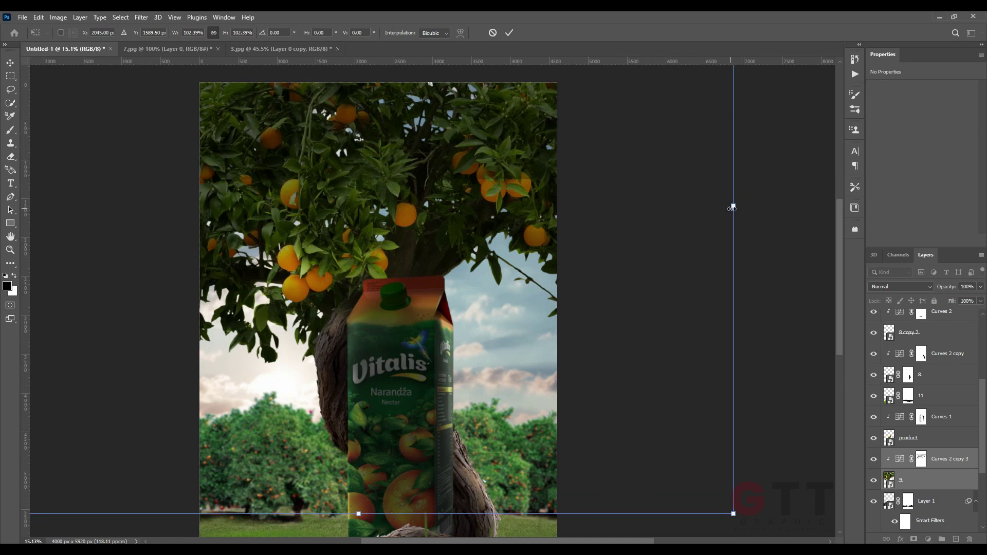
pyautogui.moveTo(731, 208); pyautogui.dragTo(674, 222)
pyautogui.moveTo(597, 244); pyautogui.dragTo(601, 268)
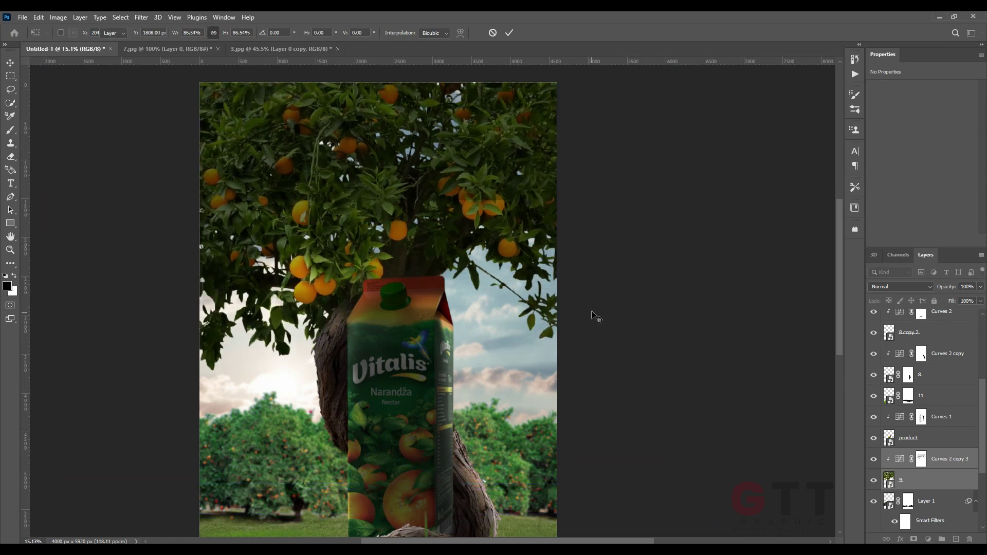
pyautogui.press('Return')
# Step: Brighten the canopy foliage around the oranges by painting black on the Curves 2 copy 3 mask at 700 px and 20% opacity
pyautogui.scroll(-3, 406, 303)
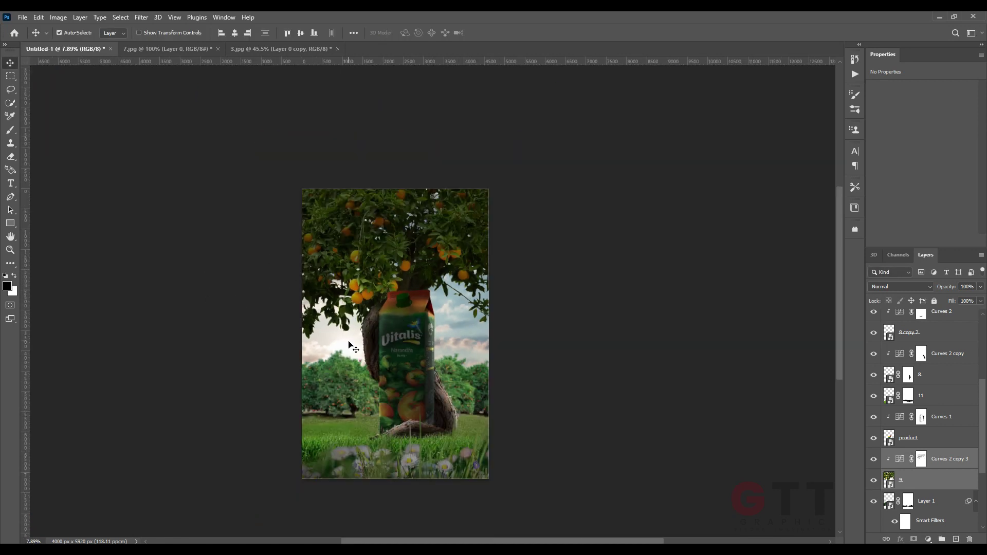
pyautogui.scroll(5, 350, 345)
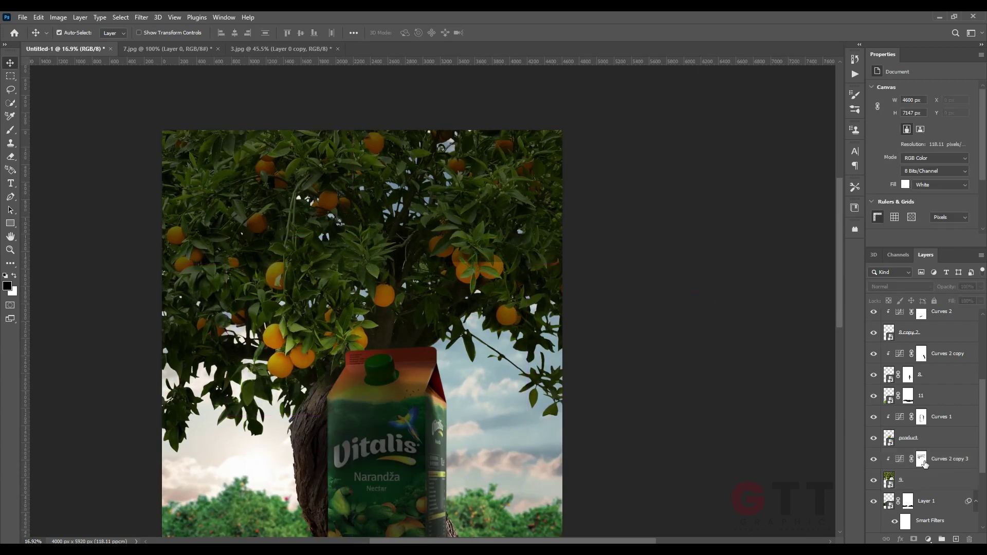
pyautogui.click(922, 459)
pyautogui.press('b')
pyautogui.scroll(1, 451, 275)
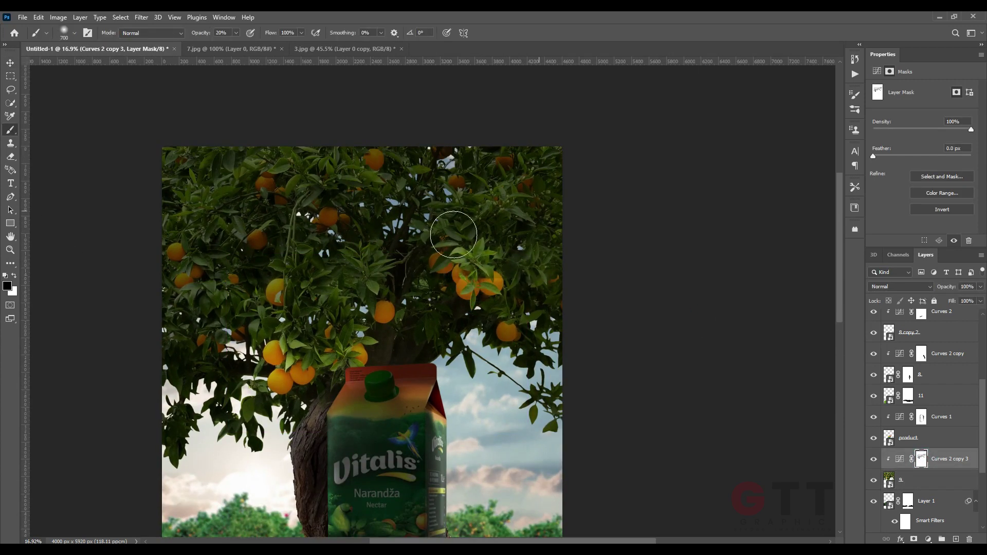
pyautogui.moveTo(453, 234); pyautogui.dragTo(523, 225)
# Step: Lower the Curves 2 copy 3 curve and refine the canopy shading on its mask with a soft 1100 px brush at 15% and 6% opacity
pyautogui.click(900, 459)
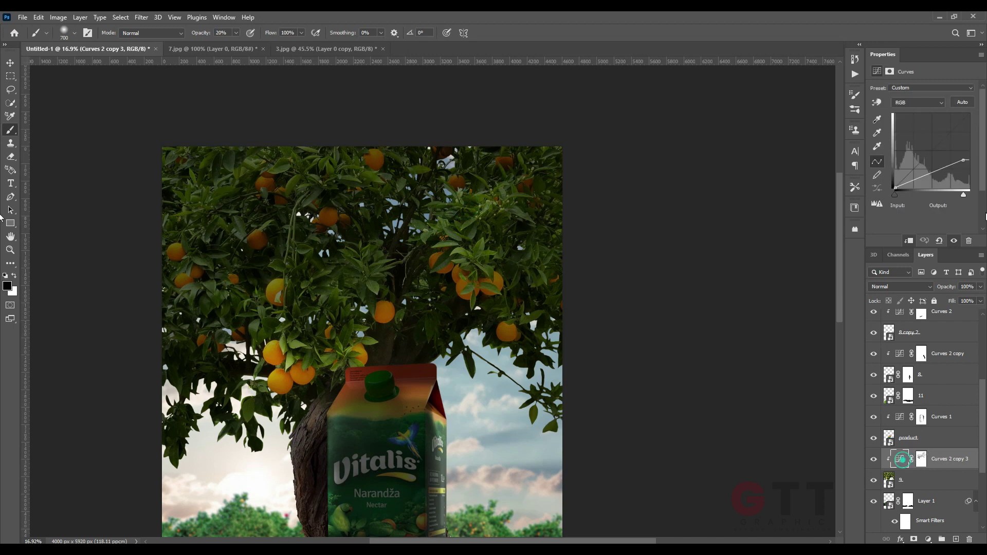
pyautogui.moveTo(972, 161); pyautogui.dragTo(977, 173)
pyautogui.click(921, 459)
pyautogui.press('x')
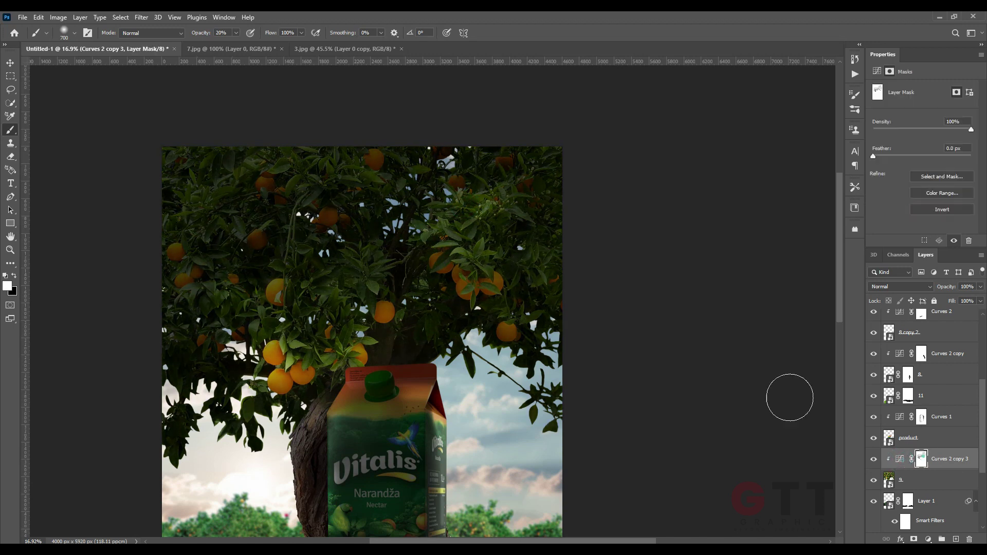
pyautogui.scroll(-3, 417, 277)
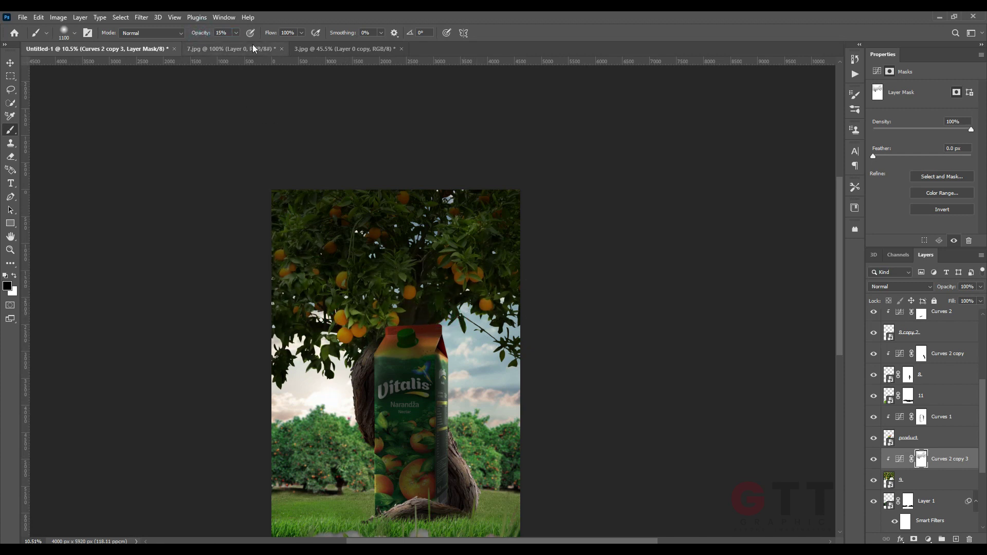
pyautogui.scroll(3, 412, 243)
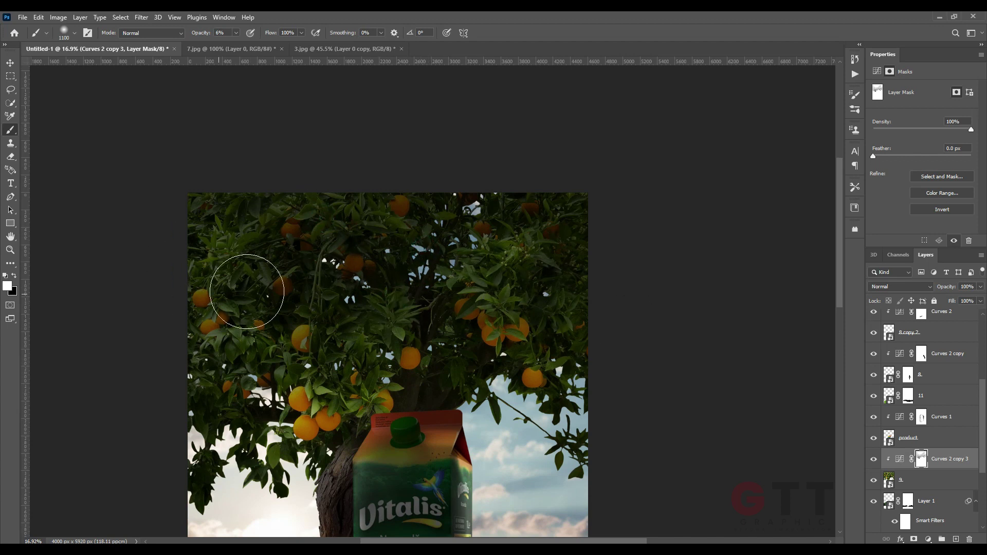
pyautogui.scroll(-7, 347, 362)
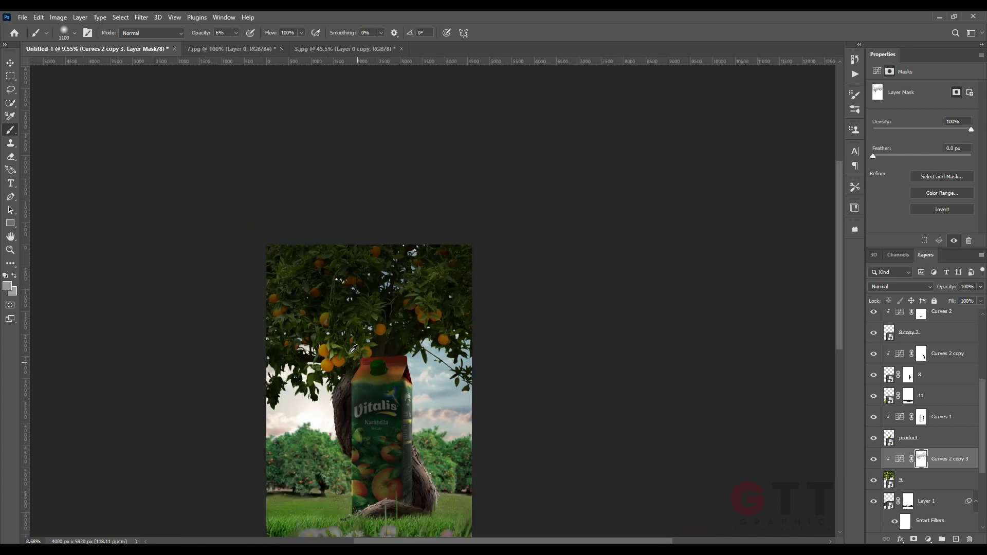
pyautogui.moveTo(272, 409); pyautogui.dragTo(304, 330)
pyautogui.scroll(2, 348, 406)
pyautogui.moveTo(361, 405); pyautogui.dragTo(361, 398)
pyautogui.press('v')
pyautogui.click(53, 129)
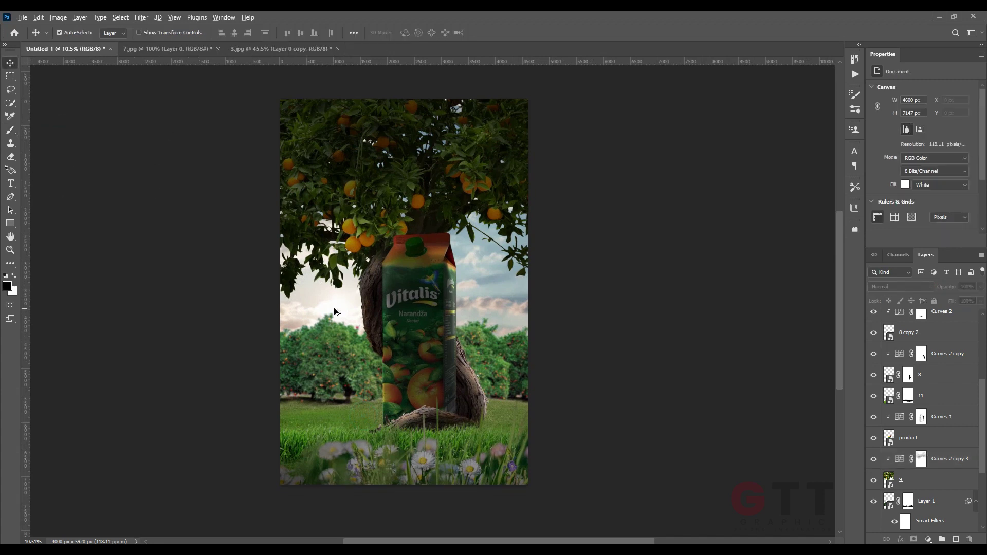
# Step: Examine how the carton, trunk and orchard blend together and inspect the edges of the background
pyautogui.scroll(1, 434, 341)
pyautogui.scroll(-2, 411, 345)
pyautogui.scroll(4, 389, 354)
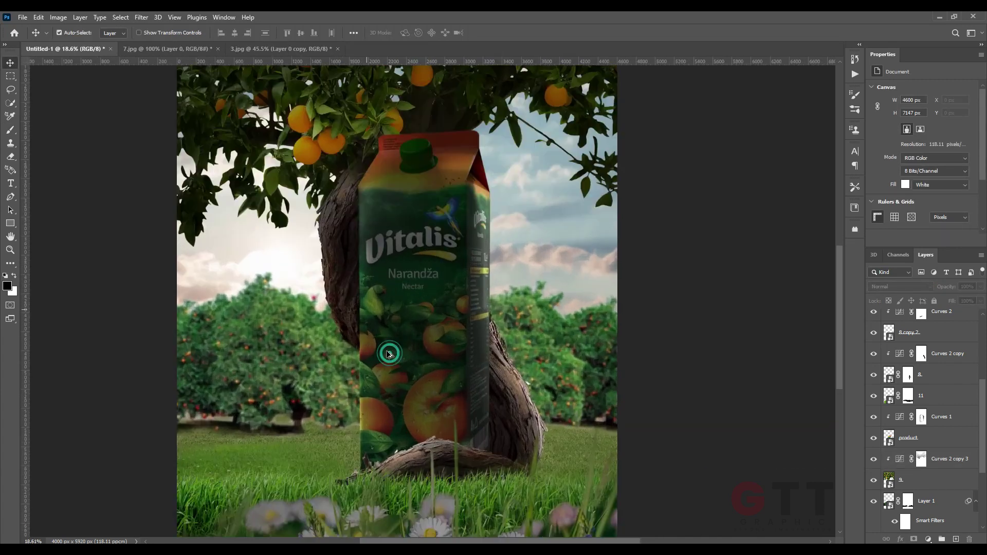
pyautogui.scroll(4, 389, 354)
pyautogui.moveTo(396, 337); pyautogui.dragTo(236, 337)
pyautogui.moveTo(483, 339); pyautogui.dragTo(612, 357)
pyautogui.hotkey('ctrl', 'z')
pyautogui.scroll(4, 458, 362)
pyautogui.moveTo(464, 361); pyautogui.dragTo(491, 369)
pyautogui.scroll(-5, 455, 363)
pyautogui.click(545, 382)
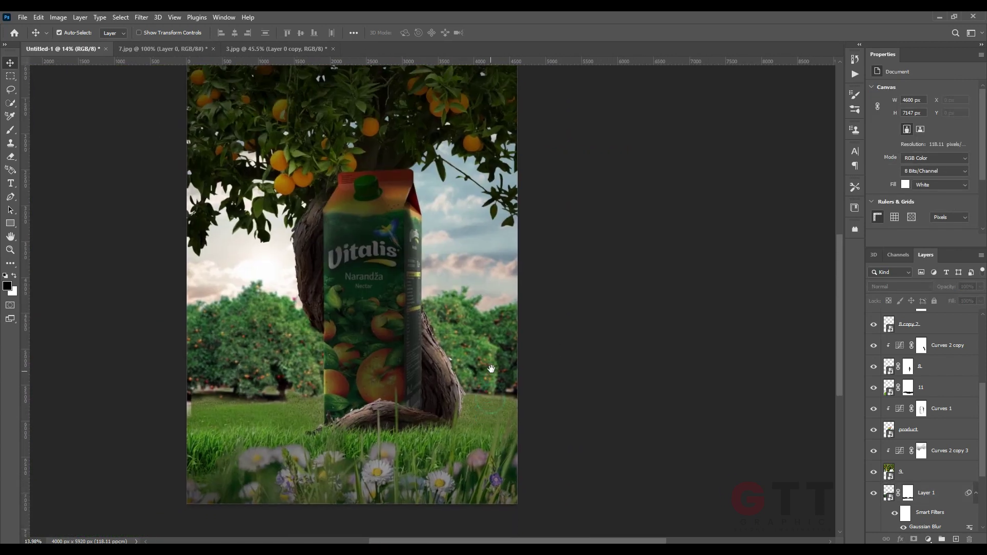
# Step: Nudge the orchard background slightly outward to cover the gap at the canvas edge
pyautogui.moveTo(246, 357); pyautogui.dragTo(239, 357)
pyautogui.scroll(-5, 282, 357)
pyautogui.click(442, 340)
pyautogui.moveTo(442, 339); pyautogui.dragTo(468, 366)
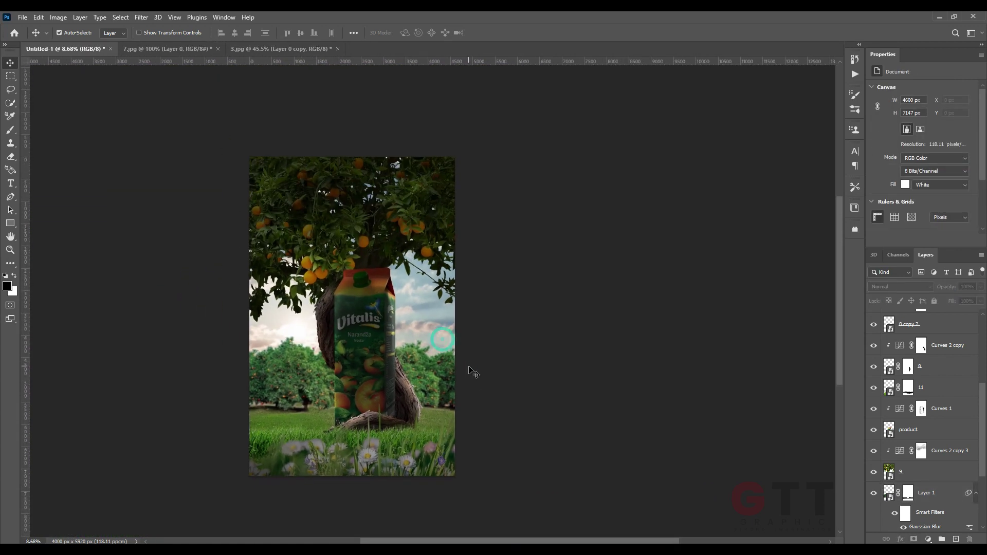
# Step: Place the flowering shrub image 12.png into the composition
pyautogui.click(364, 549)
pyautogui.click(324, 276)
pyautogui.moveTo(567, 102); pyautogui.dragTo(371, 348)
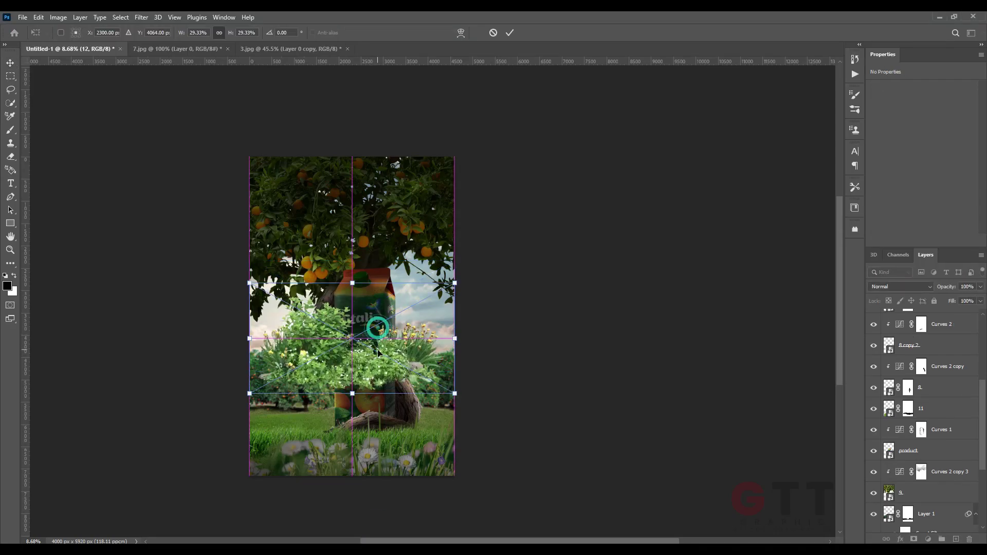
pyautogui.press('Return')
pyautogui.scroll(6, 399, 393)
pyautogui.scroll(3, 899, 388)
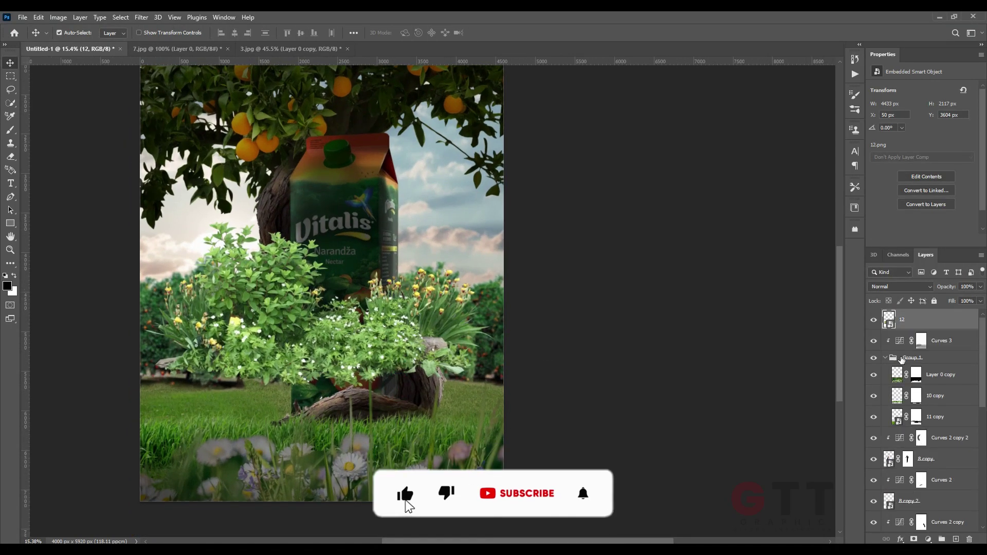
# Step: Move shrub layer 12 into Group 1 below Layer 0 copy, then flip it horizontally and position it at the carton's base
pyautogui.moveTo(938, 374); pyautogui.dragTo(936, 385)
pyautogui.hotkey('ctrl', 't')
pyautogui.moveTo(506, 418); pyautogui.dragTo(422, 415)
pyautogui.moveTo(389, 310); pyautogui.dragTo(389, 279)
pyautogui.moveTo(466, 388); pyautogui.dragTo(470, 401)
pyautogui.press('Return')
# Step: Add a layer mask to shrub layer 12 and paint out the foliage covering the carton's base and the lawn
pyautogui.scroll(3, 463, 404)
pyautogui.click(913, 538)
pyautogui.press('b')
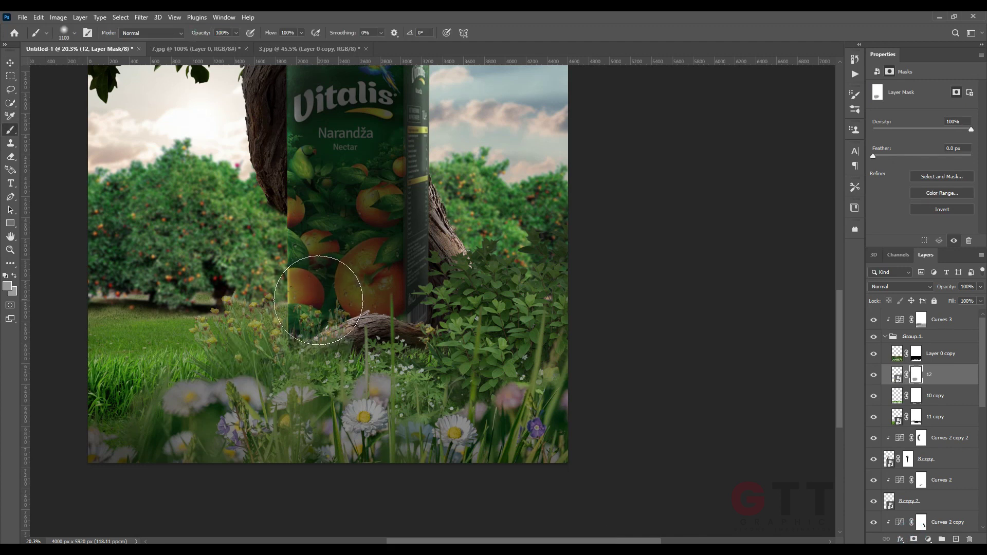
pyautogui.moveTo(236, 309); pyautogui.dragTo(246, 307)
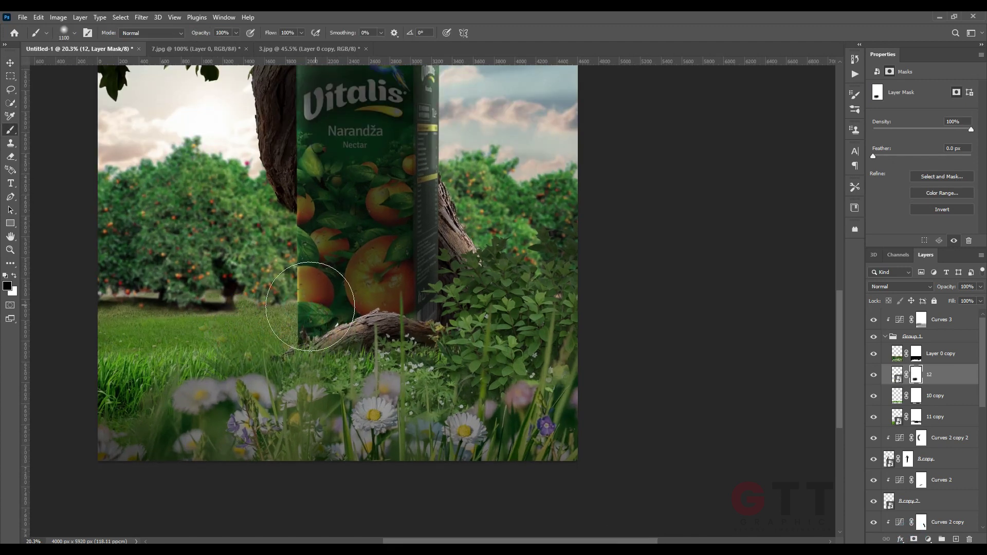
# Step: Duplicate shrub layer 12, mirror the copy horizontally and position it at the left edge of the lawn
pyautogui.scroll(-7, 310, 307)
pyautogui.click(11, 63)
pyautogui.keyDown('ctrl'); pyautogui.click(198, 233); pyautogui.keyUp('ctrl')
pyautogui.moveTo(950, 381); pyautogui.dragTo(945, 372)
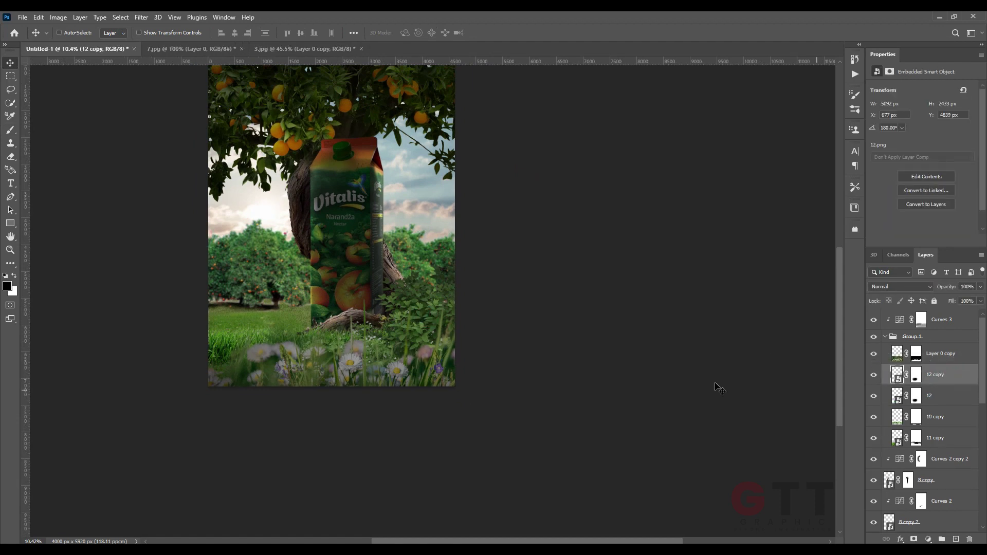
pyautogui.hotkey('ctrl', 't')
pyautogui.rightClick(405, 300)
pyautogui.click(430, 509)
pyautogui.moveTo(251, 323); pyautogui.dragTo(252, 336)
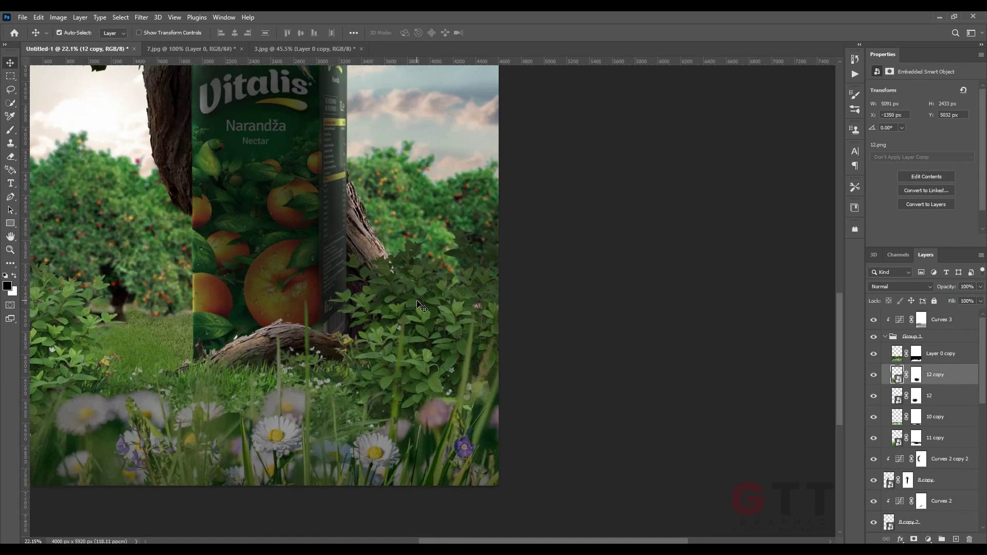
# Step: Collapse Group 1 and paint the Curves 3 mask so that the shrub to the right of the carton sits in dark shade
pyautogui.click(884, 336)
pyautogui.click(921, 319)
pyautogui.click(10, 130)
pyautogui.moveTo(376, 263)
pyautogui.mouseDown()
pyautogui.moveTo(455, 286)
pyautogui.moveTo(449, 342)
pyautogui.moveTo(517, 287)
pyautogui.moveTo(435, 381)
pyautogui.mouseUp()
pyautogui.press('x')
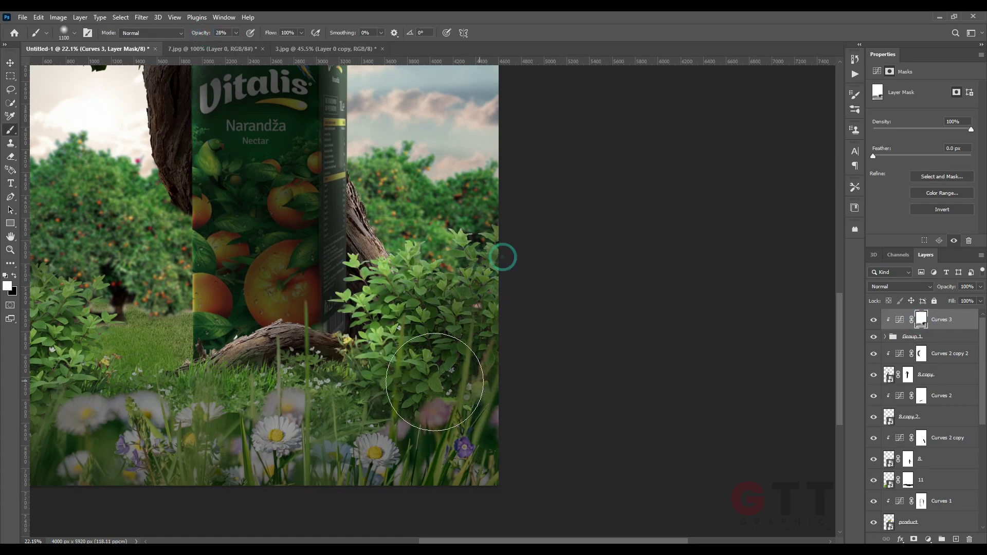
pyautogui.press('0')
pyautogui.moveTo(419, 315)
pyautogui.mouseDown()
pyautogui.moveTo(452, 278)
pyautogui.moveTo(401, 360)
pyautogui.mouseUp()
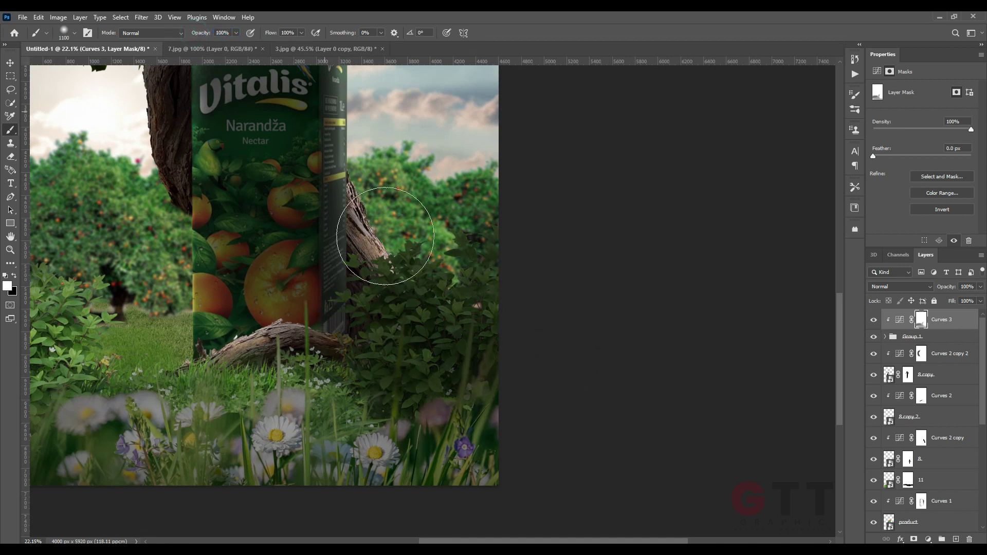
# Step: Reveal small highlights on the right shrub's upper leaf tips by painting the Curves 3 mask in black with a 150 px brush
pyautogui.scroll(2, 398, 237)
pyautogui.press('[')
pyautogui.press('[')
pyautogui.press('[')
pyautogui.press('[')
pyautogui.press('[')
pyautogui.press('[')
pyautogui.press('[')
pyautogui.press('[')
pyautogui.press('[')
pyautogui.press('[')
pyautogui.press('[')
pyautogui.press('[')
pyautogui.scroll(6, 481, 235)
pyautogui.moveTo(447, 224); pyautogui.dragTo(446, 243)
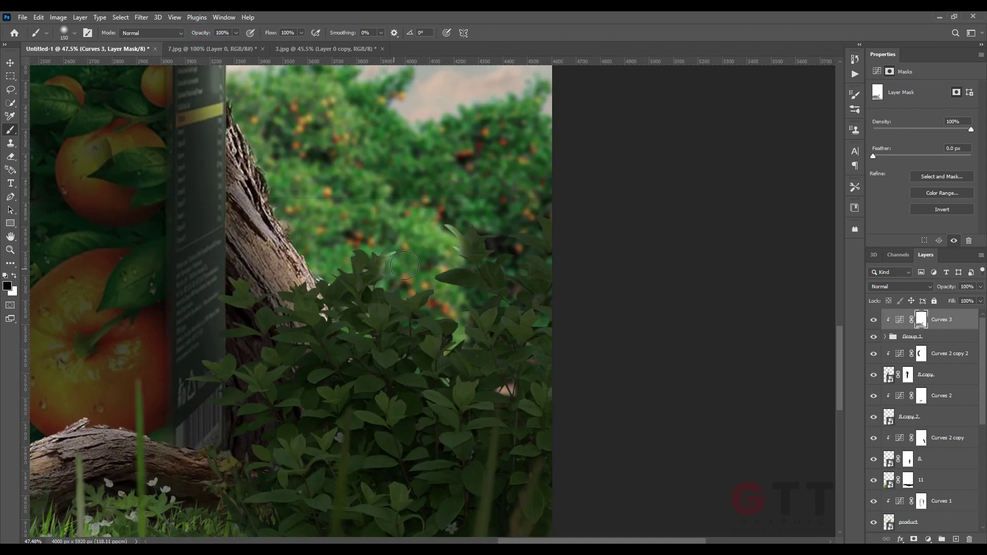
pyautogui.scroll(-4, 221, 299)
# Step: Softly adjust the shading of both shrubs on the Curves 3 mask using a 1200 px brush at 14% opacity, and save as File 2.psd
pyautogui.moveTo(201, 32); pyautogui.dragTo(146, 40)
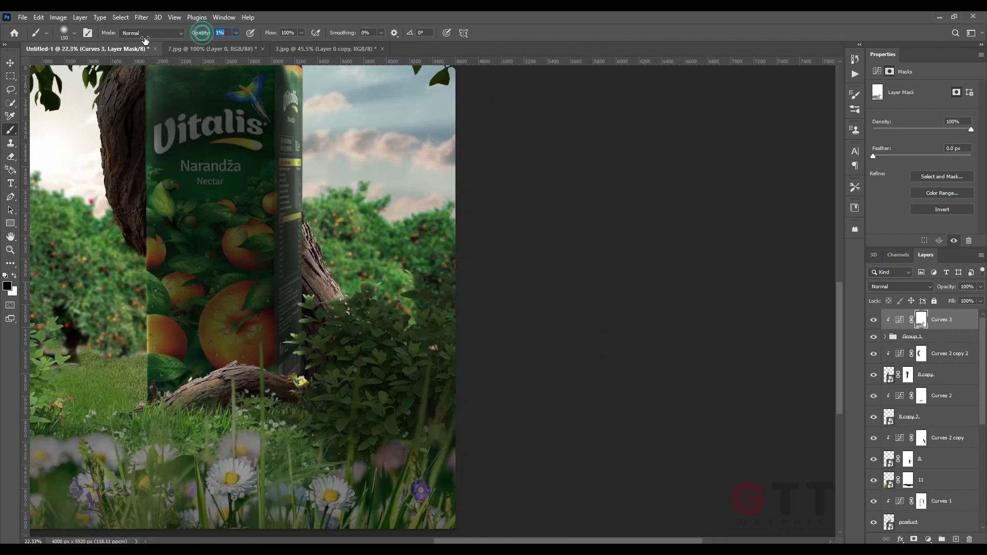
pyautogui.press(']')
pyautogui.press(']')
pyautogui.press(']')
pyautogui.press(']')
pyautogui.press(']')
pyautogui.press(']')
pyautogui.press(']')
pyautogui.press(']')
pyautogui.press(']')
pyautogui.press(']')
pyautogui.press(']')
pyautogui.press(']')
pyautogui.press('1')
pyautogui.press('4')
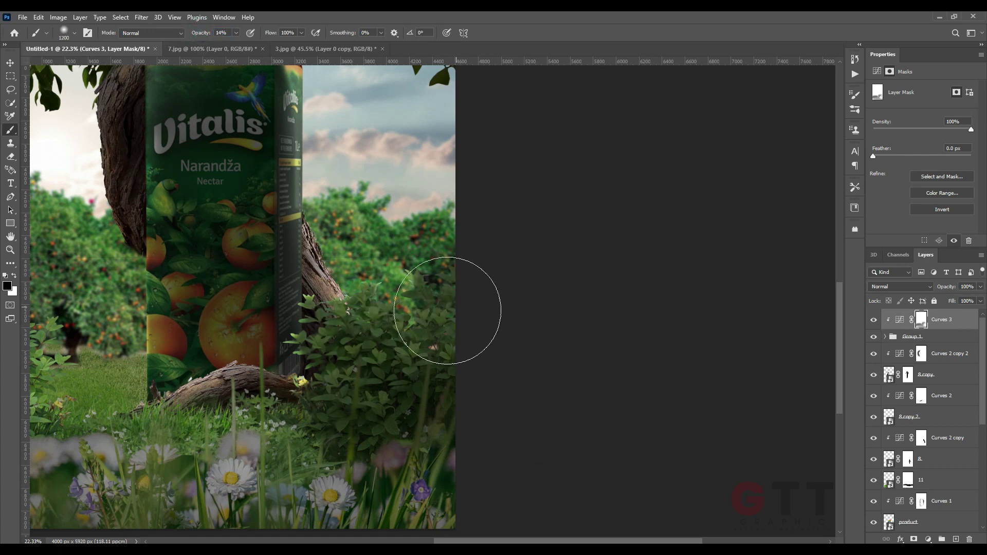
pyautogui.scroll(-2, 508, 362)
pyautogui.scroll(2, 371, 296)
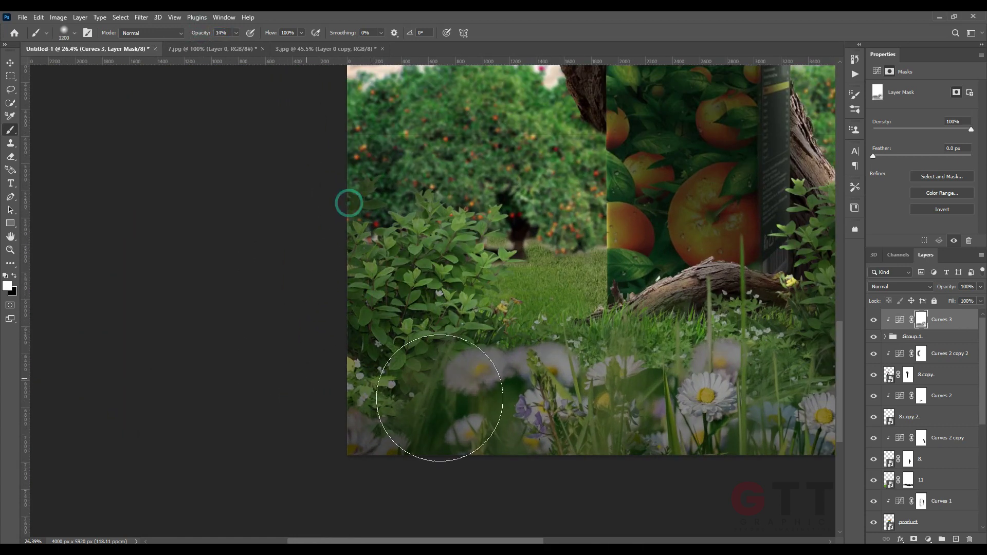
pyautogui.scroll(-4, 368, 335)
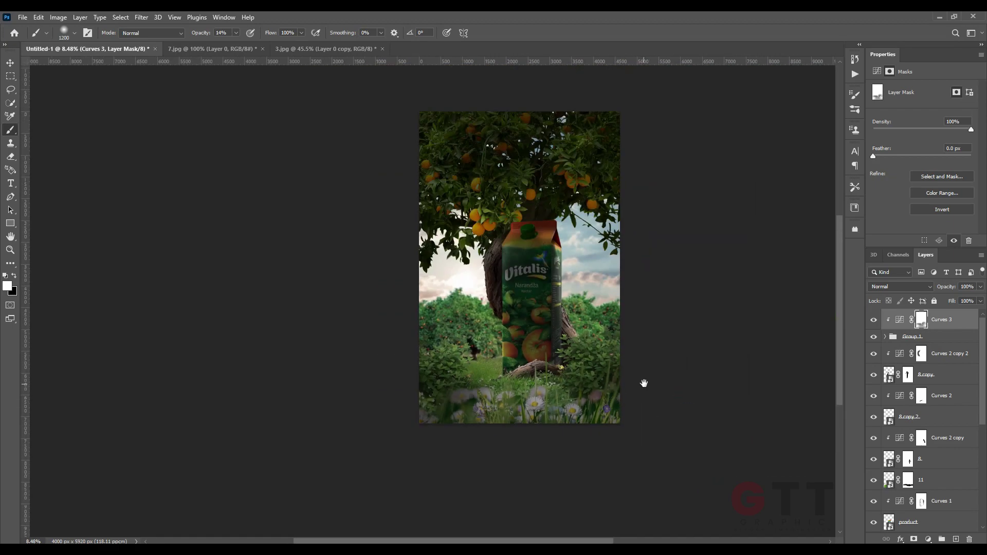
pyautogui.press('v')
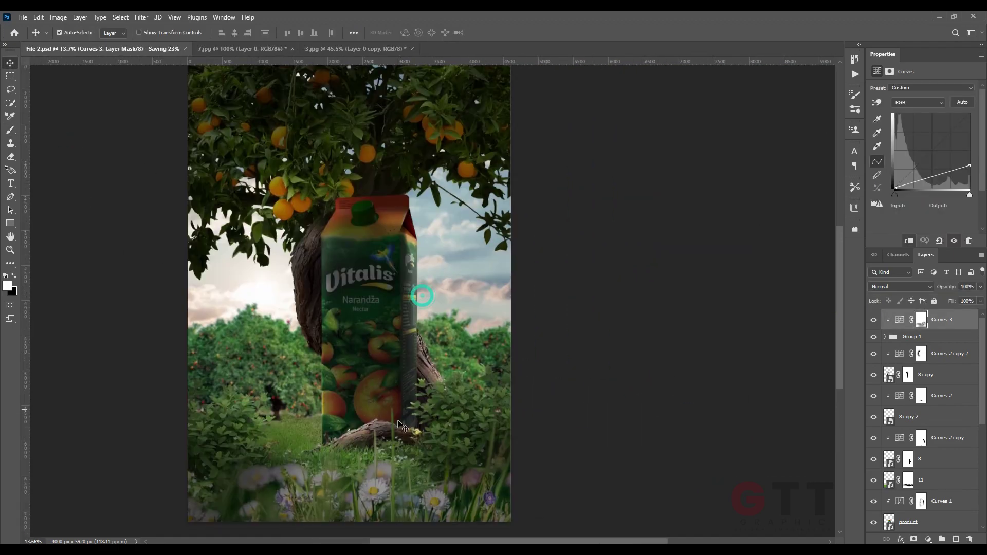
# Step: Place the butterfly image 14.png into the composition and scale it down over the carton
pyautogui.hotkey('alt', 'Tab')
pyautogui.click(661, 98)
pyautogui.moveTo(661, 98); pyautogui.dragTo(406, 323)
pyautogui.moveTo(515, 295); pyautogui.dragTo(402, 296)
pyautogui.moveTo(355, 308); pyautogui.dragTo(355, 338)
pyautogui.press('Return')
pyautogui.scroll(2, 390, 308)
# Step: Move the butterfly beside the carton's upper right edge, flip it horizontally, scale it to 16.83% and tilt it toward the carton
pyautogui.moveTo(353, 334); pyautogui.dragTo(476, 289)
pyautogui.hotkey('ctrl', 't')
pyautogui.rightClick(426, 282)
pyautogui.click(457, 468)
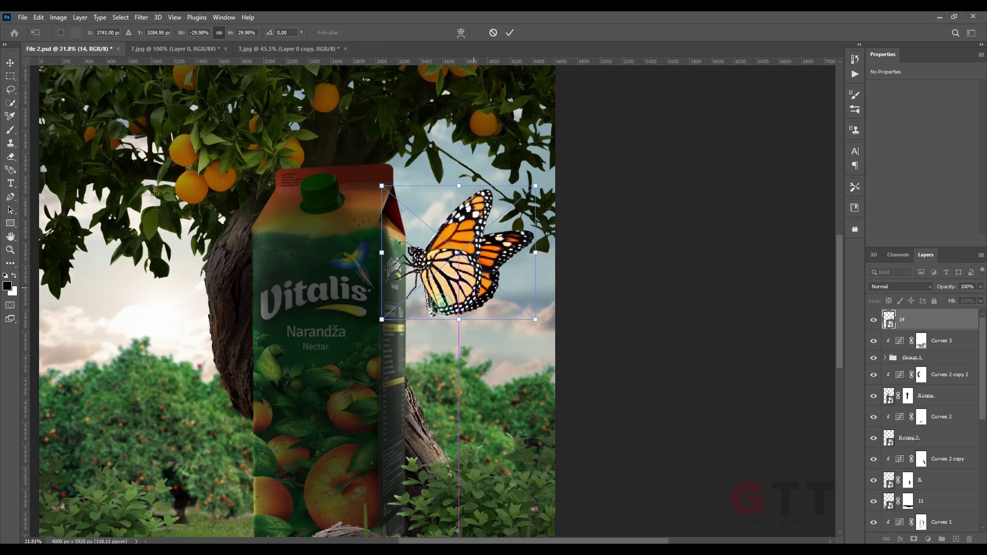
pyautogui.moveTo(469, 246); pyautogui.dragTo(465, 241)
pyautogui.scroll(3, 510, 250)
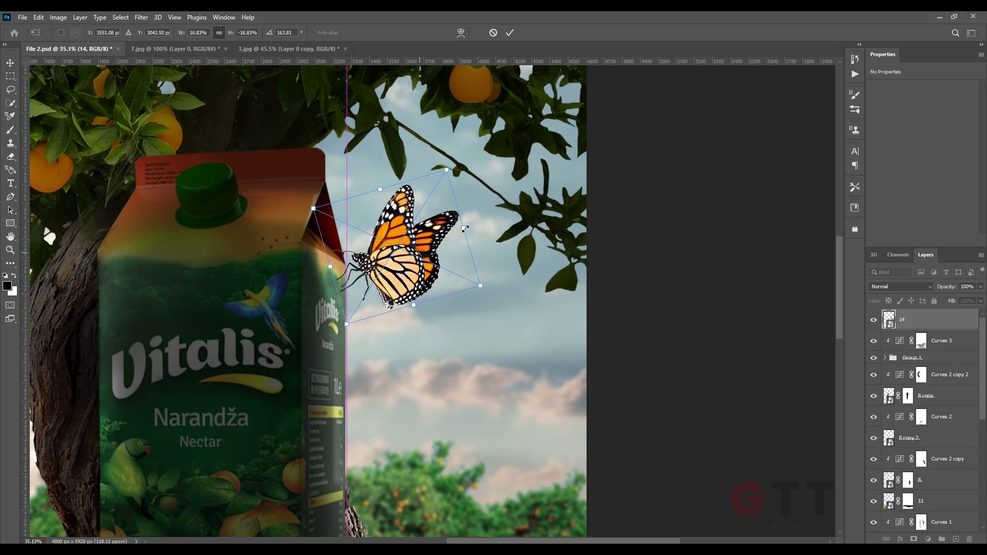
pyautogui.press('Return')
# Step: Add a Curves adjustment clipped to butterfly layer 14 and darken it with input 244 and output 57
pyautogui.scroll(3, 417, 256)
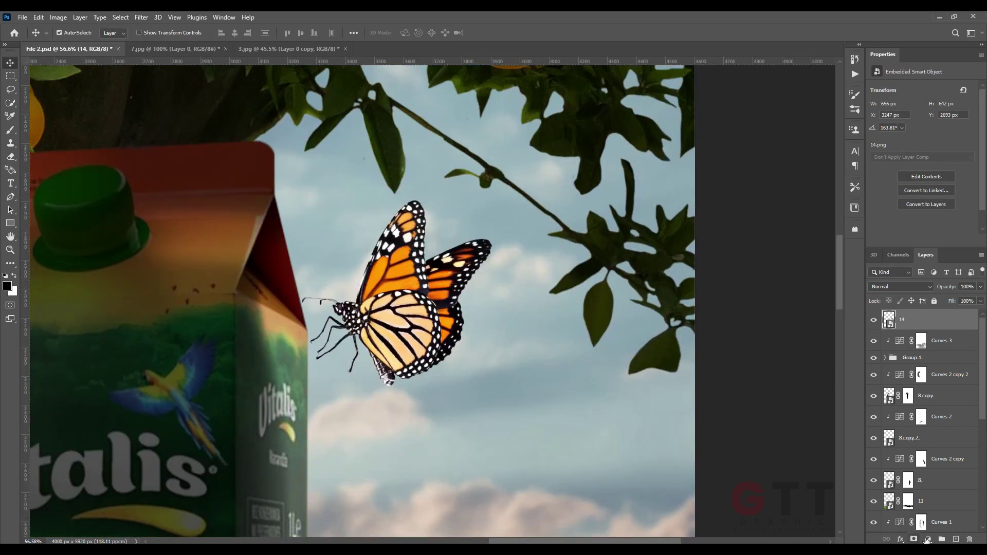
pyautogui.click(927, 539)
pyautogui.click(924, 406)
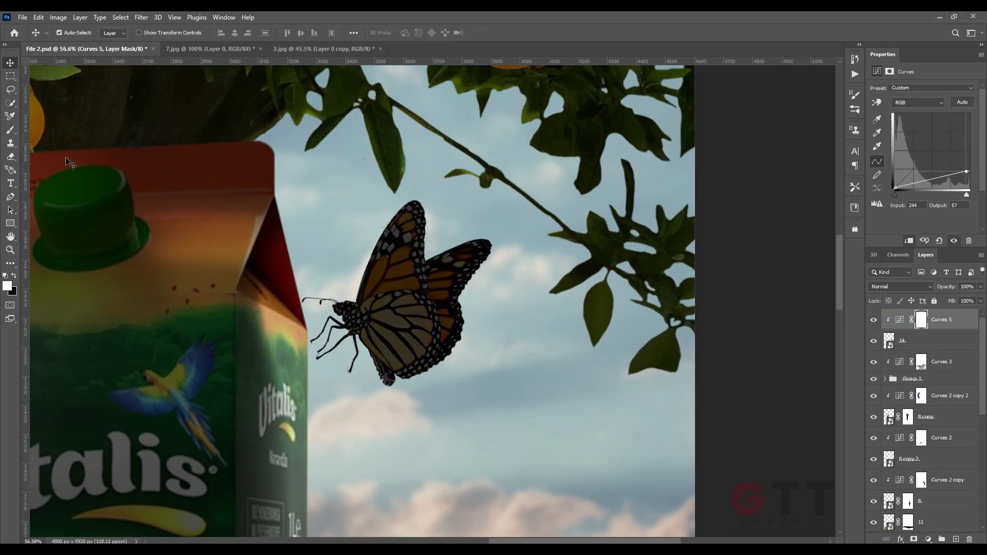
# Step: Paint rim highlights along the butterfly's wing edges, body and legs on the Curves 5 mask with a small black brush at 100% opacity
pyautogui.scroll(1, 360, 278)
pyautogui.scroll(1, 386, 237)
pyautogui.moveTo(197, 33); pyautogui.dragTo(526, 52)
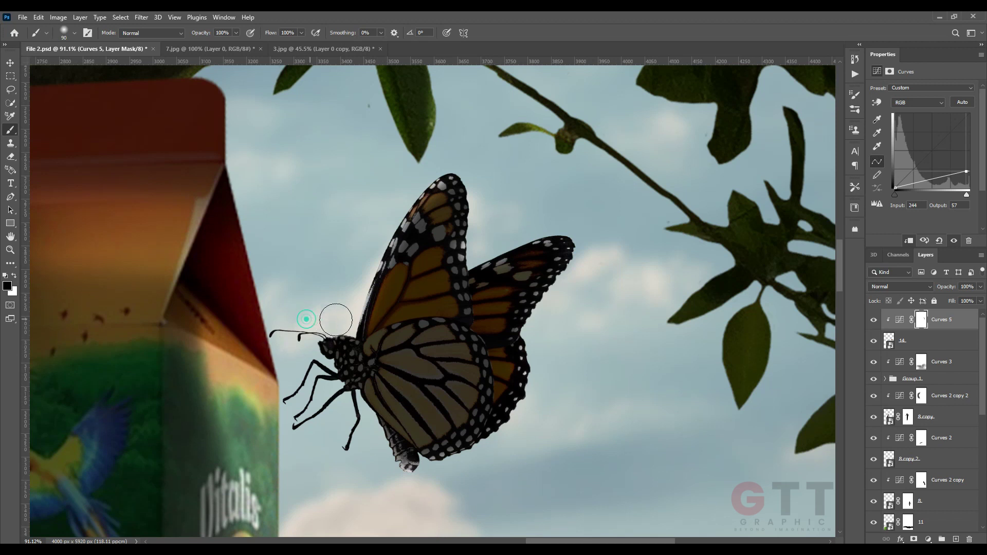
pyautogui.scroll(2, 336, 319)
pyautogui.scroll(2, 349, 400)
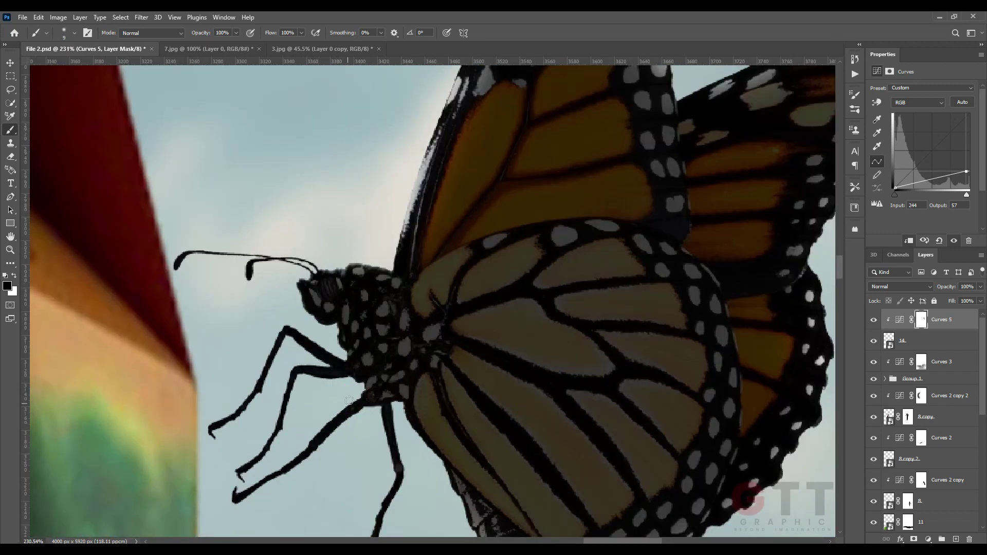
pyautogui.moveTo(453, 473); pyautogui.dragTo(418, 422)
pyautogui.moveTo(464, 489); pyautogui.dragTo(402, 335)
pyautogui.moveTo(389, 318); pyautogui.dragTo(417, 397)
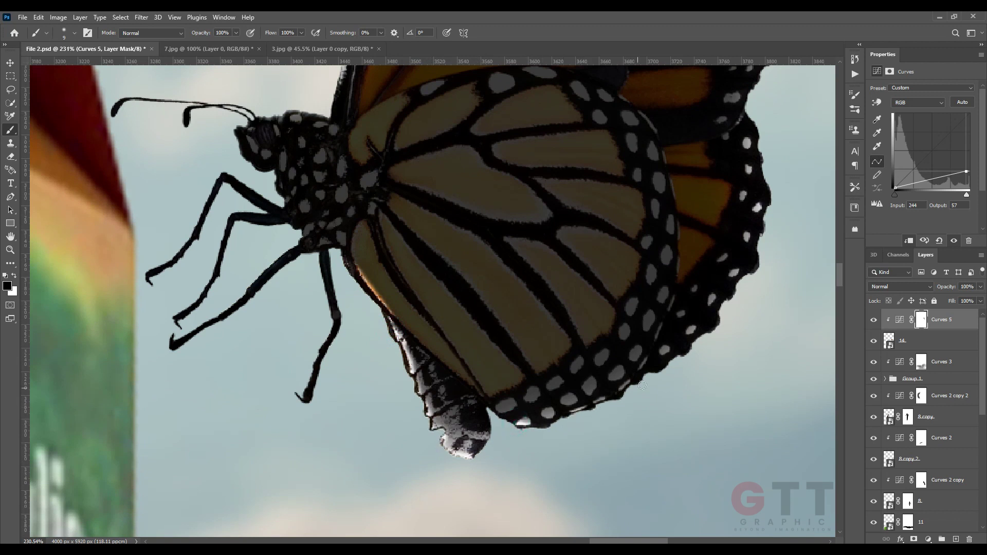
pyautogui.moveTo(719, 144); pyautogui.dragTo(558, 363)
pyautogui.moveTo(741, 211); pyautogui.dragTo(689, 323)
pyautogui.press(']')
pyautogui.press(']')
pyautogui.moveTo(437, 128); pyautogui.dragTo(469, 199)
pyautogui.moveTo(423, 149)
pyautogui.mouseDown()
pyautogui.moveTo(390, 99)
pyautogui.moveTo(420, 335)
pyautogui.mouseUp()
pyautogui.moveTo(344, 134)
pyautogui.mouseDown()
pyautogui.moveTo(324, 152)
pyautogui.moveTo(209, 355)
pyautogui.mouseUp()
# Step: Gently brighten the butterfly's wings on the Curves 5 mask using a 175 px black brush at reduced opacity, ending at 13%
pyautogui.scroll(-5, 294, 302)
pyautogui.press(']')
pyautogui.press(']')
pyautogui.press(']')
pyautogui.press(']')
pyautogui.press(']')
pyautogui.press(']')
pyautogui.press(']')
pyautogui.press(']')
pyautogui.press(']')
pyautogui.press(']')
pyautogui.press(']')
pyautogui.moveTo(307, 284); pyautogui.dragTo(406, 166)
pyautogui.moveTo(200, 33); pyautogui.dragTo(194, 33)
pyautogui.moveTo(396, 244); pyautogui.dragTo(414, 262)
pyautogui.moveTo(463, 217); pyautogui.dragTo(437, 287)
pyautogui.moveTo(201, 33); pyautogui.dragTo(195, 33)
pyautogui.moveTo(371, 240)
pyautogui.mouseDown()
pyautogui.moveTo(359, 291)
pyautogui.moveTo(329, 309)
pyautogui.mouseUp()
pyautogui.moveTo(317, 319); pyautogui.dragTo(442, 304)
pyautogui.moveTo(199, 35); pyautogui.dragTo(203, 34)
pyautogui.click(435, 174)
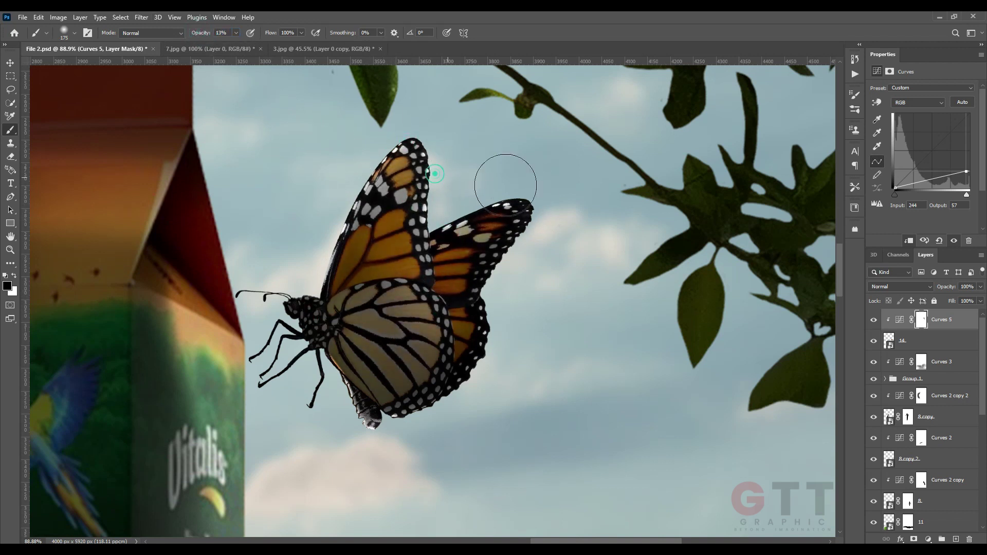
pyautogui.hotkey('ctrl', '0')
pyautogui.press('v')
pyautogui.click(100, 112)
pyautogui.moveTo(195, 282); pyautogui.dragTo(195, 275)
# Step: Place the butterfly image 13.png, scale it down and move it over the grass at the carton's base
pyautogui.hotkey('alt', 'Tab')
pyautogui.click(367, 281)
pyautogui.moveTo(619, 95); pyautogui.dragTo(379, 408)
pyautogui.moveTo(508, 302); pyautogui.dragTo(365, 307)
pyautogui.moveTo(345, 308); pyautogui.dragTo(317, 434)
pyautogui.moveTo(294, 442); pyautogui.dragTo(287, 357)
pyautogui.moveTo(287, 360); pyautogui.dragTo(399, 458)
# Step: Flip butterfly 13 horizontally and position it at 26.39% scale above the daisies in front of the log
pyautogui.scroll(8, 399, 458)
pyautogui.rightClick(376, 447)
pyautogui.click(403, 428)
pyautogui.moveTo(447, 426); pyautogui.dragTo(500, 417)
pyautogui.moveTo(448, 460); pyautogui.dragTo(448, 425)
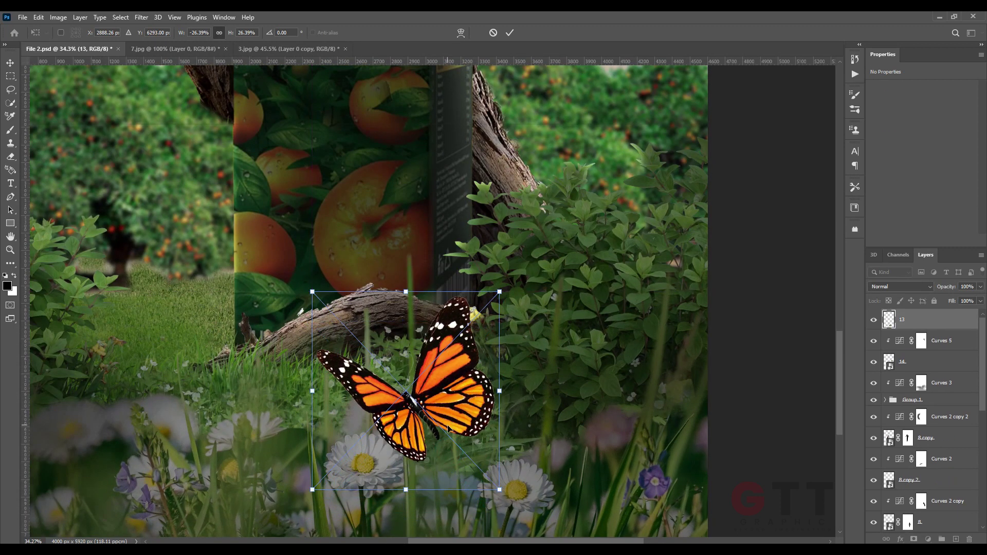
pyautogui.press('Return')
# Step: Add a Curves adjustment clipped to butterfly layer 13 and lower its white point to output 94
pyautogui.click(927, 539)
pyautogui.click(921, 429)
pyautogui.moveTo(969, 115); pyautogui.dragTo(969, 161)
# Step: Brighten the upper wing edges of butterfly 13 by painting the Curves 6 mask in black with a 175 px brush
pyautogui.press('b')
pyautogui.scroll(5, 296, 319)
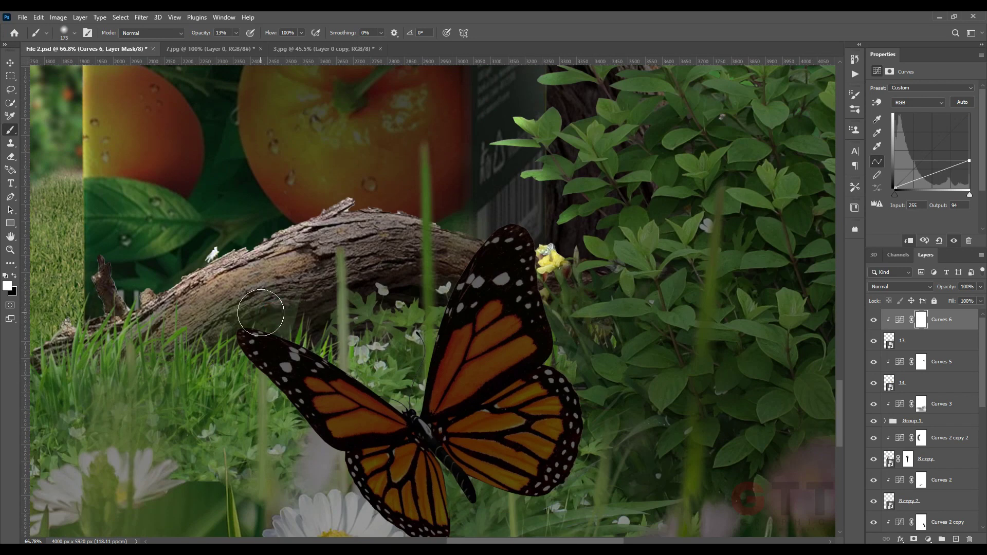
pyautogui.moveTo(377, 370); pyautogui.dragTo(525, 217)
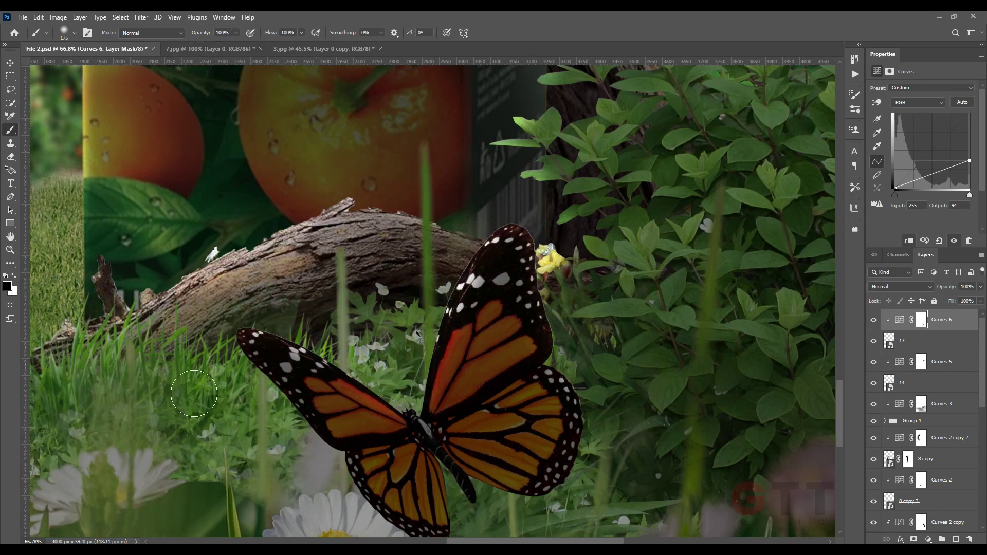
pyautogui.scroll(-5, 297, 451)
pyautogui.moveTo(360, 378); pyautogui.dragTo(408, 393)
pyautogui.scroll(-4, 404, 393)
# Step: Apply a Gaussian Blur with a radius of 13.9 pixels to butterfly layer 13
pyautogui.press('v')
pyautogui.click(155, 17)
pyautogui.click(892, 341)
pyautogui.click(142, 17)
pyautogui.moveTo(154, 145)
pyautogui.click(286, 187)
pyautogui.moveTo(650, 330); pyautogui.dragTo(651, 330)
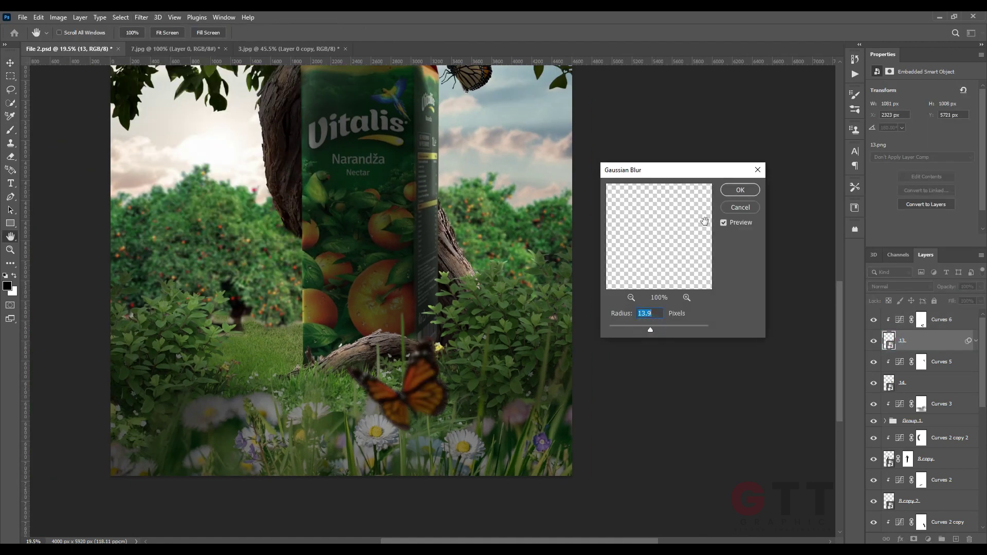
pyautogui.click(739, 190)
# Step: Duplicate butterfly 13 with its Curves 6 adjustment, then enlarge, rotate and position the copy partly beyond the canvas's lower left edge
pyautogui.keyDown('shift'); pyautogui.click(943, 324); pyautogui.keyUp('shift')
pyautogui.moveTo(418, 396); pyautogui.dragTo(220, 395)
pyautogui.hotkey('ctrl', 't')
pyautogui.moveTo(278, 310); pyautogui.dragTo(307, 282)
pyautogui.moveTo(319, 272); pyautogui.dragTo(360, 402)
pyautogui.moveTo(226, 403); pyautogui.dragTo(168, 394)
pyautogui.moveTo(293, 391); pyautogui.dragTo(277, 390)
pyautogui.moveTo(164, 381)
pyautogui.mouseDown()
pyautogui.moveTo(144, 382)
pyautogui.moveTo(162, 387)
pyautogui.mouseUp()
pyautogui.press('Return')
# Step: Scale down the original butterfly 13 together with its Curves 6 adjustment above the daisies
pyautogui.hotkey('ctrl', 't')
pyautogui.moveTo(482, 385); pyautogui.dragTo(404, 340)
pyautogui.press('Return')
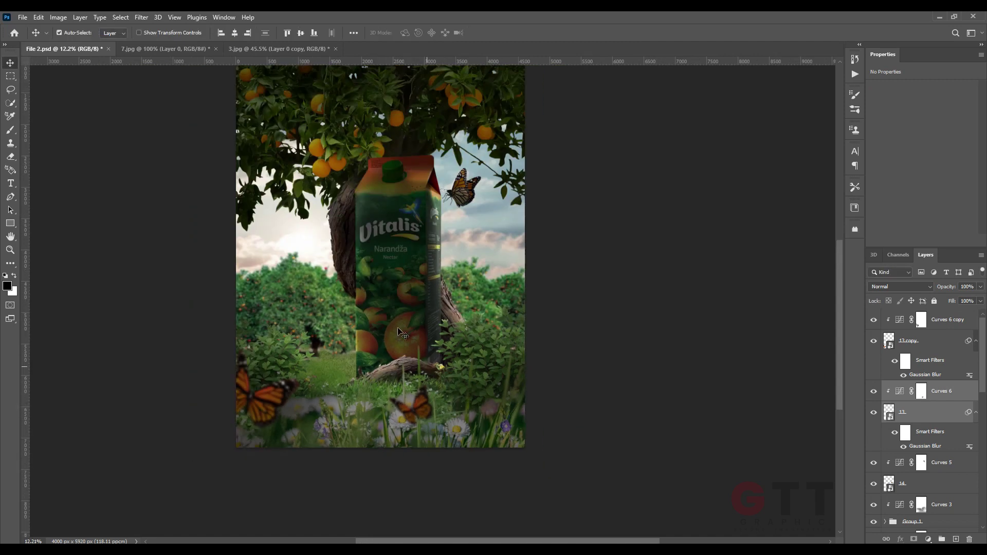
# Step: Place the light image into the composition directly above the Curves 3 adjustment layer
pyautogui.scroll(3, 379, 301)
pyautogui.moveTo(369, 293)
pyautogui.mouseDown()
pyautogui.moveTo(373, 315)
pyautogui.moveTo(369, 287)
pyautogui.mouseUp()
pyautogui.scroll(-4, 906, 419)
pyautogui.click(714, 308)
pyautogui.scroll(-1, 884, 391)
pyautogui.click(874, 399)
pyautogui.click(876, 400)
pyautogui.scroll(-1, 925, 391)
pyautogui.scroll(1, 925, 391)
pyautogui.click(944, 395)
pyautogui.hotkey('alt', 'Tab')
pyautogui.moveTo(951, 92); pyautogui.dragTo(464, 282)
pyautogui.press('Return')
# Step: Set the light layer's blend mode to Screen and move its glow toward the tree trunk
pyautogui.click(899, 286)
pyautogui.click(884, 366)
pyautogui.moveTo(327, 260); pyautogui.dragTo(303, 241)
pyautogui.rightClick(303, 240)
pyautogui.press('Escape')
# Step: Flip the light layer horizontally, resize it to about 6606 × 4400 px and position its glow beside the trunk's left edge
pyautogui.hotkey('ctrl', 't')
pyautogui.rightClick(321, 249)
pyautogui.click(367, 438)
pyautogui.moveTo(456, 255); pyautogui.dragTo(591, 260)
pyautogui.press('Return')
pyautogui.moveTo(320, 255); pyautogui.dragTo(313, 218)
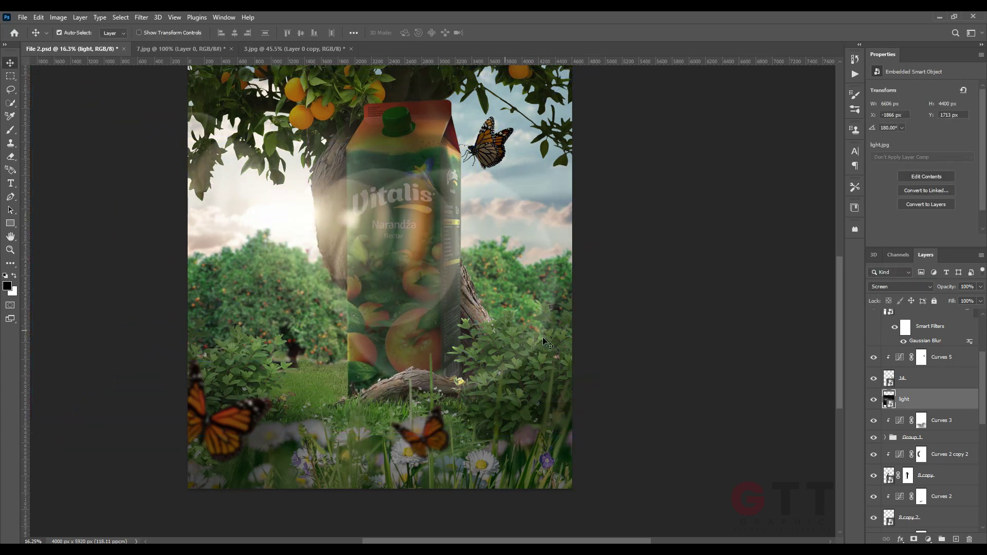
# Step: Add a layer mask to the light layer and paint it black to clear the flare from the juice carton
pyautogui.click(913, 540)
pyautogui.press('b')
pyautogui.moveTo(523, 256)
pyautogui.mouseDown()
pyautogui.moveTo(419, 258)
pyautogui.moveTo(366, 202)
pyautogui.moveTo(389, 265)
pyautogui.moveTo(456, 315)
pyautogui.moveTo(515, 298)
pyautogui.moveTo(456, 206)
pyautogui.moveTo(506, 304)
pyautogui.mouseUp()
pyautogui.scroll(-1, 453, 293)
pyautogui.moveTo(441, 237); pyautogui.dragTo(429, 292)
pyautogui.click(8, 63)
pyautogui.click(66, 154)
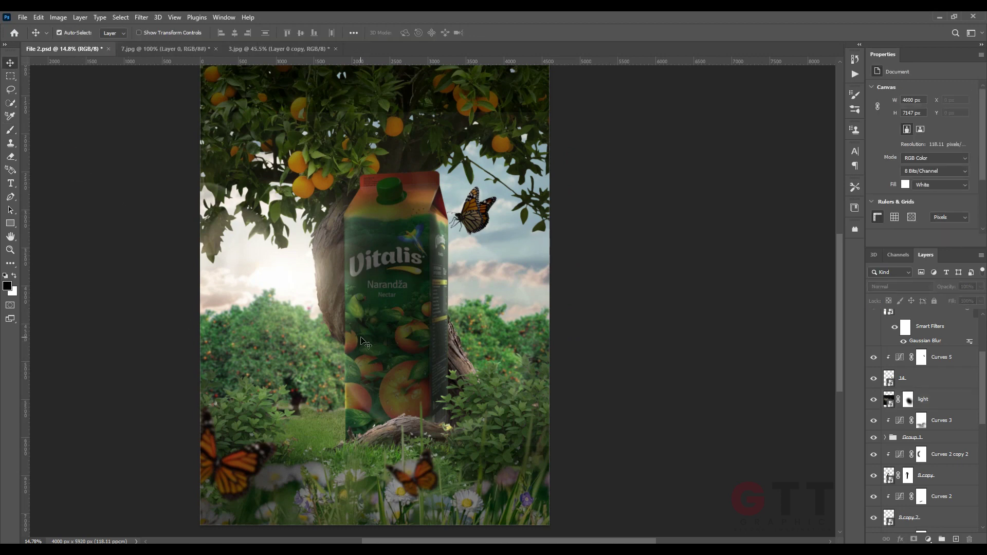
# Step: Open 16.png and copy its orange-and-black butterfly into the composition, placing it to the right of the carton
pyautogui.moveTo(350, 337); pyautogui.dragTo(359, 324)
pyautogui.hotkey('alt', 'Tab')
pyautogui.click(677, 88)
pyautogui.moveTo(734, 89); pyautogui.dragTo(695, 87)
pyautogui.rightClick(10, 76)
pyautogui.click(71, 77)
pyautogui.scroll(2, 333, 237)
pyautogui.moveTo(339, 344); pyautogui.dragTo(440, 419)
pyautogui.moveTo(393, 383); pyautogui.dragTo(517, 335)
pyautogui.hotkey('ctrl', 'v')
pyautogui.hotkey('ctrl', 't')
pyautogui.scroll(3, 499, 378)
pyautogui.press('Return')
# Step: Copy the large red butterfly from 16.png into the composition and transform it above the left shrub
pyautogui.click(415, 49)
pyautogui.scroll(-1, 522, 375)
pyautogui.moveTo(512, 398); pyautogui.dragTo(571, 485)
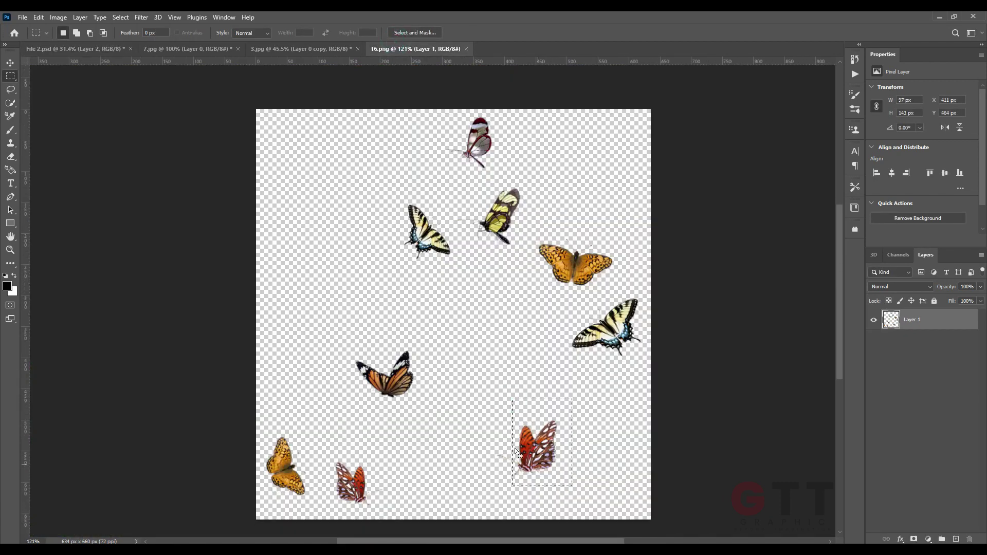
pyautogui.hotkey('ctrl', 'c')
pyautogui.hotkey('ctrl', 'Tab')
pyautogui.hotkey('ctrl', 'v')
pyautogui.hotkey('ctrl', 't')
pyautogui.moveTo(214, 399); pyautogui.dragTo(238, 401)
pyautogui.press('Return')
# Step: Copy the yellow-and-black butterfly from 16.png into the composition, left of the carton, and scale it to about 151%
pyautogui.press('m')
pyautogui.click(407, 50)
pyautogui.scroll(-1, 509, 282)
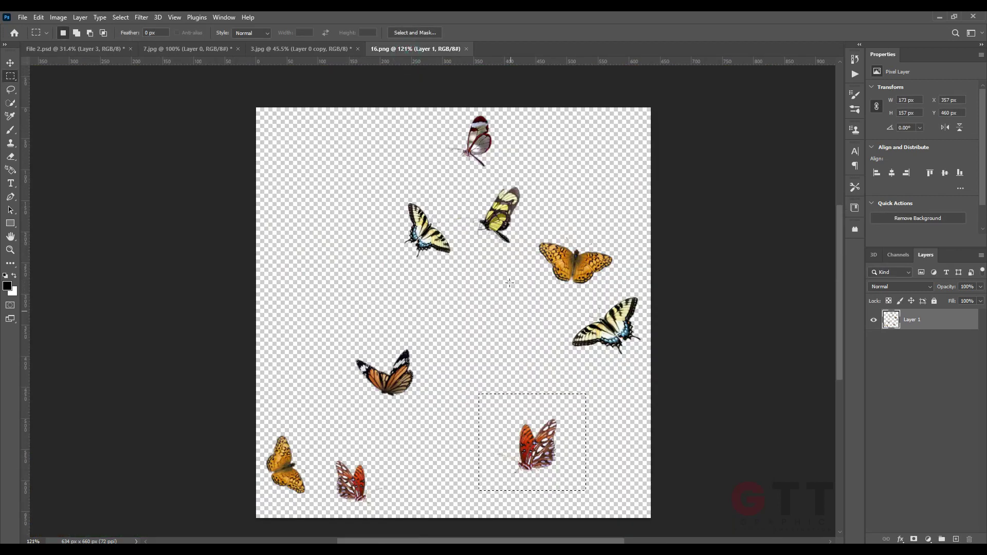
pyautogui.moveTo(504, 215); pyautogui.dragTo(281, 356)
pyautogui.press('v')
pyautogui.scroll(4, 244, 354)
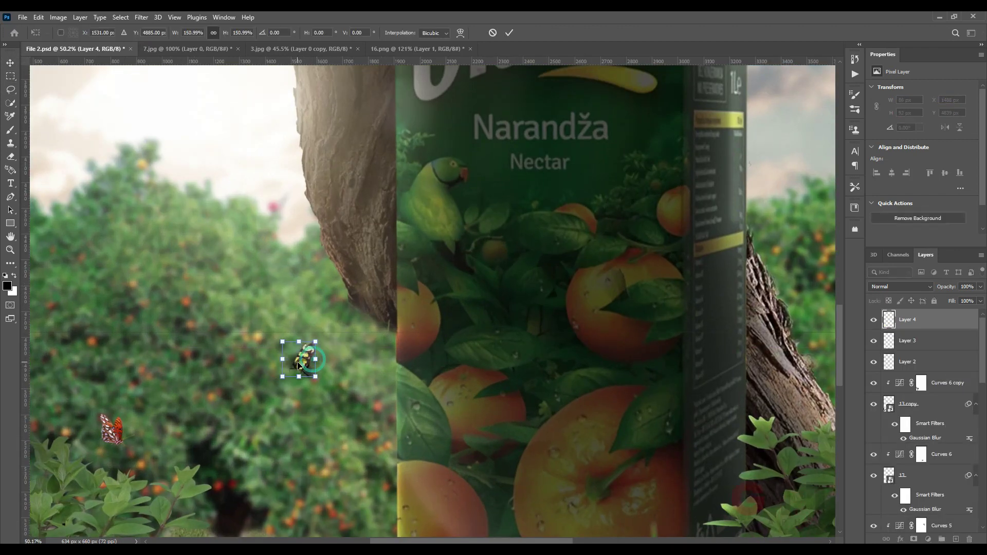
pyautogui.scroll(-2, 324, 362)
# Step: Duplicate the small orange-and-black butterfly, then flip and transform the copy closer to the carton's right side
pyautogui.moveTo(670, 351); pyautogui.dragTo(521, 261)
pyautogui.hotkey('ctrl', 't')
pyautogui.rightClick(581, 229)
pyautogui.click(599, 430)
pyautogui.moveTo(540, 241); pyautogui.dragTo(502, 264)
pyautogui.press('Return')
# Step: Duplicate the small red butterfly and place the copy over the grass at the lower left of the carton
pyautogui.moveTo(131, 388); pyautogui.dragTo(280, 334)
pyautogui.moveTo(272, 342); pyautogui.dragTo(353, 382)
pyautogui.scroll(5, 364, 476)
pyautogui.scroll(-5, 353, 383)
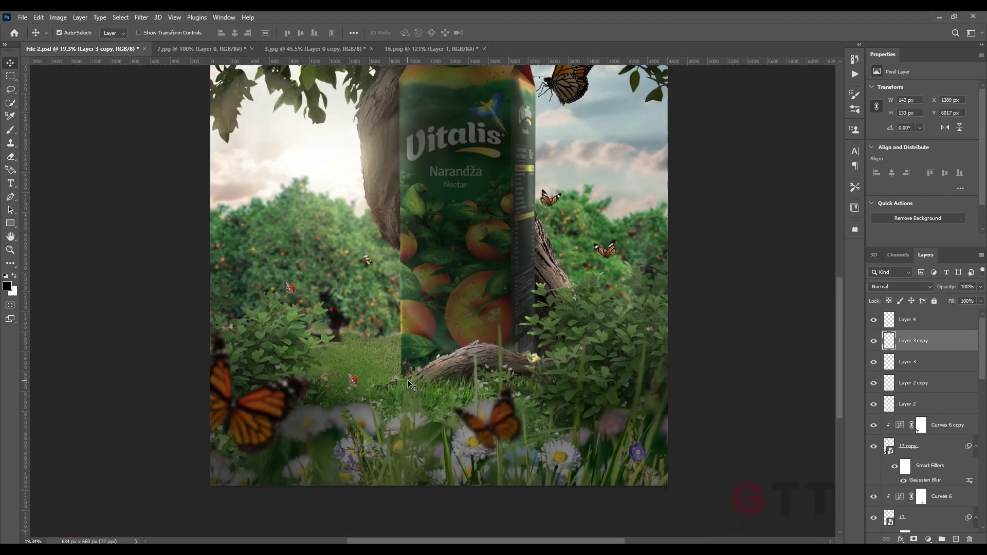
pyautogui.scroll(-2, 463, 330)
pyautogui.scroll(1, 478, 331)
# Step: Group all the small butterfly layers, from Layer 2 through Layer 4
pyautogui.click(949, 401)
pyautogui.keyDown('shift'); pyautogui.click(937, 321); pyautogui.keyUp('shift')
pyautogui.hotkey('ctrl', 'g')
# Step: Darken the butterfly group with a clipped Curves adjustment, lowering the highlight point at input 255 to output 175
pyautogui.click(927, 539)
pyautogui.click(936, 406)
pyautogui.click(937, 405)
pyautogui.keyDown('alt'); pyautogui.click(895, 329); pyautogui.keyUp('alt')
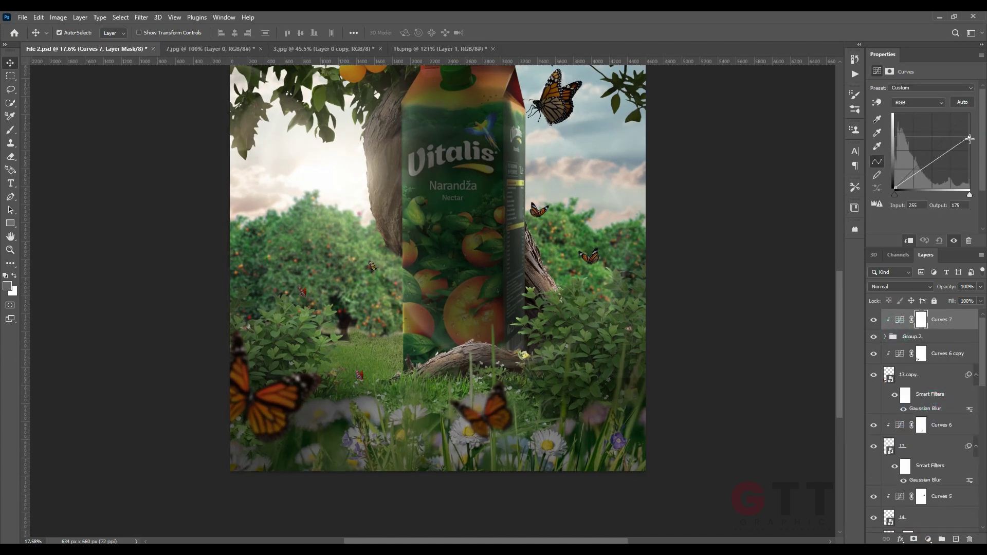
pyautogui.click(171, 194)
# Step: Place the squirrel image 17.png, scale it to about 1212 × 469 px and set it on the root before the carton
pyautogui.hotkey('alt', 'Tab')
pyautogui.click(568, 286)
pyautogui.moveTo(789, 93); pyautogui.dragTo(417, 374)
pyautogui.scroll(7, 463, 289)
pyautogui.hscroll(1, 442, 253)
pyautogui.moveTo(421, 269); pyautogui.dragTo(496, 300)
pyautogui.moveTo(452, 258); pyautogui.dragTo(486, 380)
pyautogui.press('Return')
pyautogui.scroll(3, 455, 397)
pyautogui.scroll(1, 455, 396)
pyautogui.moveTo(408, 374); pyautogui.dragTo(394, 379)
pyautogui.scroll(-6, 416, 380)
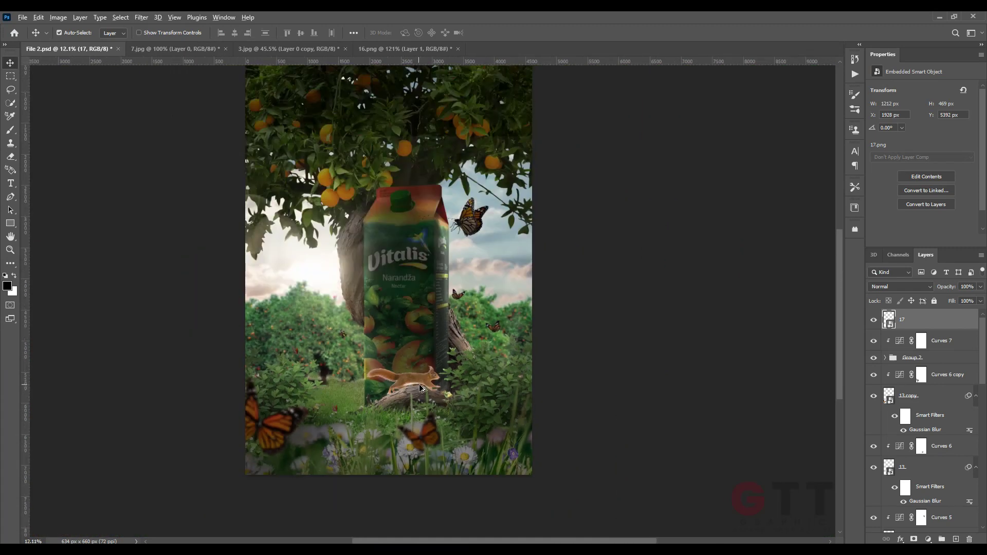
# Step: Darken the squirrel with a clipped Curves adjustment, setting the highlight point to input 248 and output 76
pyautogui.scroll(5, 415, 380)
pyautogui.click(910, 539)
pyautogui.click(928, 539)
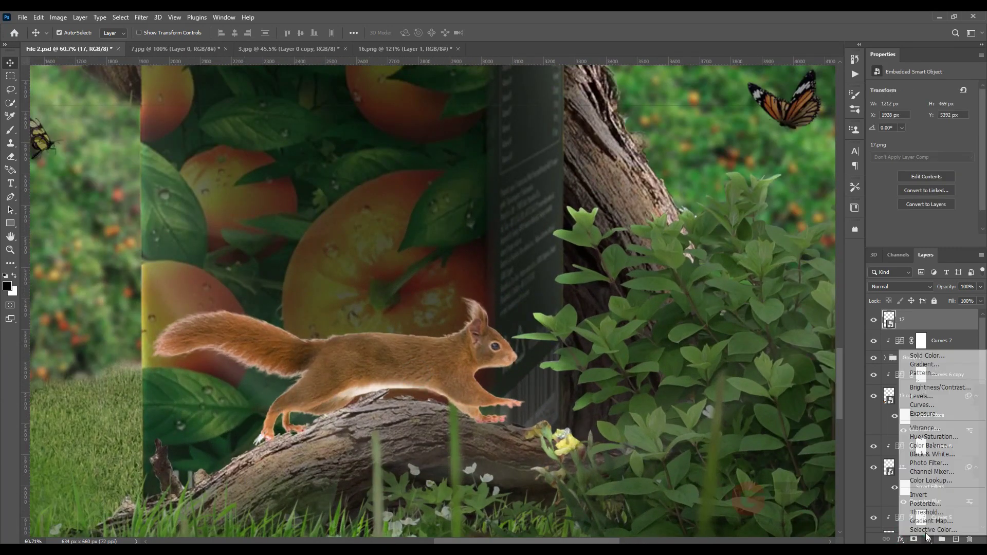
pyautogui.click(920, 403)
pyautogui.moveTo(969, 131); pyautogui.dragTo(968, 168)
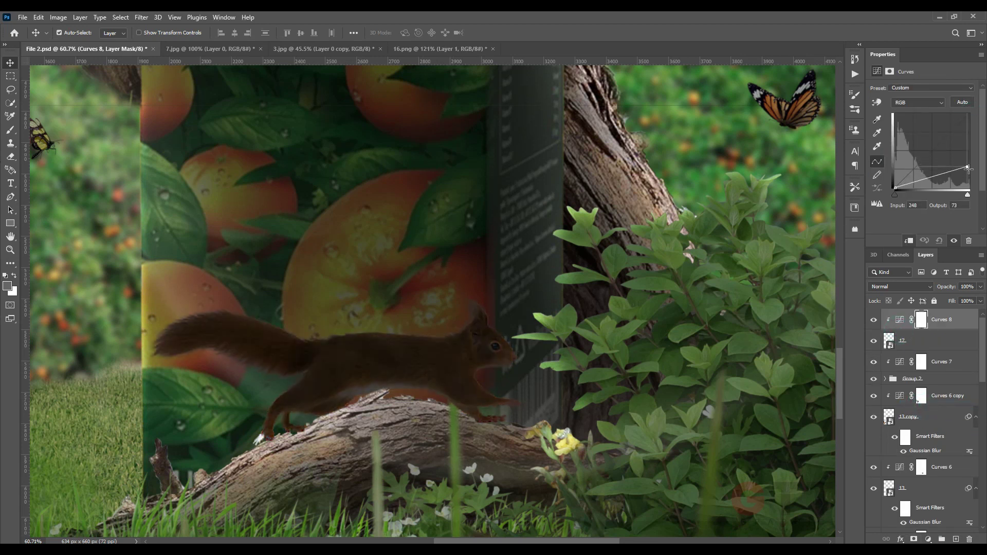
# Step: Paint the Curves 8 mask with a 150 px brush at 14 to 17% opacity to bring back light on the squirrel
pyautogui.click(10, 130)
pyautogui.scroll(1, 352, 355)
pyautogui.press('[')
pyautogui.press('[')
pyautogui.press('[')
pyautogui.press('[')
pyautogui.press('[')
pyautogui.press('[')
pyautogui.press('[')
pyautogui.press('[')
pyautogui.press('[')
pyautogui.press('[')
pyautogui.press('[')
pyautogui.press('[')
pyautogui.press('[')
pyautogui.press('[')
pyautogui.press('[')
pyautogui.press('[')
pyautogui.press('[')
pyautogui.press('[')
pyautogui.press('[')
pyautogui.press('[')
pyautogui.scroll(3, 257, 340)
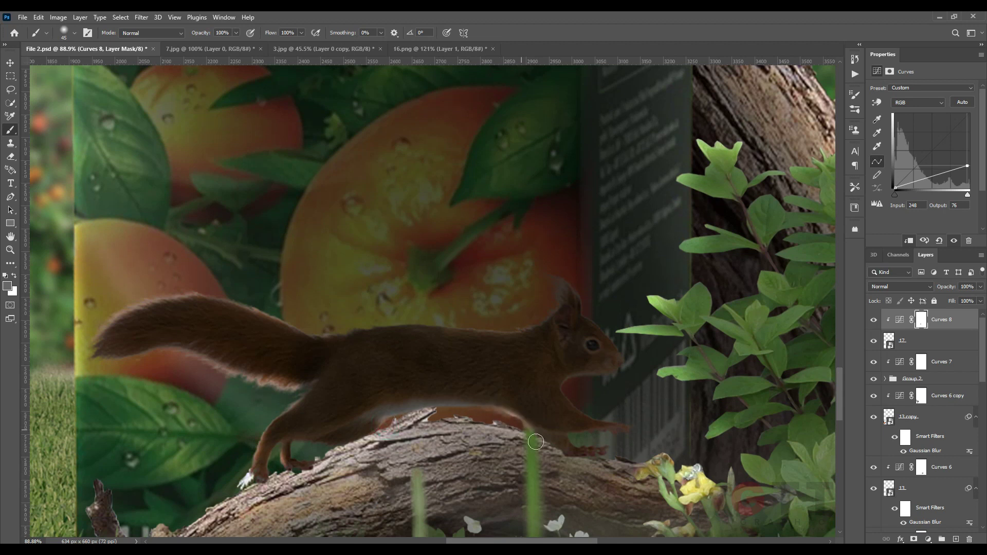
pyautogui.moveTo(316, 331); pyautogui.dragTo(193, 302)
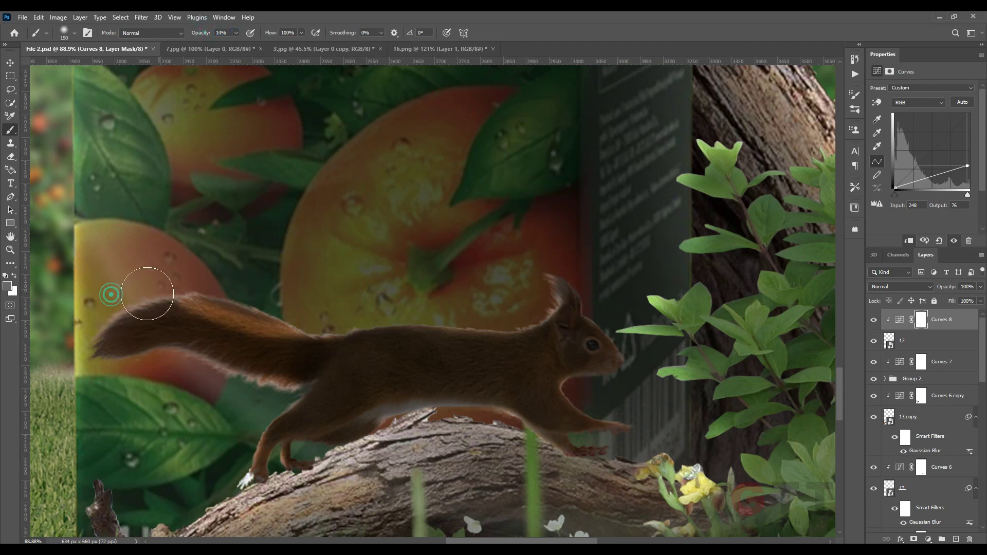
pyautogui.moveTo(218, 324); pyautogui.dragTo(259, 323)
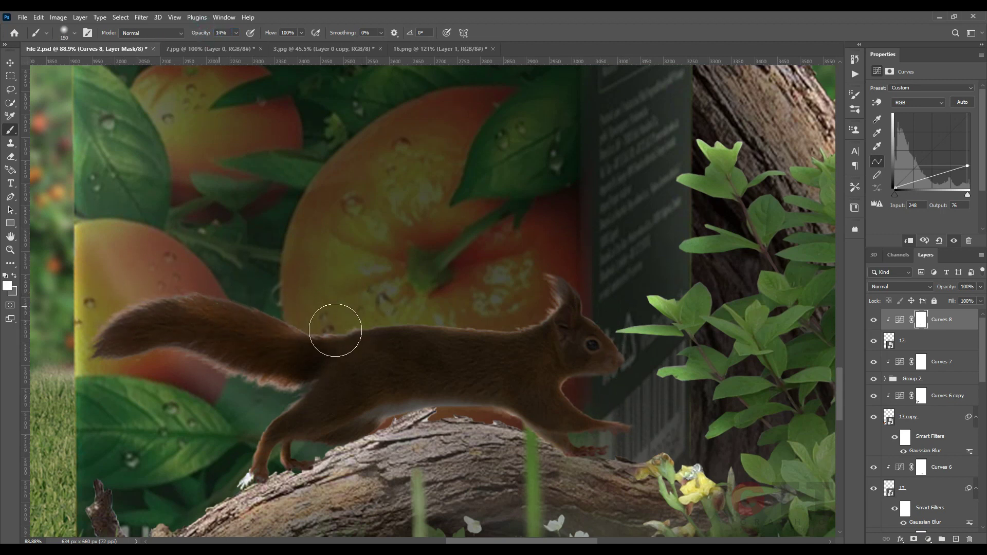
pyautogui.moveTo(197, 33); pyautogui.dragTo(200, 33)
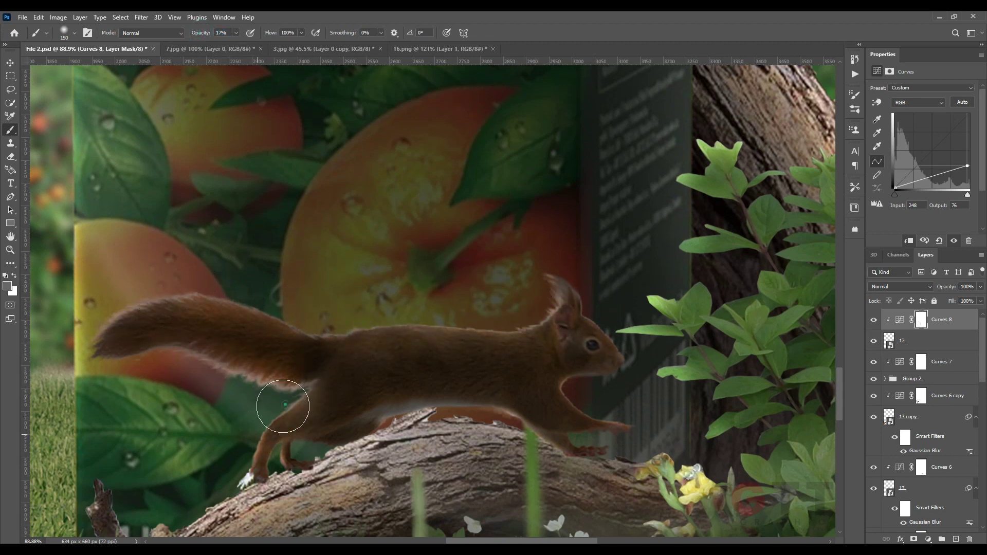
pyautogui.scroll(-5, 577, 400)
pyautogui.scroll(-2, 577, 400)
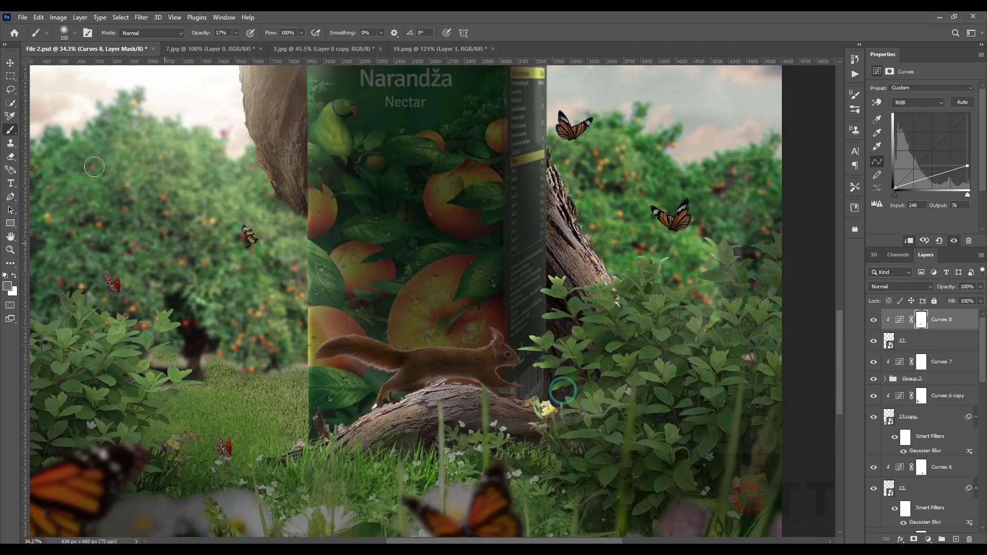
# Step: Create a layer beneath the squirrel and paint soft black contact shadows under its hind and front paws
pyautogui.scroll(5, 470, 357)
pyautogui.click(934, 342)
pyautogui.keyDown('ctrl'); pyautogui.click(956, 539); pyautogui.keyUp('ctrl')
pyautogui.click(68, 32)
pyautogui.click(86, 130)
pyautogui.click(422, 21)
pyautogui.scroll(6, 344, 414)
pyautogui.click(360, 380)
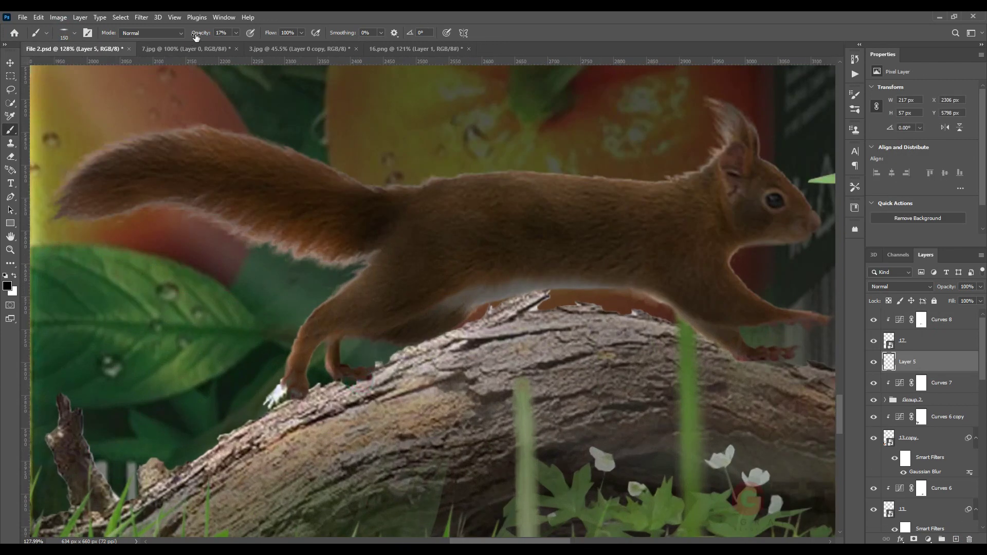
pyautogui.moveTo(361, 373); pyautogui.dragTo(309, 393)
pyautogui.scroll(-2, 405, 392)
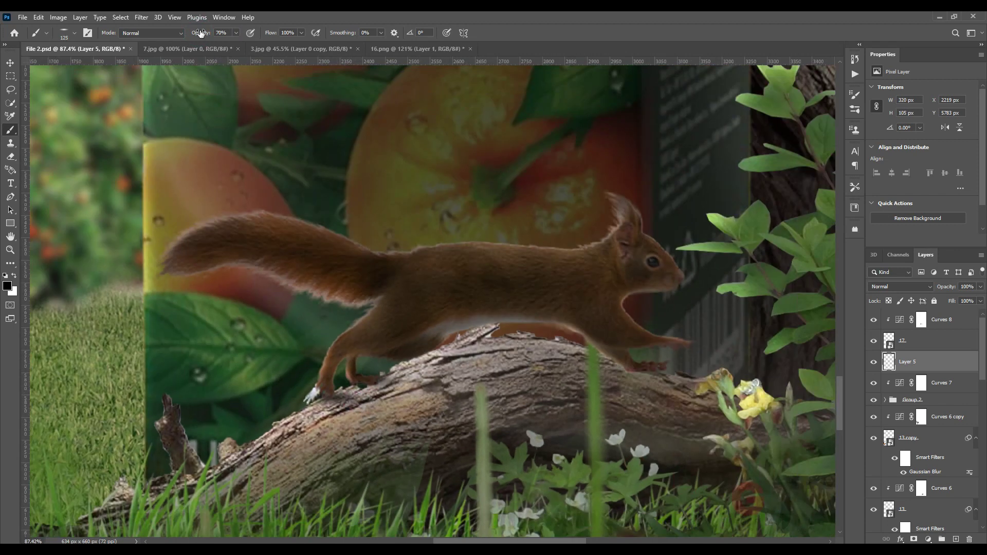
pyautogui.moveTo(642, 371); pyautogui.dragTo(653, 371)
pyautogui.scroll(-2, 565, 375)
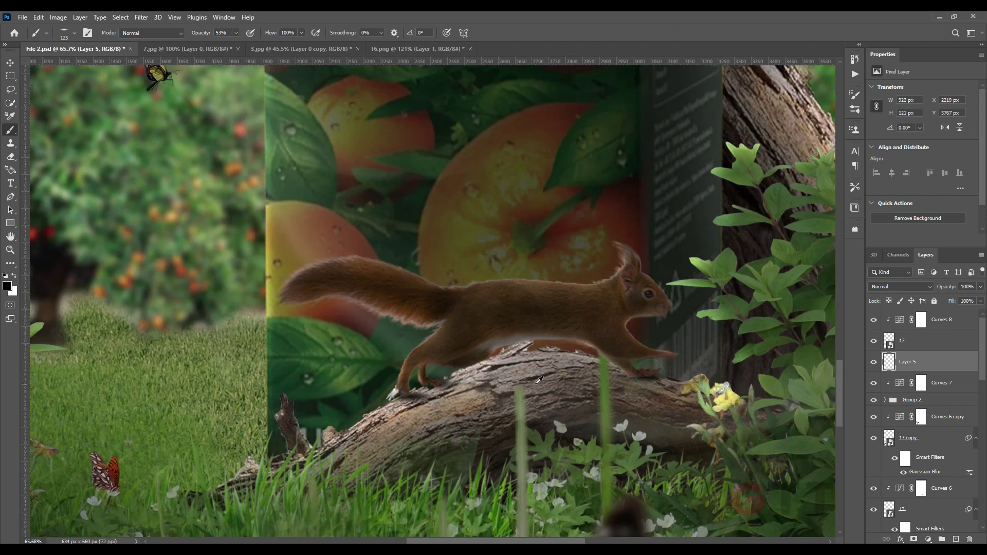
pyautogui.press(']')
pyautogui.moveTo(463, 389)
pyautogui.mouseDown()
pyautogui.moveTo(674, 419)
pyautogui.moveTo(576, 436)
pyautogui.moveTo(676, 442)
pyautogui.mouseUp()
pyautogui.hotkey('ctrl', 'z')
# Step: Place the hummingbird image left of the carton, scaled to about 16% and flipped horizontally to face the trunk
pyautogui.scroll(-11, 633, 430)
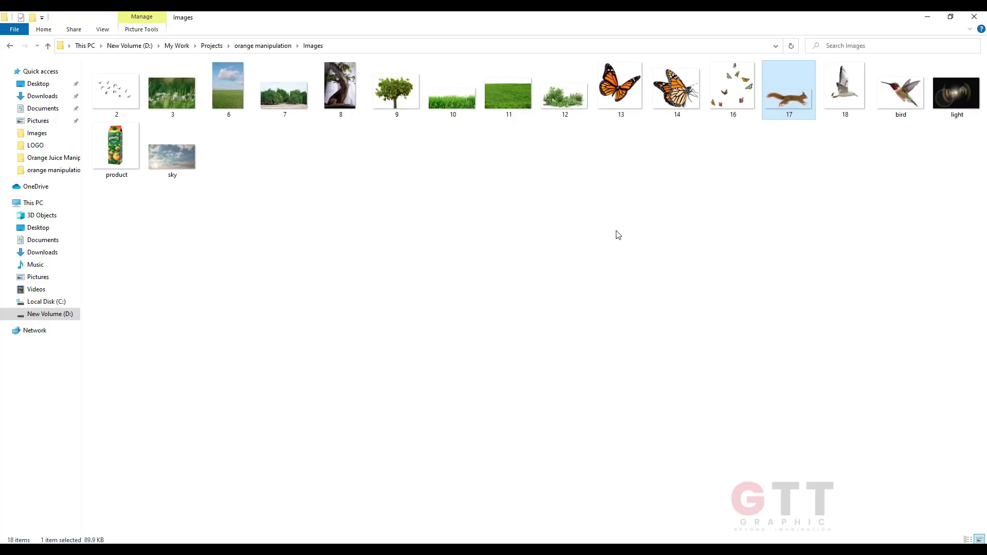
pyautogui.moveTo(900, 93); pyautogui.dragTo(380, 337)
pyautogui.moveTo(628, 280); pyautogui.dragTo(534, 281)
pyautogui.moveTo(466, 279); pyautogui.dragTo(373, 293)
pyautogui.rightClick(373, 293)
pyautogui.click(414, 479)
pyautogui.moveTo(444, 294); pyautogui.dragTo(393, 304)
pyautogui.press('Return')
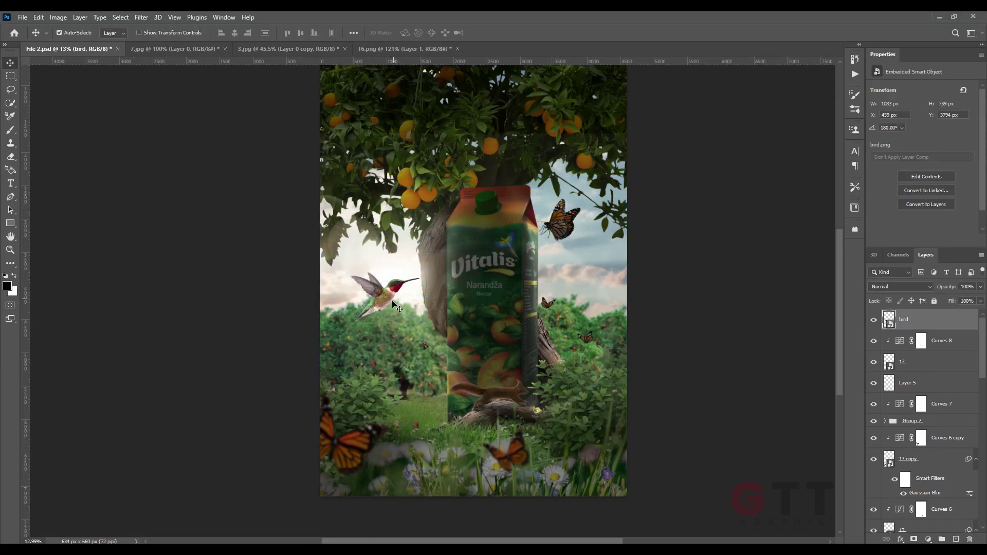
pyautogui.scroll(5, 397, 308)
pyautogui.hotkey('ctrl', 't')
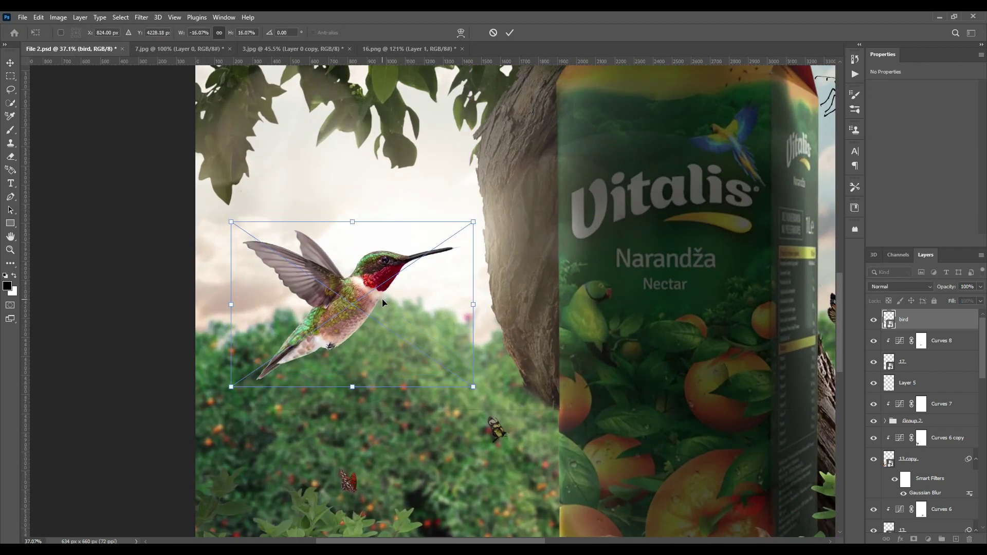
pyautogui.press('Return')
# Step: Darken the hummingbird with a clipped Curves adjustment, lowering the highlight point at input 255 to output 113
pyautogui.scroll(2, 368, 304)
pyautogui.click(928, 539)
pyautogui.click(915, 407)
pyautogui.moveTo(969, 115); pyautogui.dragTo(977, 158)
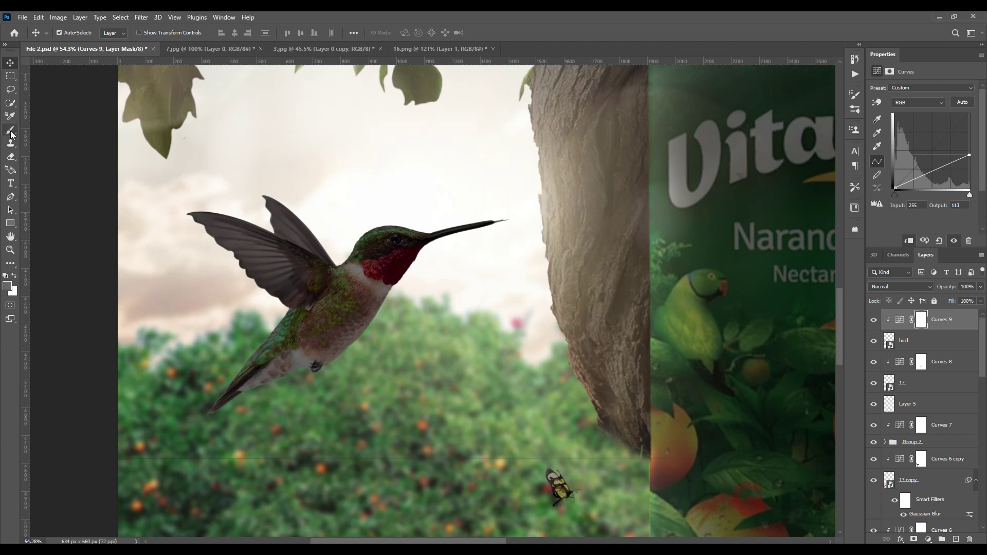
# Step: Paint black on the Curves 9 mask with a 45 px brush at 100% opacity to brighten the edges of the hummingbird's beak and head
pyautogui.click(10, 131)
pyautogui.scroll(2, 315, 182)
pyautogui.click(66, 35)
pyautogui.click(39, 129)
pyautogui.moveTo(197, 33); pyautogui.dragTo(236, 33)
pyautogui.press('[')
pyautogui.scroll(2, 492, 235)
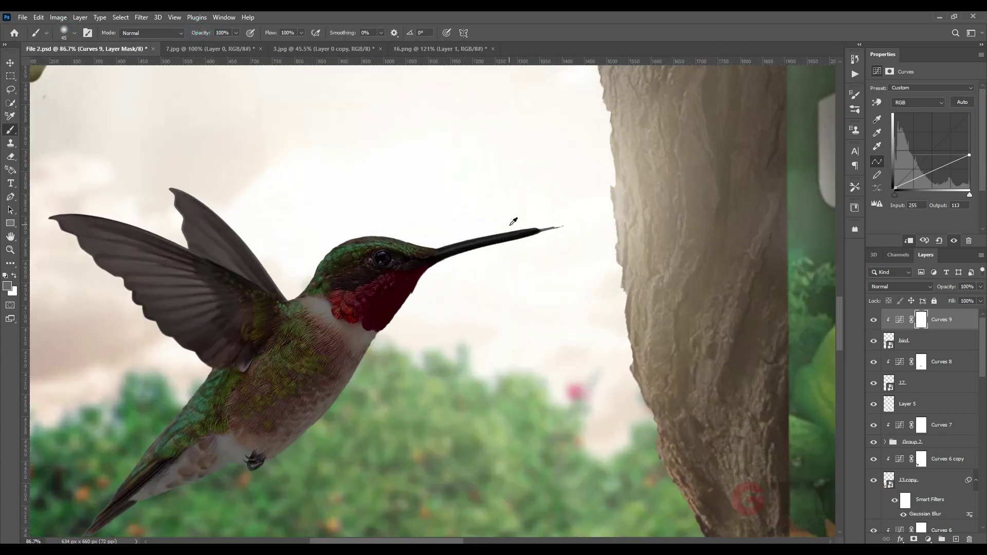
pyautogui.scroll(2, 532, 223)
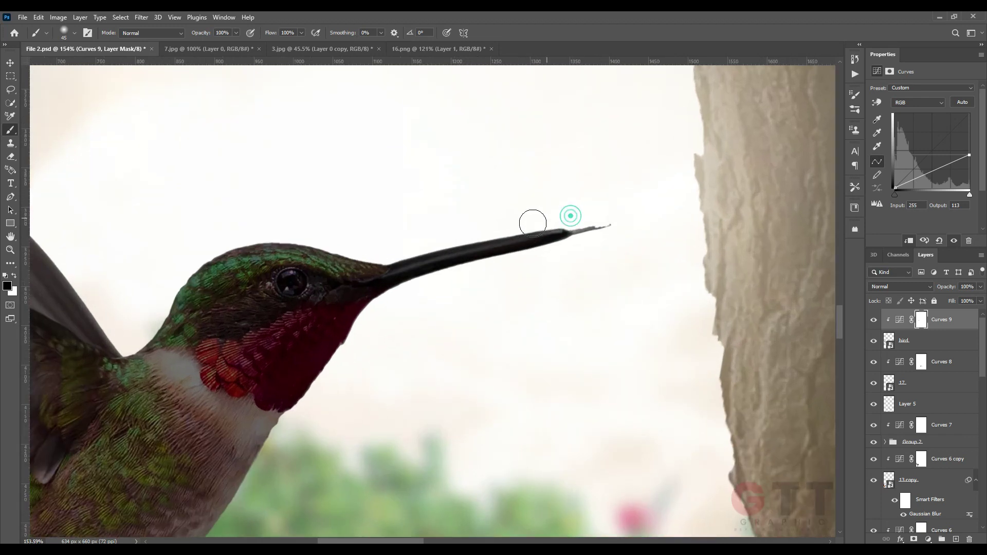
pyautogui.moveTo(259, 230); pyautogui.dragTo(401, 216)
pyautogui.moveTo(241, 273)
pyautogui.mouseDown()
pyautogui.moveTo(392, 266)
pyautogui.moveTo(152, 117)
pyautogui.mouseUp()
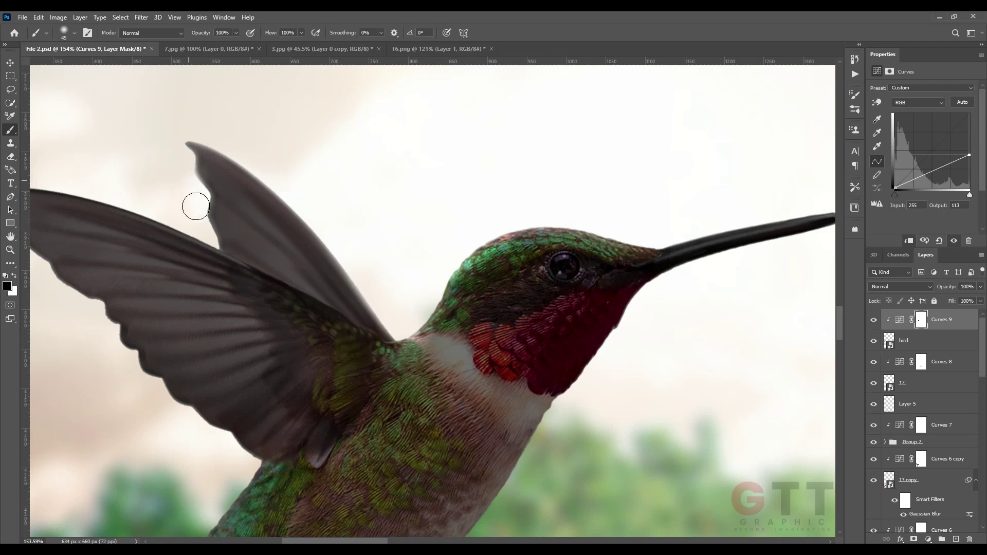
# Step: Paint the same mask along the outer edges of both hummingbird wings to bring back rim light
pyautogui.moveTo(195, 206); pyautogui.dragTo(433, 244)
pyautogui.moveTo(257, 286); pyautogui.dragTo(303, 328)
pyautogui.moveTo(326, 318); pyautogui.dragTo(208, 199)
pyautogui.moveTo(189, 225); pyautogui.dragTo(241, 269)
pyautogui.moveTo(338, 363); pyautogui.dragTo(479, 194)
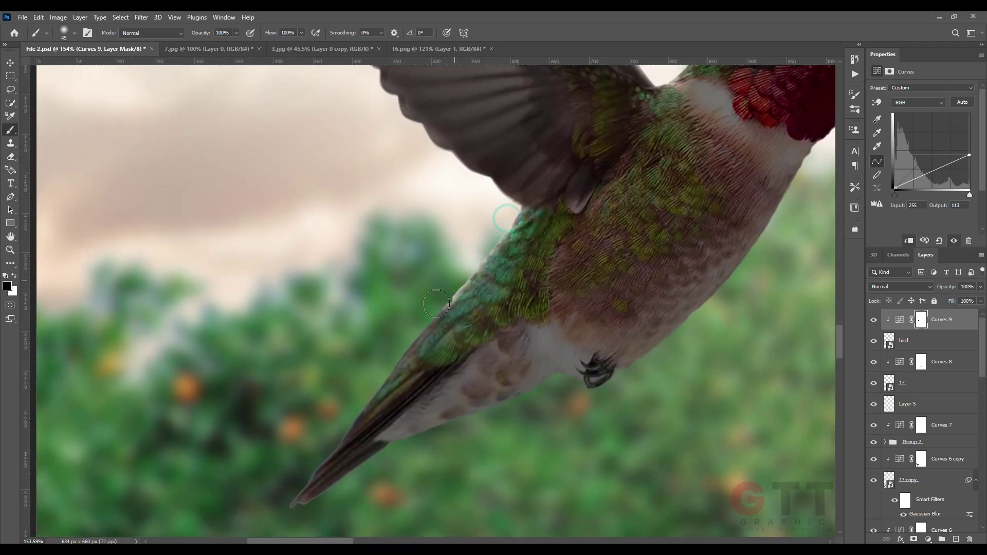
# Step: Brighten the edges of the hummingbird's back, belly and tail on the Curves 9 mask, undoing one unwanted stroke
pyautogui.moveTo(591, 370); pyautogui.dragTo(427, 524)
pyautogui.moveTo(549, 402)
pyautogui.mouseDown()
pyautogui.moveTo(429, 508)
pyautogui.moveTo(497, 455)
pyautogui.mouseUp()
pyautogui.hotkey('ctrl', 'z')
pyautogui.moveTo(630, 276); pyautogui.dragTo(692, 194)
pyautogui.moveTo(674, 225); pyautogui.dragTo(416, 372)
pyautogui.moveTo(452, 329); pyautogui.dragTo(619, 282)
# Step: Soften the hummingbird's lighting by painting its Curves mask with a 175 px brush at 42% opacity
pyautogui.scroll(-8, 323, 405)
pyautogui.moveTo(308, 489); pyautogui.dragTo(412, 314)
pyautogui.moveTo(317, 352)
pyautogui.mouseDown()
pyautogui.moveTo(548, 190)
pyautogui.moveTo(342, 415)
pyautogui.mouseUp()
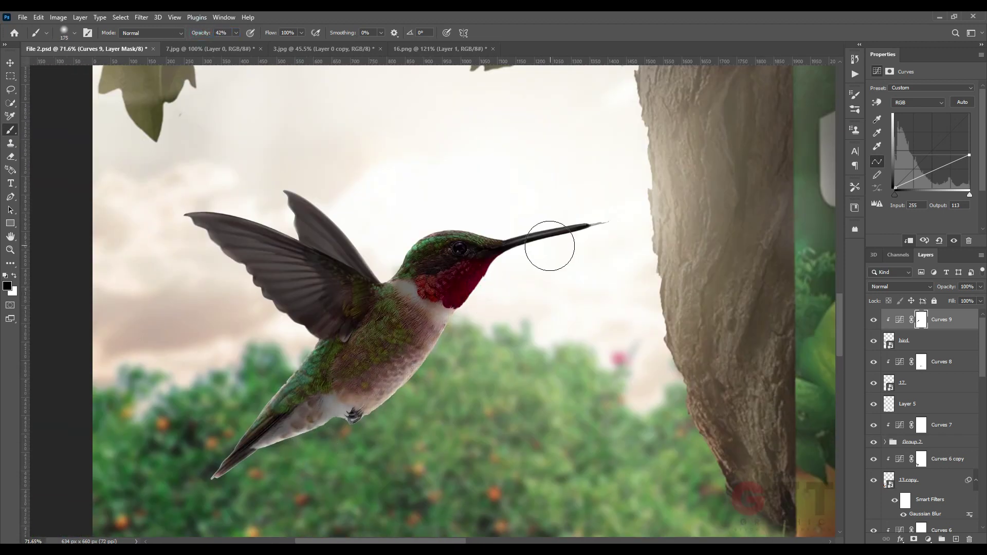
pyautogui.press(']')
pyautogui.press(']')
pyautogui.press(']')
pyautogui.press('v')
pyautogui.scroll(-3, 367, 367)
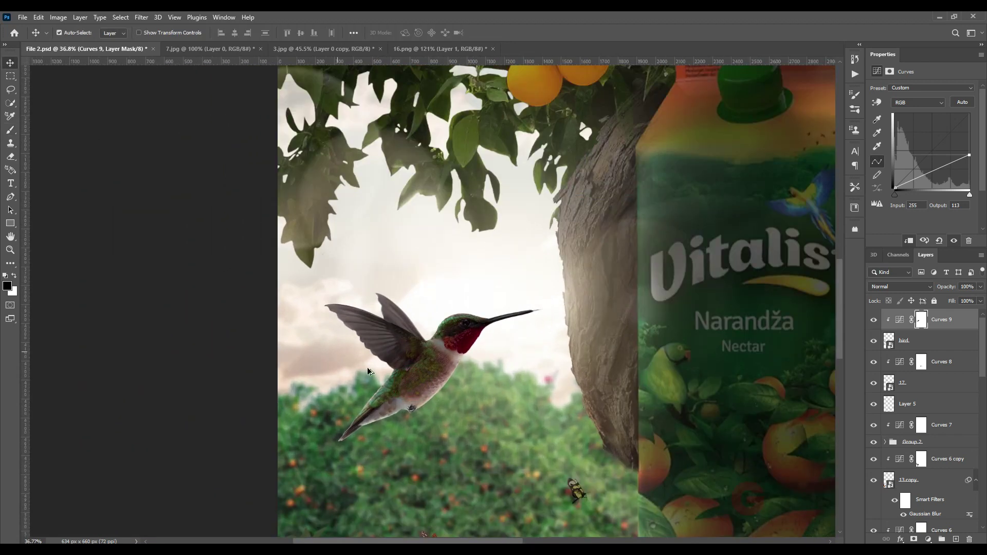
# Step: Apply a Motion Blur smart filter to the hummingbird at angle 23° and distance 29 pixels
pyautogui.scroll(2, 418, 353)
pyautogui.click(935, 340)
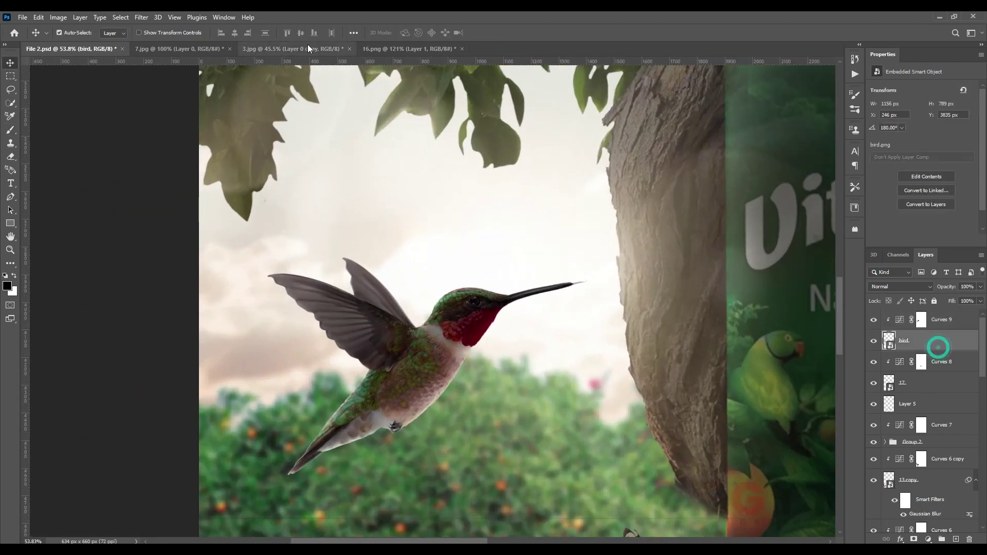
pyautogui.click(142, 17)
pyautogui.moveTo(187, 149)
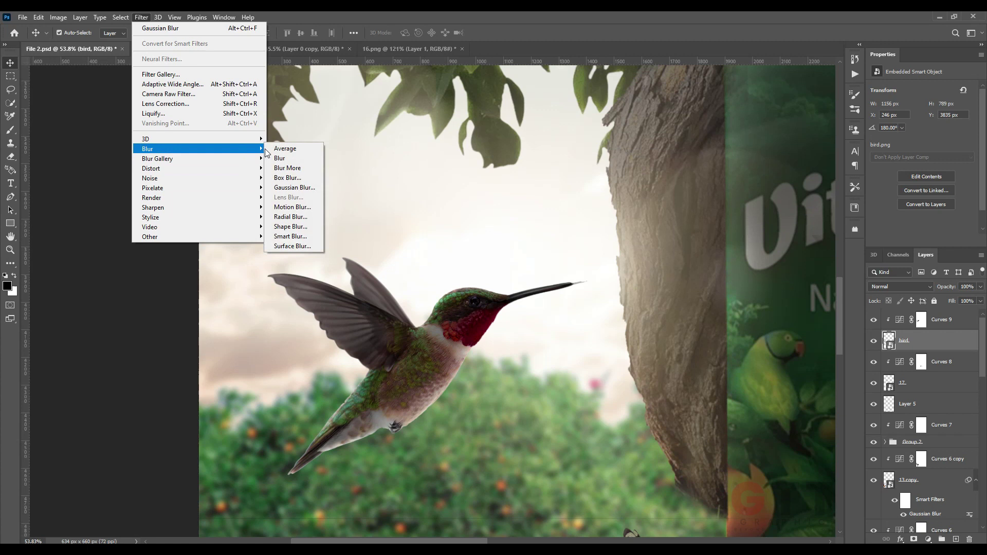
pyautogui.click(292, 206)
pyautogui.click(569, 342)
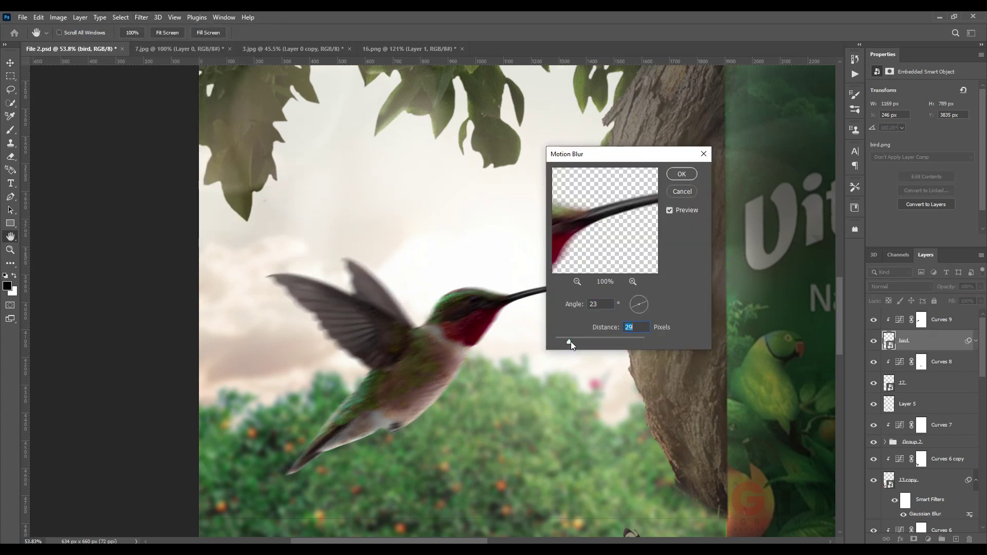
pyautogui.click(681, 174)
# Step: Mask the motion blur off the hummingbird's head, painting the filter mask with a 175 px brush at 42% opacity
pyautogui.press('b')
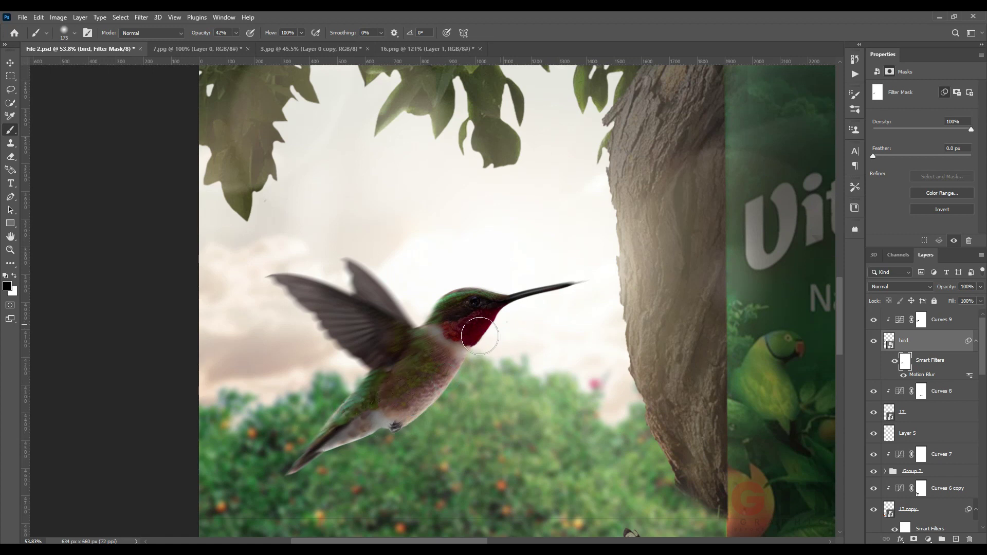
pyautogui.hotkey('ctrl', '0')
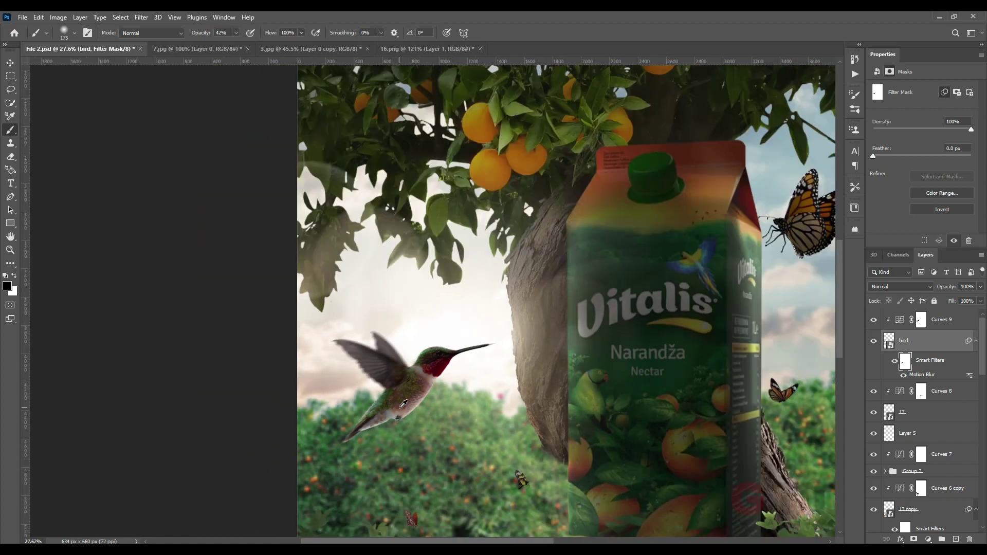
pyautogui.press('v')
# Step: Place the gull image 18 and scale it down into the sky on the carton's right side
pyautogui.moveTo(478, 367); pyautogui.dragTo(385, 370)
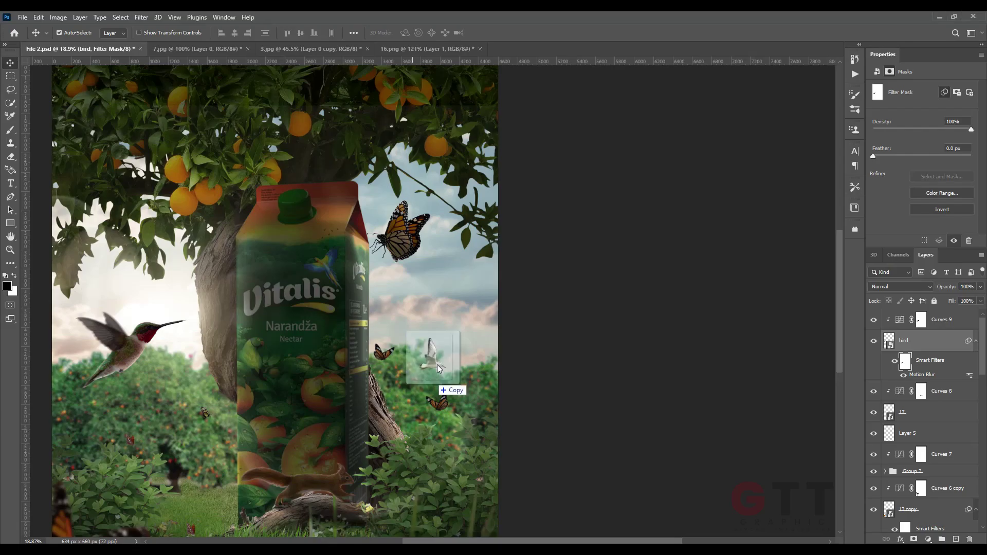
pyautogui.moveTo(440, 388); pyautogui.dragTo(308, 288)
pyautogui.moveTo(419, 465); pyautogui.dragTo(328, 363)
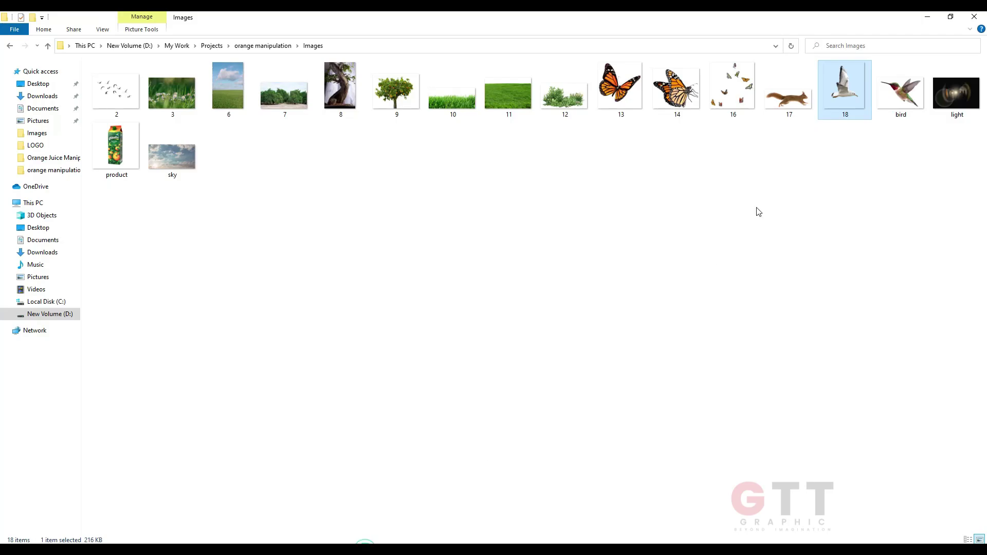
pyautogui.moveTo(845, 87); pyautogui.dragTo(331, 524)
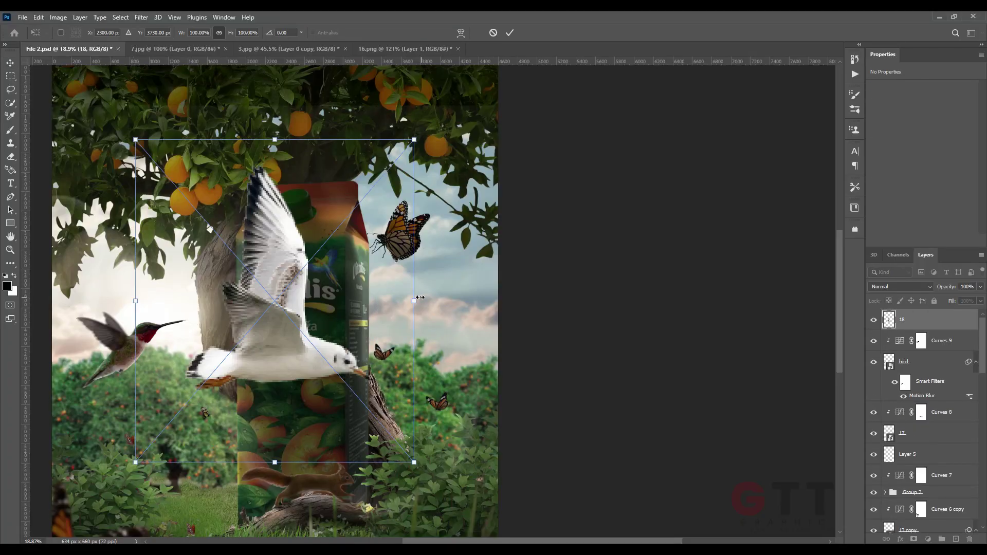
pyautogui.moveTo(411, 391); pyautogui.dragTo(467, 329)
pyautogui.scroll(3, 486, 324)
pyautogui.moveTo(586, 300); pyautogui.dragTo(585, 288)
pyautogui.moveTo(519, 310); pyautogui.dragTo(440, 292)
pyautogui.moveTo(496, 259); pyautogui.dragTo(486, 390)
pyautogui.press('Return')
# Step: Arrange three gull copies of varying size in the sky beside the carton and group their layers
pyautogui.scroll(4, 428, 311)
pyautogui.moveTo(487, 390); pyautogui.dragTo(521, 311)
pyautogui.moveTo(511, 317); pyautogui.dragTo(568, 319)
pyautogui.hotkey('ctrl', 't')
pyautogui.press('Return')
pyautogui.keyDown('shift'); pyautogui.click(905, 362); pyautogui.keyUp('shift')
pyautogui.hotkey('ctrl', 'g')
# Step: Darken the gull group with a clipped Curves adjustment, lowering the highlight point at input 255 to output 99
pyautogui.click(927, 539)
pyautogui.click(922, 411)
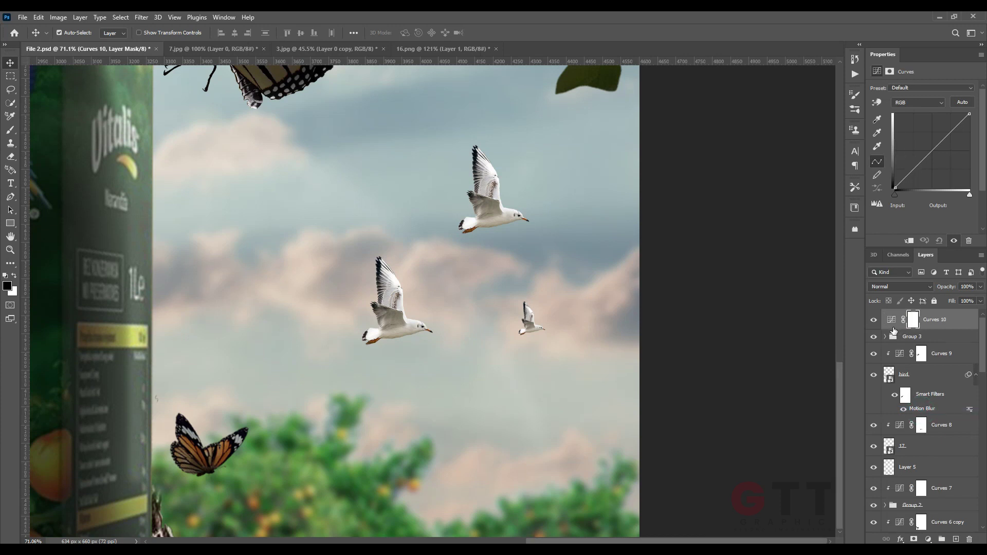
pyautogui.keyDown('alt'); pyautogui.click(896, 330); pyautogui.keyUp('alt')
pyautogui.scroll(-8, 684, 334)
pyautogui.scroll(6, 658, 289)
pyautogui.moveTo(976, 138); pyautogui.dragTo(977, 162)
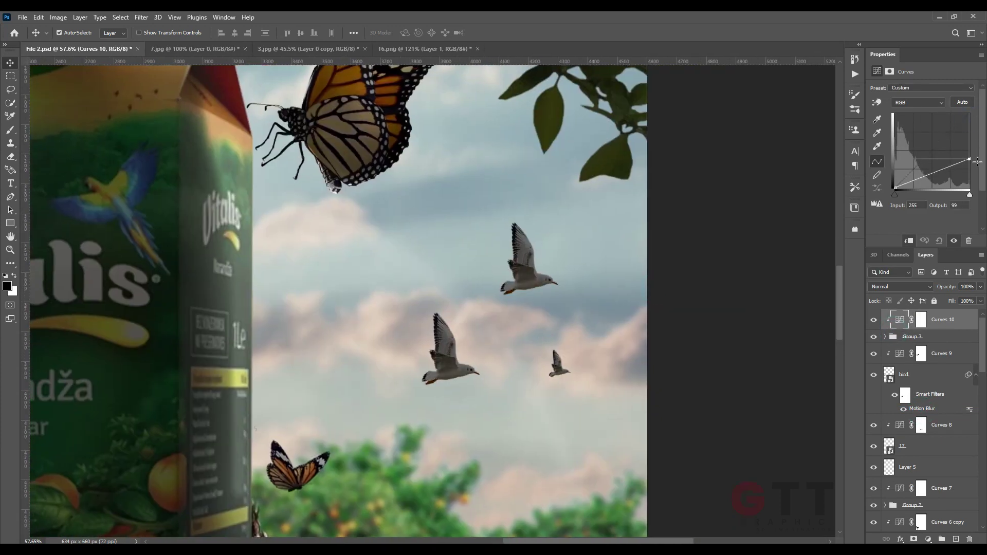
# Step: Paint the Curves 10 mask with a 25 px brush at 100% opacity to relight the upper gull's edges
pyautogui.click(11, 130)
pyautogui.scroll(5, 463, 330)
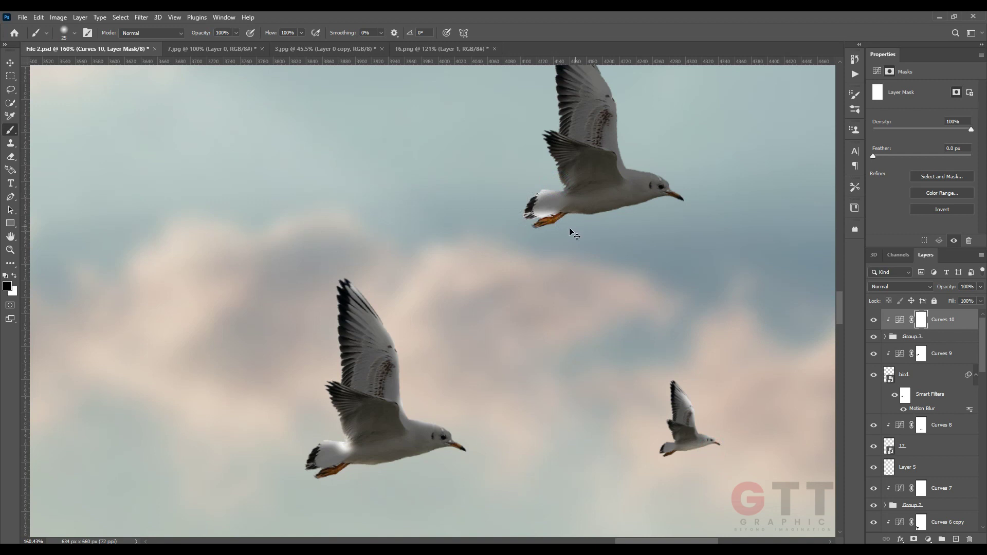
pyautogui.moveTo(622, 141); pyautogui.dragTo(540, 232)
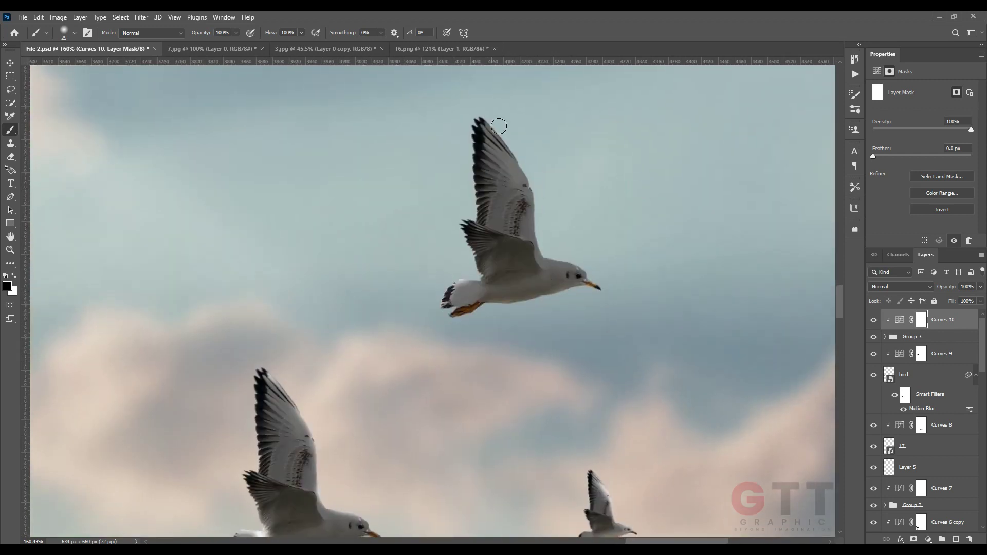
pyautogui.scroll(-5, 514, 283)
pyautogui.scroll(7, 496, 270)
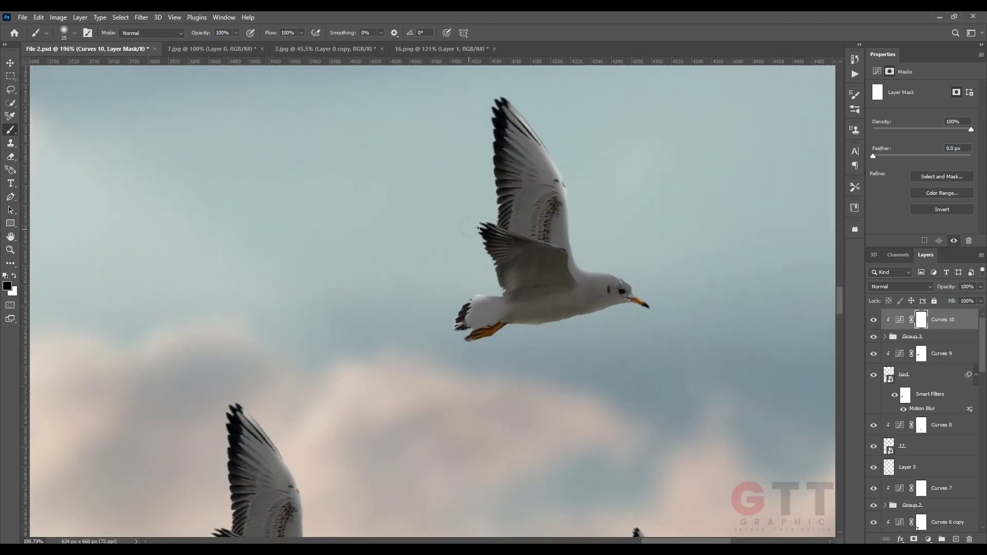
pyautogui.moveTo(516, 144)
pyautogui.mouseDown()
pyautogui.moveTo(482, 283)
pyautogui.moveTo(618, 319)
pyautogui.mouseUp()
# Step: Relight the other two gulls on the Curves 10 mask using a 45 px brush at 28% opacity
pyautogui.moveTo(354, 413); pyautogui.dragTo(518, 154)
pyautogui.moveTo(378, 355); pyautogui.dragTo(406, 344)
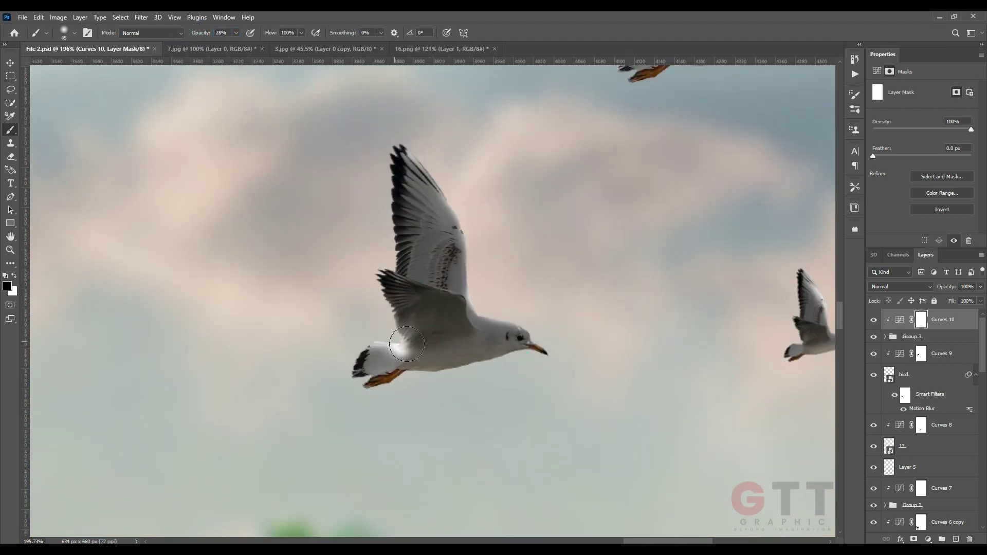
pyautogui.moveTo(404, 274); pyautogui.dragTo(403, 167)
pyautogui.moveTo(714, 263); pyautogui.dragTo(511, 282)
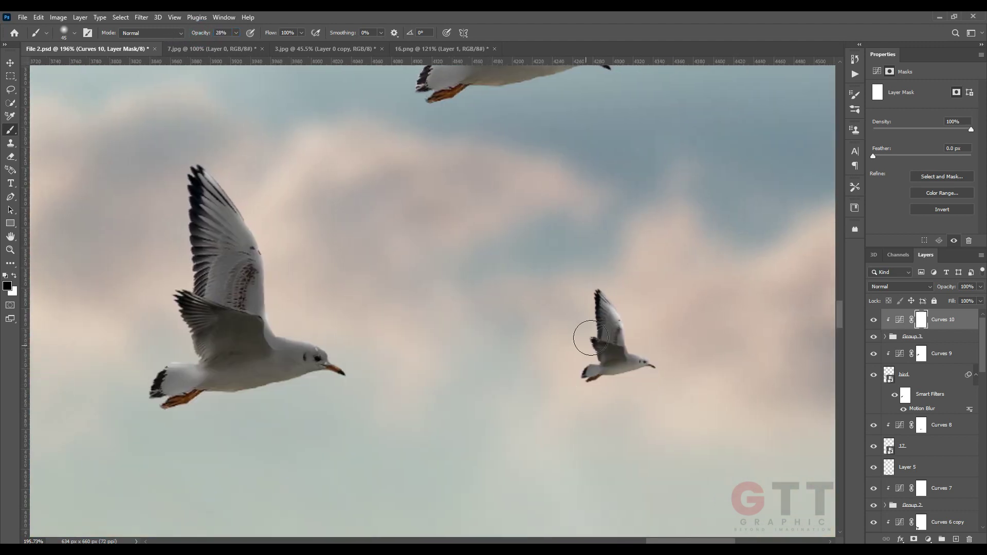
pyautogui.moveTo(590, 338); pyautogui.dragTo(596, 325)
pyautogui.scroll(-10, 593, 356)
pyautogui.scroll(-3, 522, 351)
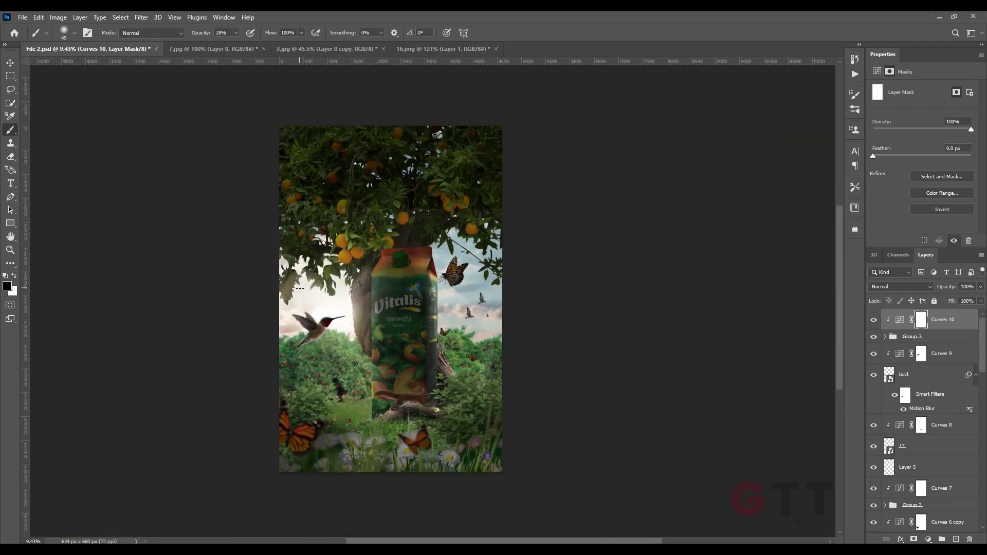
# Step: Lock the light flare layer so that it cannot be picked on the canvas
pyautogui.click(3, 64)
pyautogui.click(119, 150)
pyautogui.scroll(1, 329, 350)
pyautogui.moveTo(353, 375); pyautogui.dragTo(351, 341)
pyautogui.keyDown('ctrl'); pyautogui.click(352, 333); pyautogui.keyUp('ctrl')
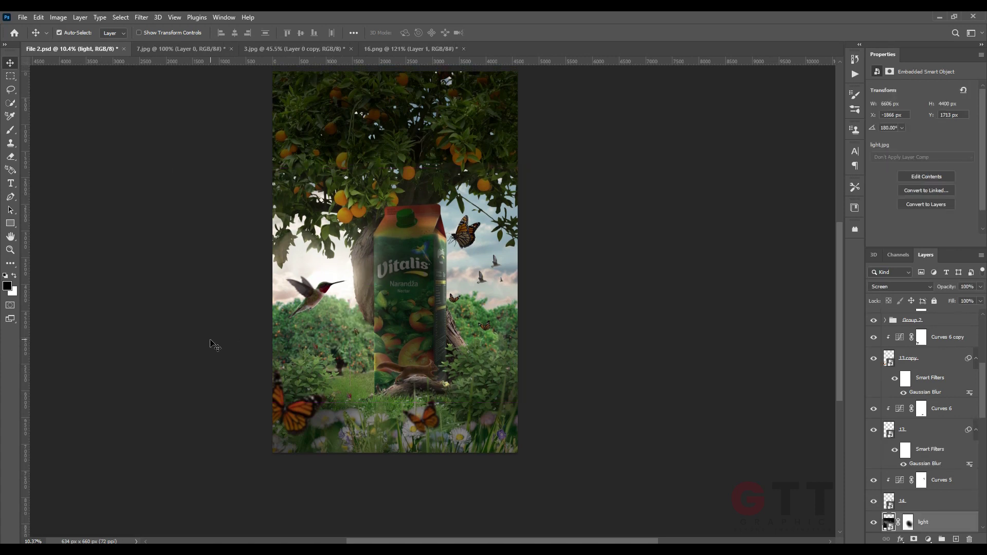
pyautogui.click(582, 330)
pyautogui.scroll(-1, 582, 330)
pyautogui.moveTo(390, 281); pyautogui.dragTo(390, 308)
pyautogui.scroll(1, 392, 288)
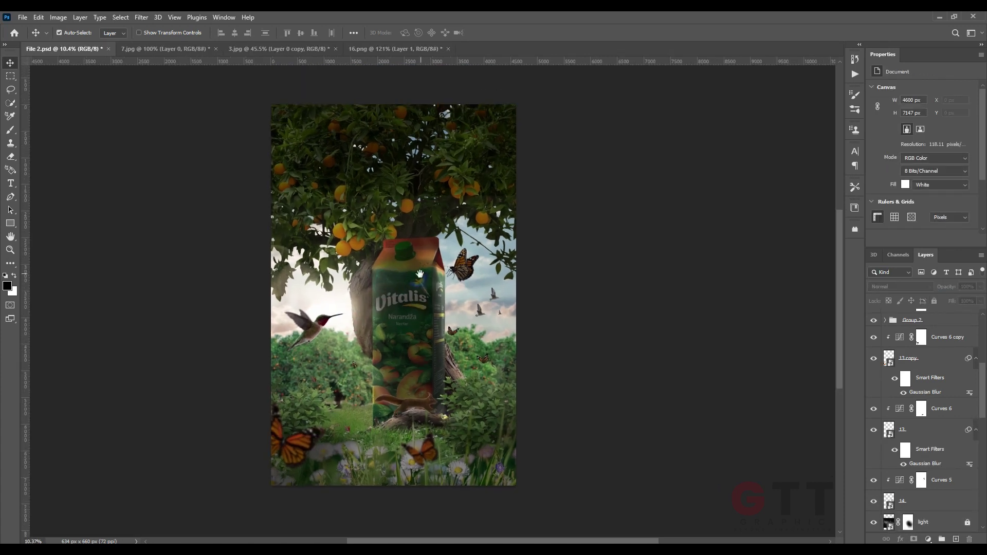
pyautogui.moveTo(421, 275); pyautogui.dragTo(414, 296)
# Step: Brighten the orange tree canopy by painting black on the Curves 2 copy 3 mask with a 1900 px brush at 14% opacity
pyautogui.click(452, 198)
pyautogui.scroll(-2, 918, 485)
pyautogui.click(921, 480)
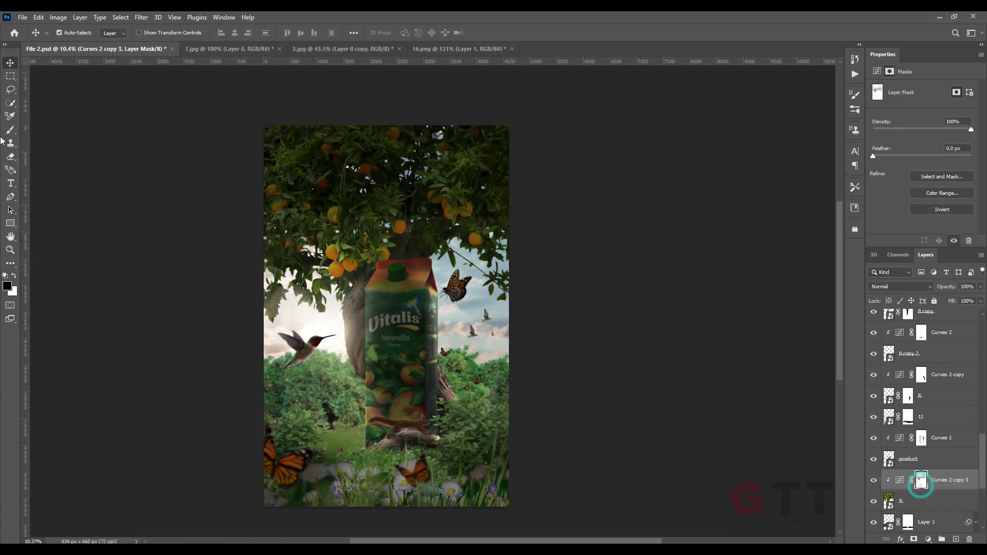
pyautogui.press('b')
pyautogui.press(']')
pyautogui.press(']')
pyautogui.press(']')
pyautogui.press(']')
pyautogui.press(']')
pyautogui.press(']')
pyautogui.press(']')
pyautogui.press(']')
pyautogui.press(']')
pyautogui.press(']')
pyautogui.press(']')
pyautogui.press(']')
pyautogui.press(']')
pyautogui.press(']')
pyautogui.press(']')
pyautogui.press(']')
pyautogui.press(']')
pyautogui.press(']')
pyautogui.moveTo(290, 172)
pyautogui.mouseDown()
pyautogui.moveTo(404, 164)
pyautogui.moveTo(553, 190)
pyautogui.mouseUp()
pyautogui.moveTo(368, 189); pyautogui.dragTo(621, 167)
pyautogui.moveTo(304, 170); pyautogui.dragTo(353, 209)
# Step: Paint white on the same mask across the top and one side of the canopy to restore some shading
pyautogui.press('x')
pyautogui.moveTo(460, 143)
pyautogui.mouseDown()
pyautogui.moveTo(487, 128)
pyautogui.moveTo(427, 183)
pyautogui.moveTo(226, 153)
pyautogui.mouseUp()
pyautogui.moveTo(504, 175)
pyautogui.mouseDown()
pyautogui.moveTo(434, 159)
pyautogui.moveTo(533, 199)
pyautogui.mouseUp()
pyautogui.scroll(-3, 503, 244)
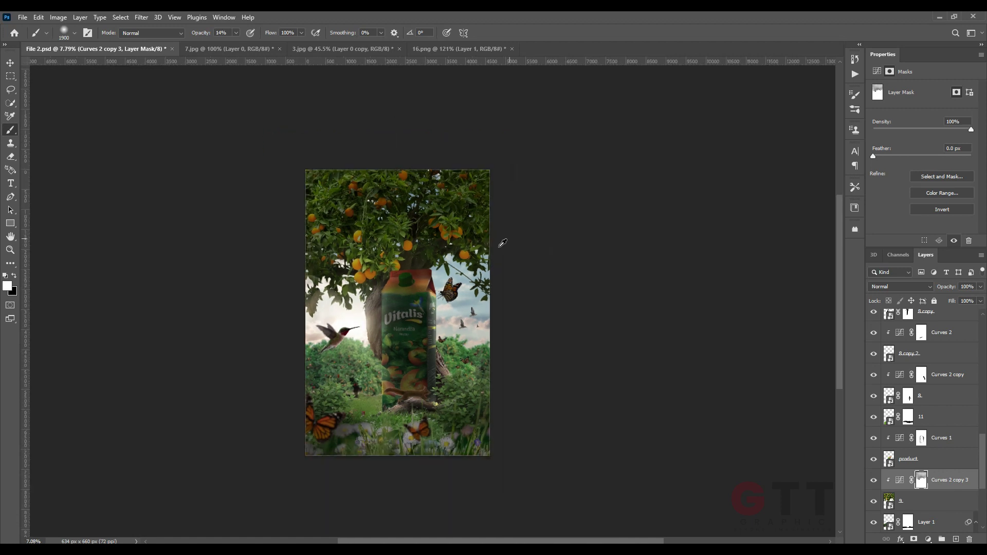
pyautogui.scroll(-2, 503, 243)
pyautogui.click(10, 63)
pyautogui.click(53, 116)
# Step: Place the distant bird flock image 2 and scale it down in the sky between the hummingbird and the trunk
pyautogui.scroll(5, 375, 341)
pyautogui.scroll(2, 375, 340)
pyautogui.moveTo(375, 341); pyautogui.dragTo(353, 405)
pyautogui.hotkey('alt', 'Tab')
pyautogui.click(341, 327)
pyautogui.moveTo(116, 90); pyautogui.dragTo(344, 333)
pyautogui.moveTo(576, 263); pyautogui.dragTo(410, 268)
pyautogui.press('Return')
pyautogui.scroll(14, 362, 244)
pyautogui.hotkey('ctrl', 'z')
pyautogui.scroll(-6, 368, 230)
# Step: Add a Photo Filter adjustment with Warming Filter (85) above all layers and adjust its density
pyautogui.click(929, 539)
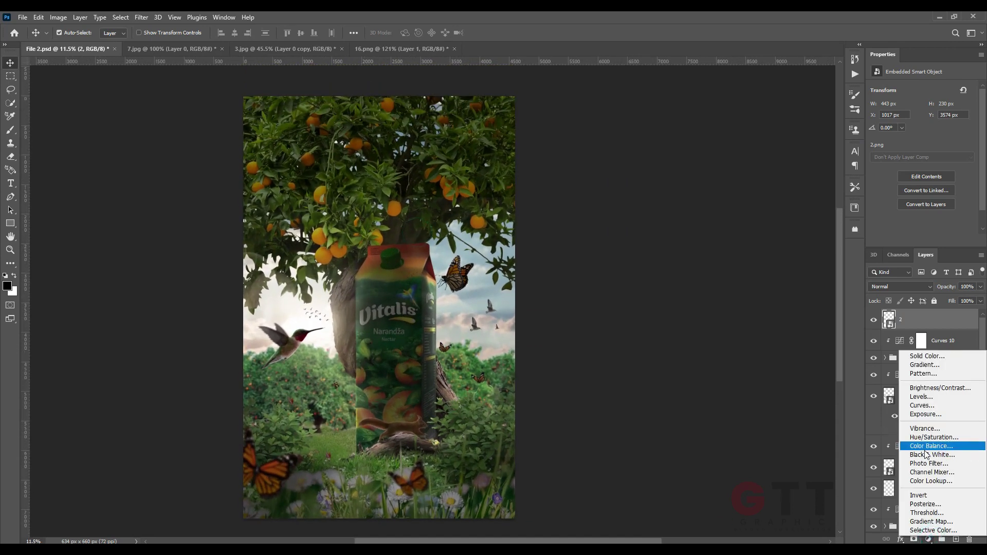
pyautogui.click(925, 464)
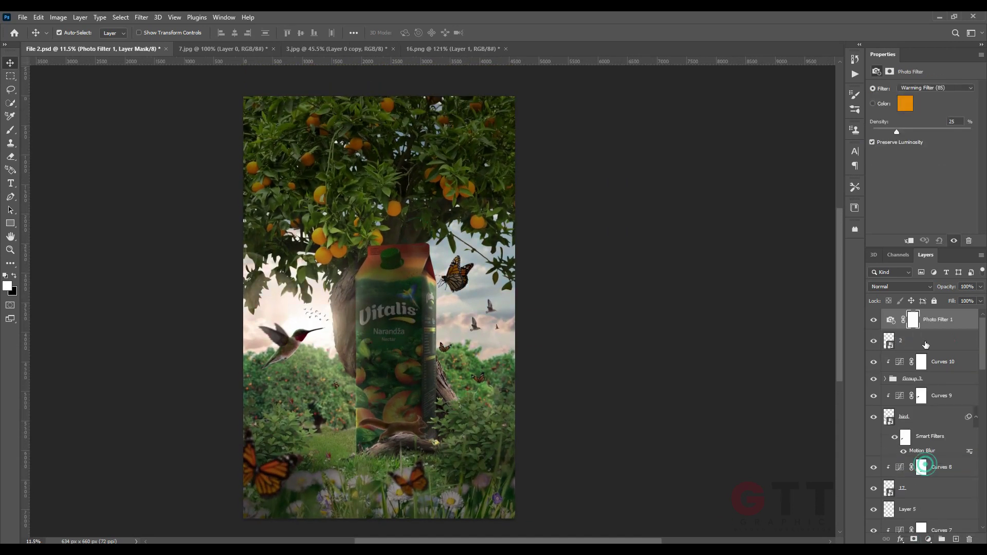
pyautogui.hotkey('ctrl', '-')
pyautogui.moveTo(906, 132); pyautogui.dragTo(908, 138)
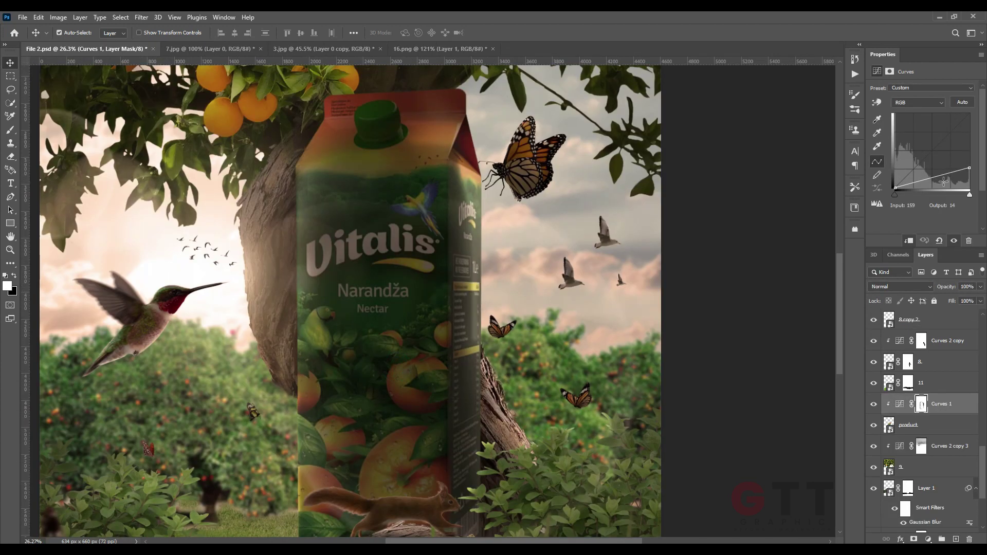
# Step: Brighten the carton with a clipped Levels adjustment above Curves 1, setting midtones to 0.92 and the white input to 185
pyautogui.scroll(-1, 536, 383)
pyautogui.moveTo(535, 376); pyautogui.dragTo(533, 370)
pyautogui.click(928, 539)
pyautogui.click(922, 401)
pyautogui.keyDown('alt'); pyautogui.click(895, 414); pyautogui.keyUp('alt')
pyautogui.moveTo(930, 163)
pyautogui.mouseDown()
pyautogui.moveTo(917, 162)
pyautogui.moveTo(967, 163)
pyautogui.moveTo(919, 163)
pyautogui.mouseUp()
pyautogui.scroll(-8, 529, 338)
pyautogui.scroll(2, 496, 342)
pyautogui.moveTo(497, 342); pyautogui.dragTo(481, 363)
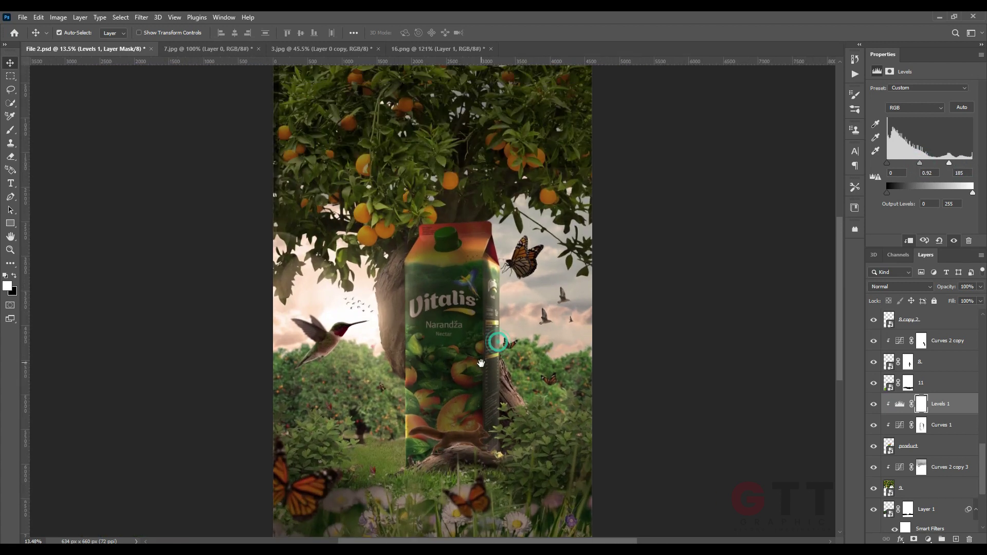
# Step: Stretch the carton together with its Levels and Curves adjustments taller by raising its upper edge
pyautogui.keyDown('shift'); pyautogui.click(908, 446); pyautogui.keyUp('shift')
pyautogui.hotkey('ctrl', 't')
pyautogui.moveTo(474, 205); pyautogui.dragTo(465, 164)
pyautogui.doubleClick(460, 234)
pyautogui.scroll(7, 442, 286)
pyautogui.moveTo(446, 282); pyautogui.dragTo(451, 308)
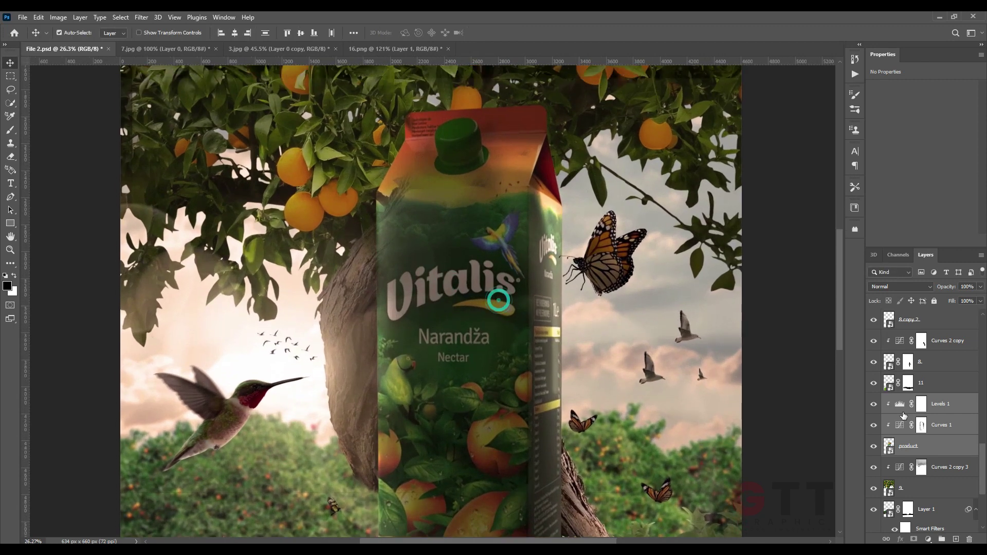
# Step: Load the outline of the product layer's carton as a selection
pyautogui.scroll(-2, 909, 431)
pyautogui.click(916, 447)
pyautogui.click(363, 310)
pyautogui.scroll(-2, 893, 379)
pyautogui.keyDown('ctrl'); pyautogui.click(889, 488); pyautogui.keyUp('ctrl')
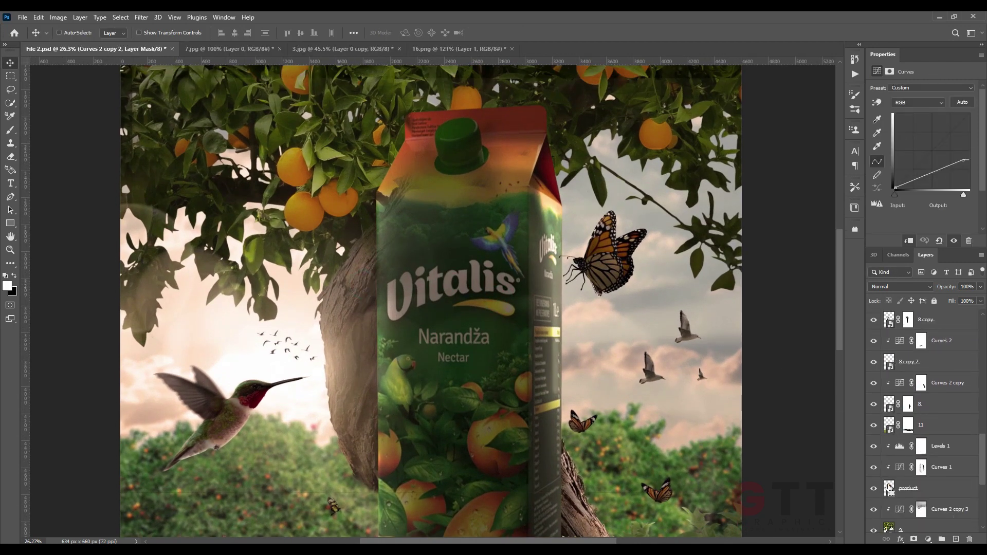
# Step: Paint black at 99% brush opacity on the 8 copy layer mask within the carton's outline, and clear the selection
pyautogui.scroll(3, 895, 452)
pyautogui.click(908, 382)
pyautogui.click(10, 130)
pyautogui.click(456, 218)
pyautogui.press('[')
pyautogui.press('[')
pyautogui.press('[')
pyautogui.press('[')
pyautogui.press('[')
pyautogui.press('x')
pyautogui.click(435, 210)
pyautogui.press('9')
pyautogui.press('9')
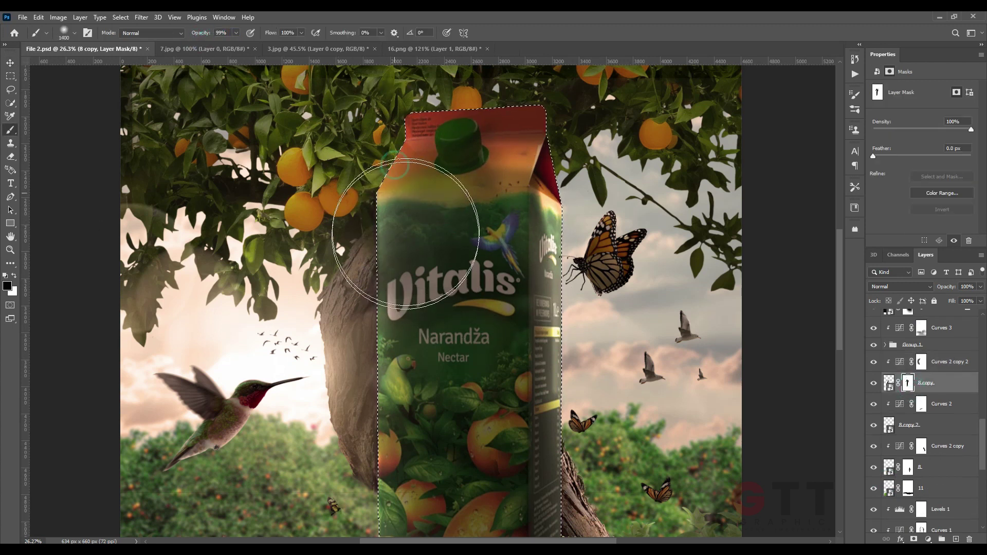
pyautogui.scroll(-5, 436, 271)
pyautogui.hotkey('ctrl', 'd')
pyautogui.scroll(-5, 468, 325)
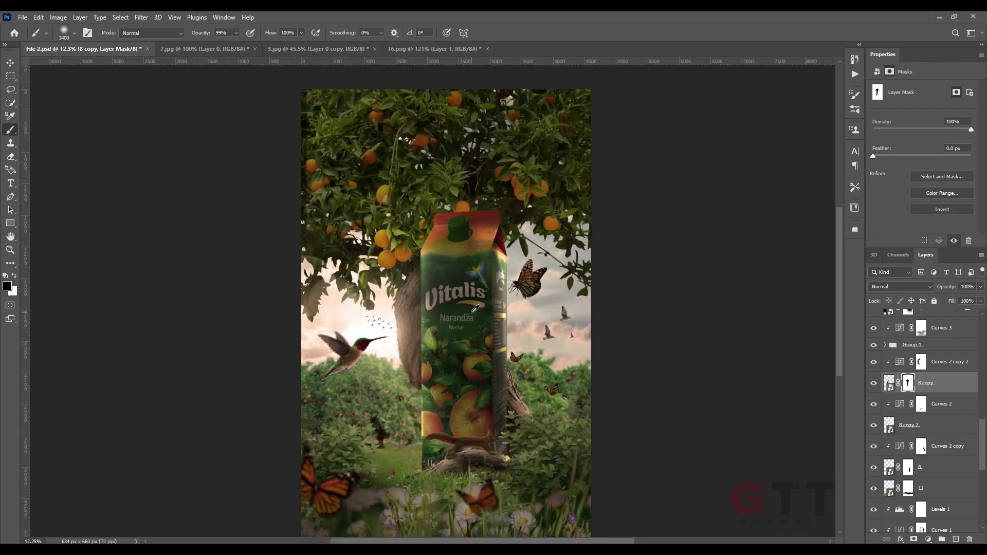
pyautogui.click(10, 64)
pyautogui.click(124, 181)
pyautogui.scroll(4, 488, 473)
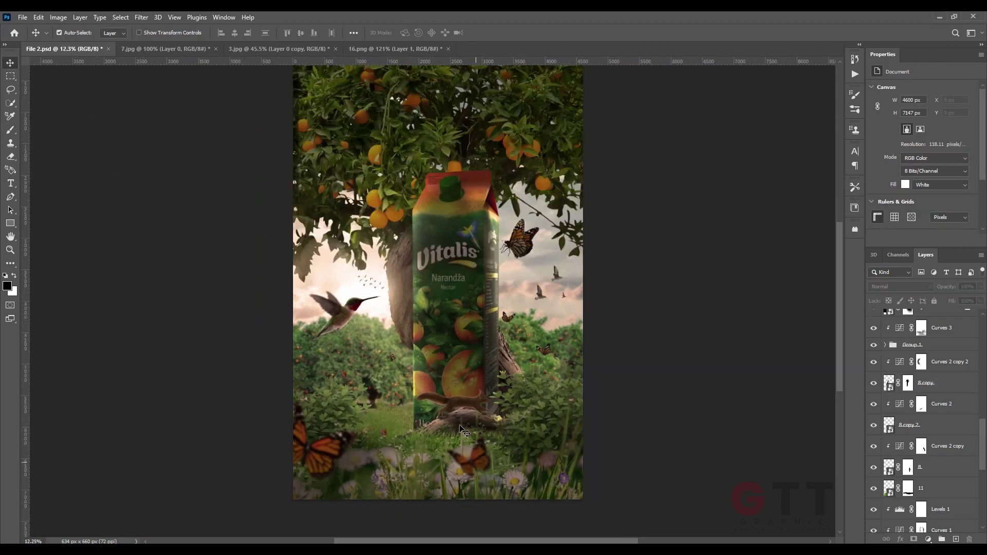
pyautogui.click(340, 303)
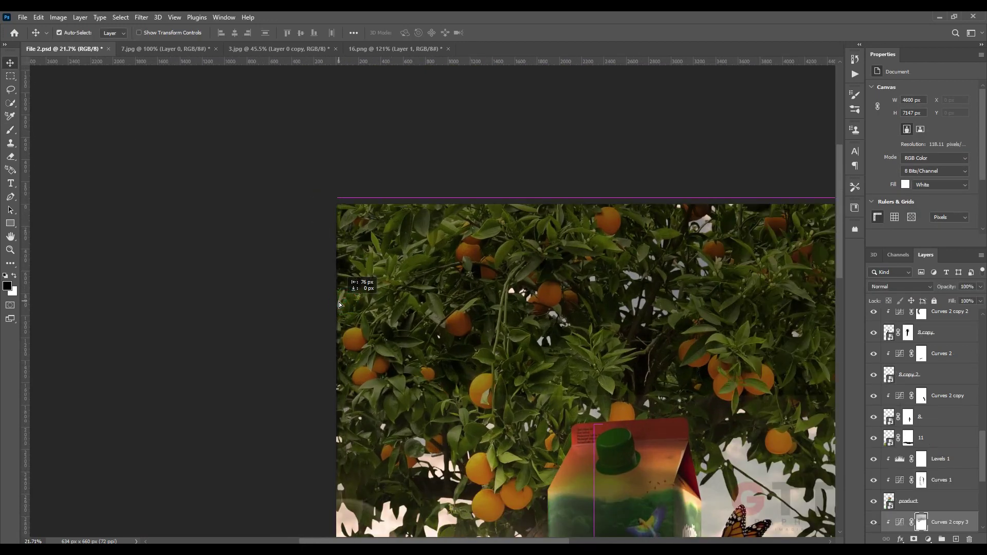
pyautogui.scroll(-8, 341, 298)
pyautogui.moveTo(454, 453); pyautogui.dragTo(427, 314)
pyautogui.scroll(1, 428, 308)
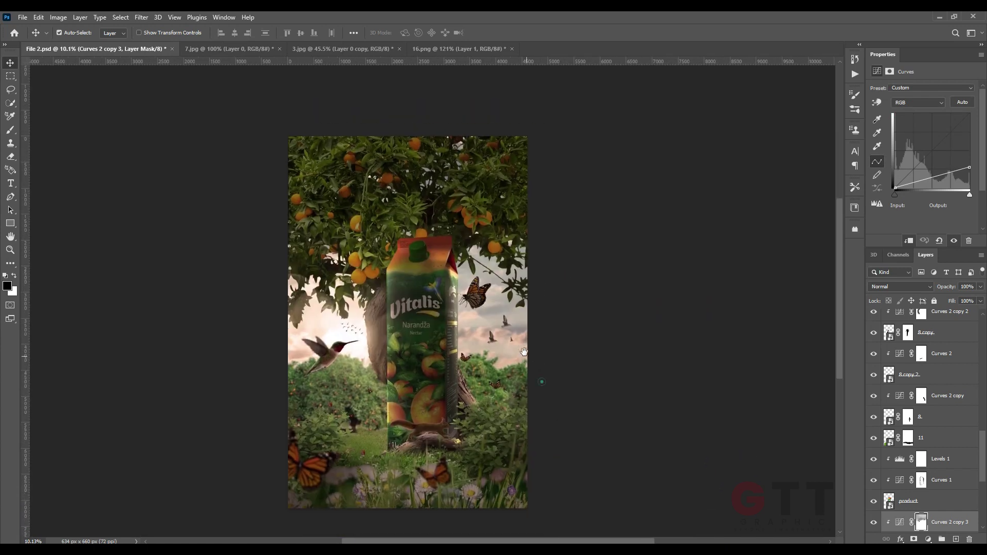
# Step: Add a black Solid Color fill layer above Photo Filter 1
pyautogui.click(928, 539)
pyautogui.click(920, 359)
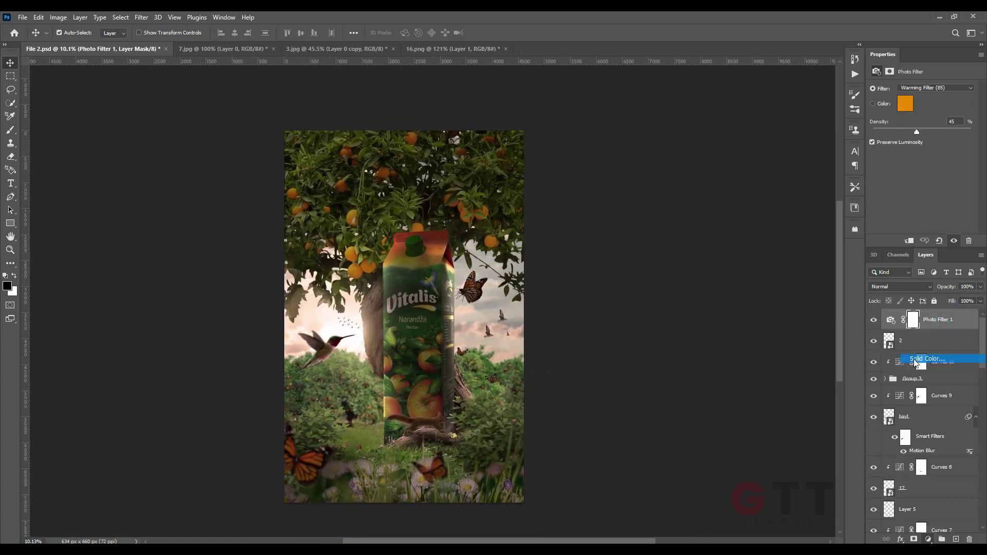
pyautogui.click(779, 343)
pyautogui.click(837, 331)
# Step: Paint black with a large brush on the black fill's mask, finishing at 21% opacity, to leave dark shading along the picture's lower part
pyautogui.click(8, 131)
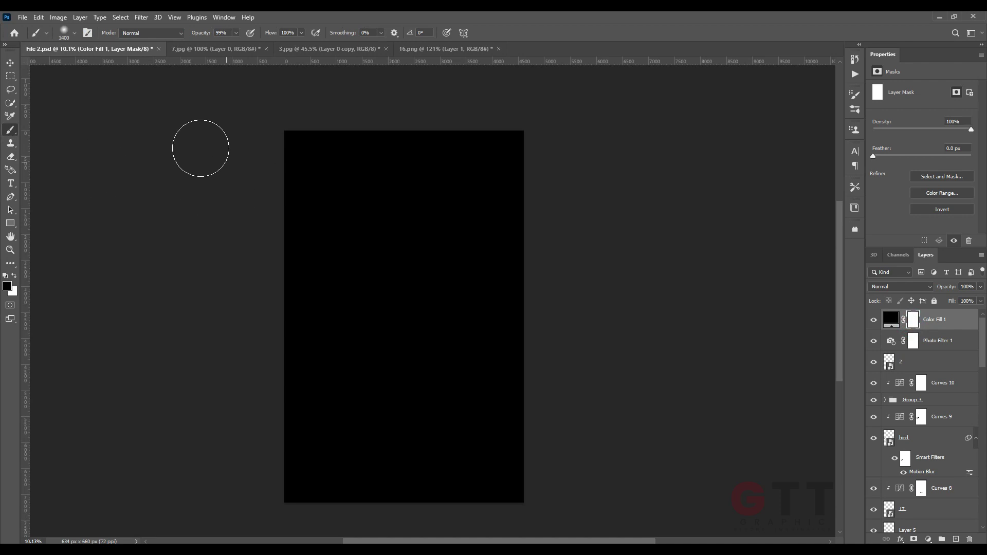
pyautogui.moveTo(206, 148); pyautogui.dragTo(508, 148)
pyautogui.press(']')
pyautogui.press(']')
pyautogui.press(']')
pyautogui.press(']')
pyautogui.moveTo(273, 178); pyautogui.dragTo(509, 176)
pyautogui.moveTo(262, 272); pyautogui.dragTo(506, 282)
pyautogui.moveTo(227, 335); pyautogui.dragTo(487, 326)
pyautogui.write('21')
pyautogui.moveTo(320, 394)
pyautogui.mouseDown()
pyautogui.moveTo(298, 421)
pyautogui.moveTo(185, 422)
pyautogui.moveTo(397, 417)
pyautogui.moveTo(496, 393)
pyautogui.moveTo(511, 423)
pyautogui.mouseUp()
pyautogui.click(11, 64)
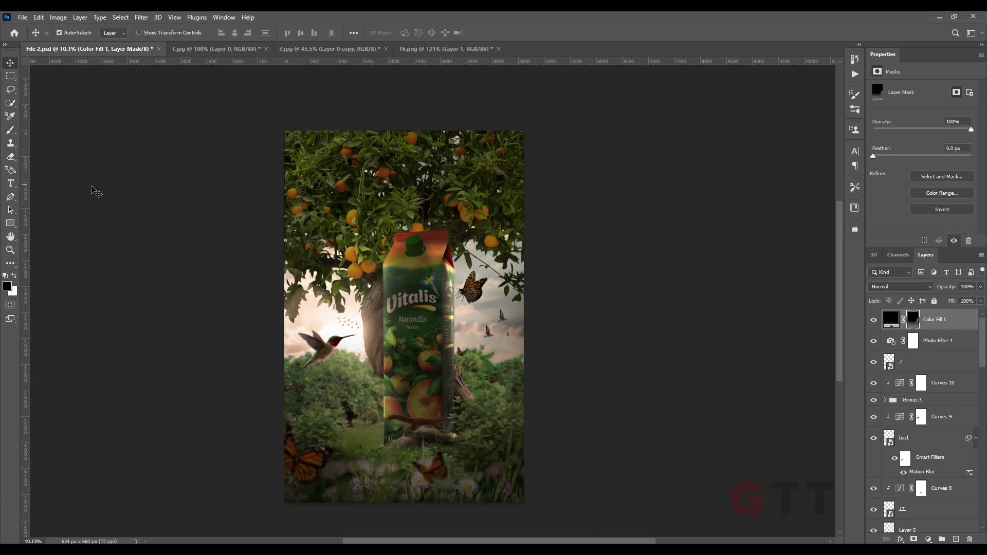
# Step: Shorten the carton together with its Levels 1 and Curves 1 adjustments by lowering its upper edge slightly
pyautogui.scroll(5, 441, 337)
pyautogui.click(403, 353)
pyautogui.scroll(-3, 934, 437)
pyautogui.click(933, 439)
pyautogui.keyDown('shift'); pyautogui.click(938, 398); pyautogui.keyUp('shift')
pyautogui.hotkey('ctrl', 't')
pyautogui.moveTo(406, 139); pyautogui.dragTo(410, 158)
pyautogui.click(53, 91)
pyautogui.scroll(-6, 227, 260)
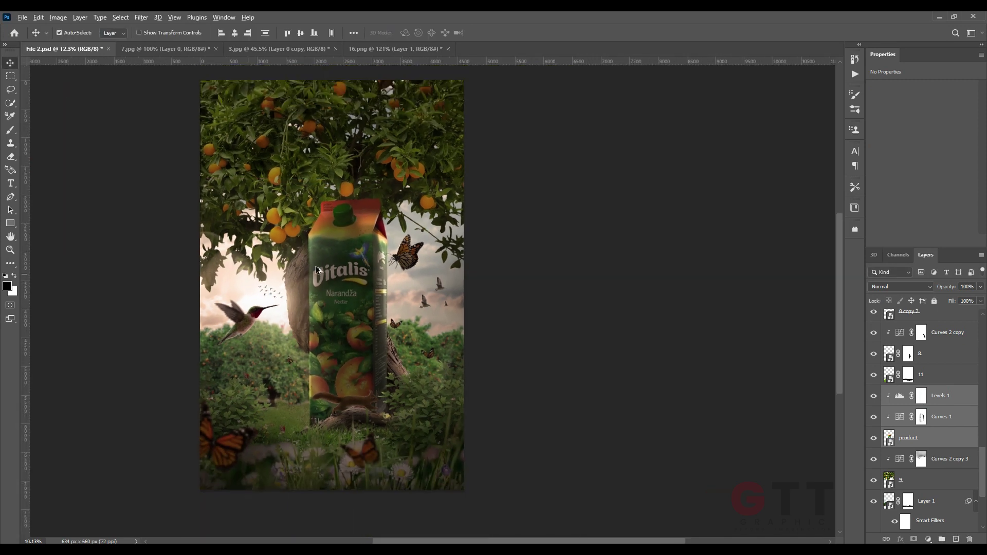
# Step: Darken the carton's narrow side panel by painting white at 100% brush opacity on the Curves 1 mask
pyautogui.moveTo(329, 301); pyautogui.dragTo(415, 308)
pyautogui.scroll(2, 399, 307)
pyautogui.scroll(4, 425, 333)
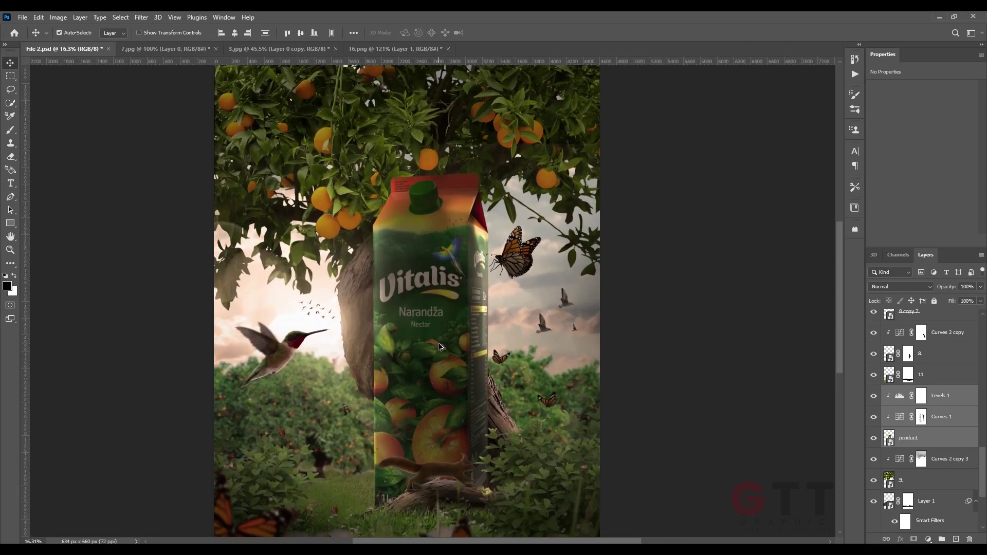
pyautogui.scroll(-3, 426, 341)
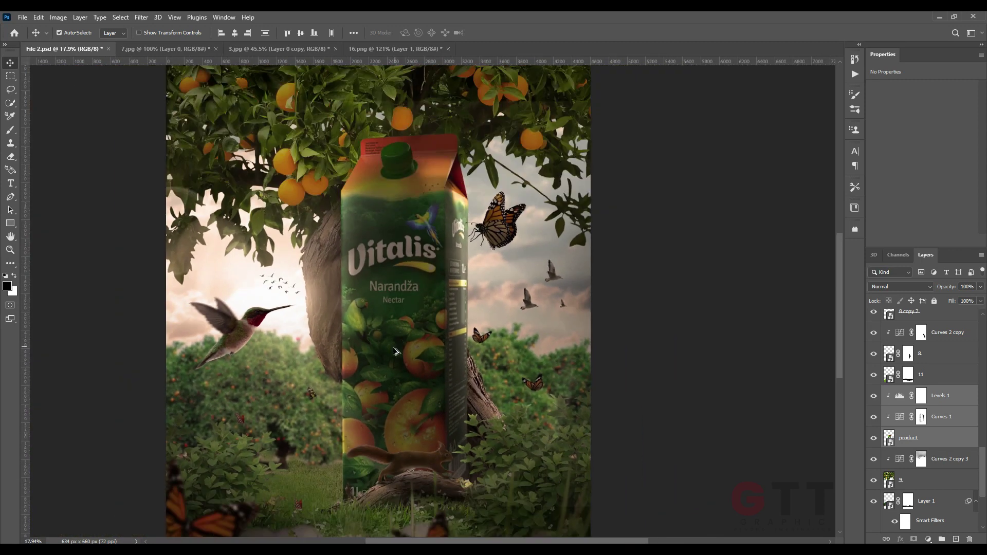
pyautogui.scroll(1, 417, 351)
pyautogui.click(922, 417)
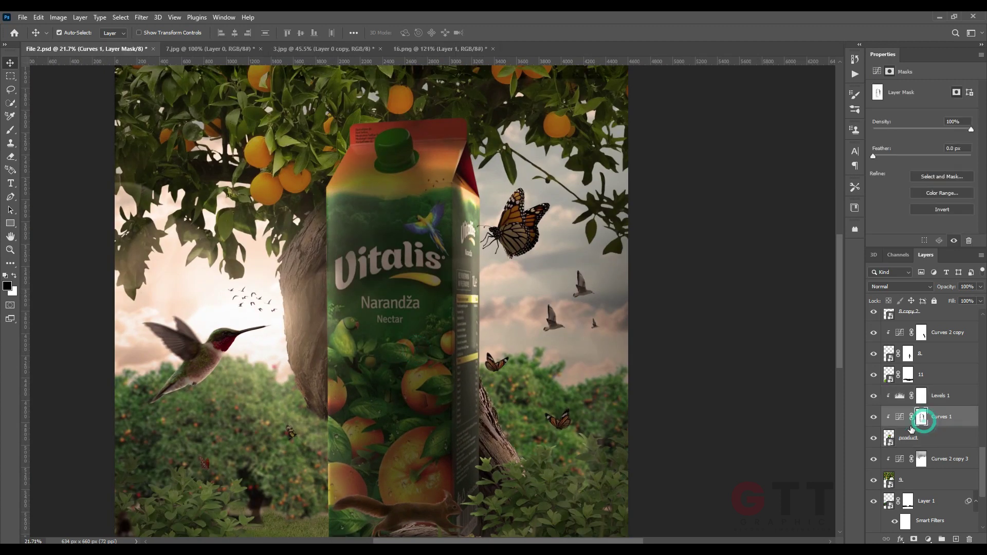
pyautogui.click(11, 130)
pyautogui.scroll(1, 509, 288)
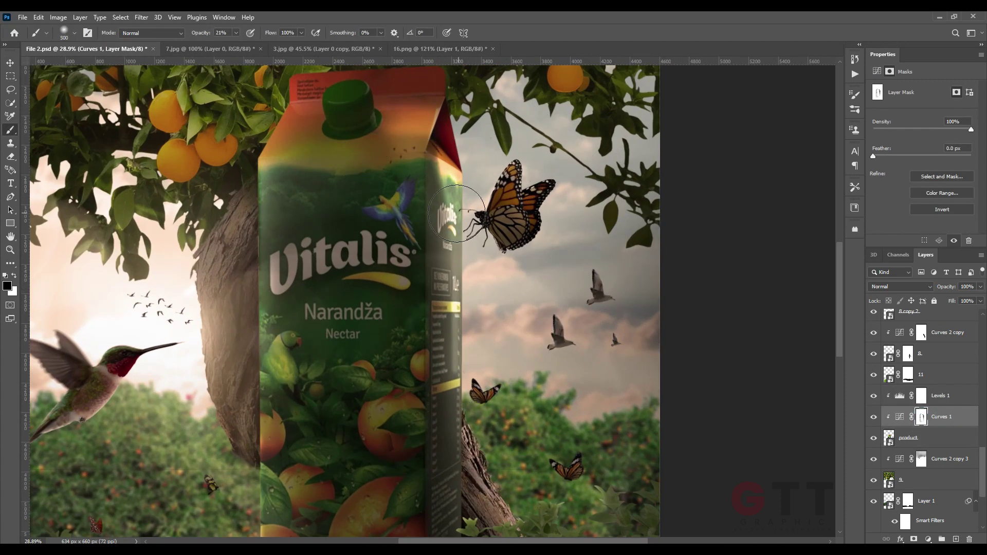
pyautogui.scroll(-1, 456, 214)
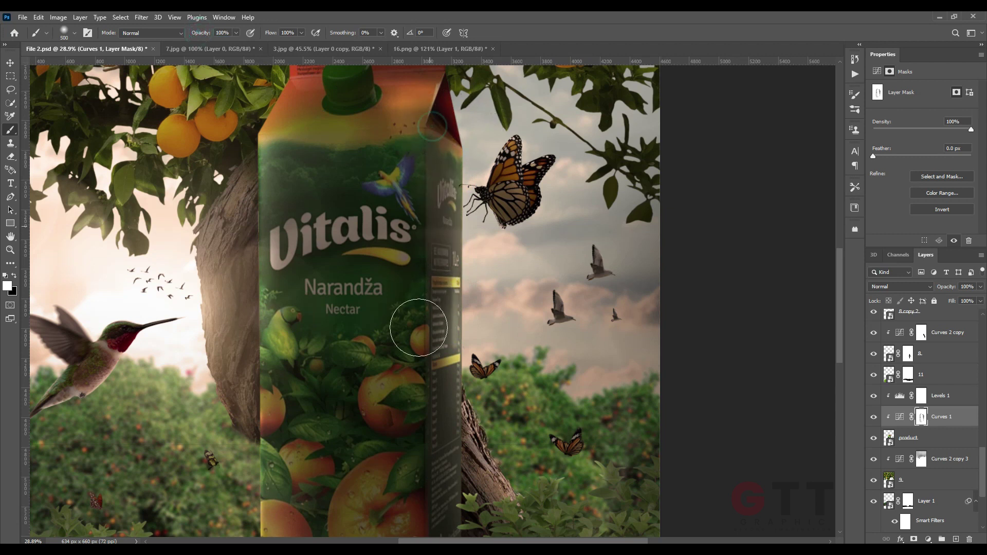
pyautogui.scroll(-3, 418, 327)
pyautogui.moveTo(400, 178); pyautogui.dragTo(396, 292)
pyautogui.moveTo(406, 399); pyautogui.dragTo(410, 330)
pyautogui.moveTo(403, 271); pyautogui.dragTo(374, 365)
# Step: Softly brighten the outer edge of the carton's side panel by painting black at 9% brush opacity on the Curves 1 mask
pyautogui.scroll(1, 399, 330)
pyautogui.scroll(1, 452, 214)
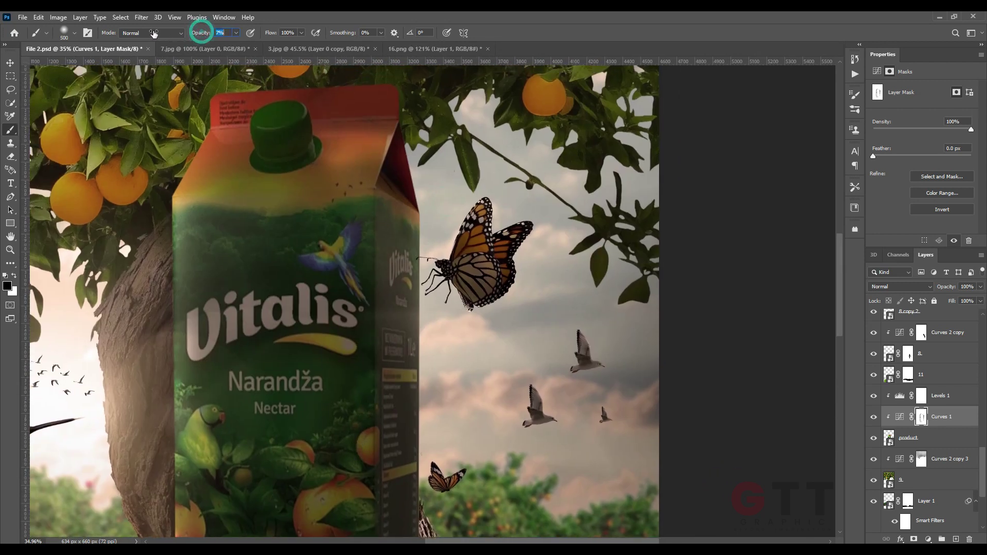
pyautogui.moveTo(453, 372); pyautogui.dragTo(475, 290)
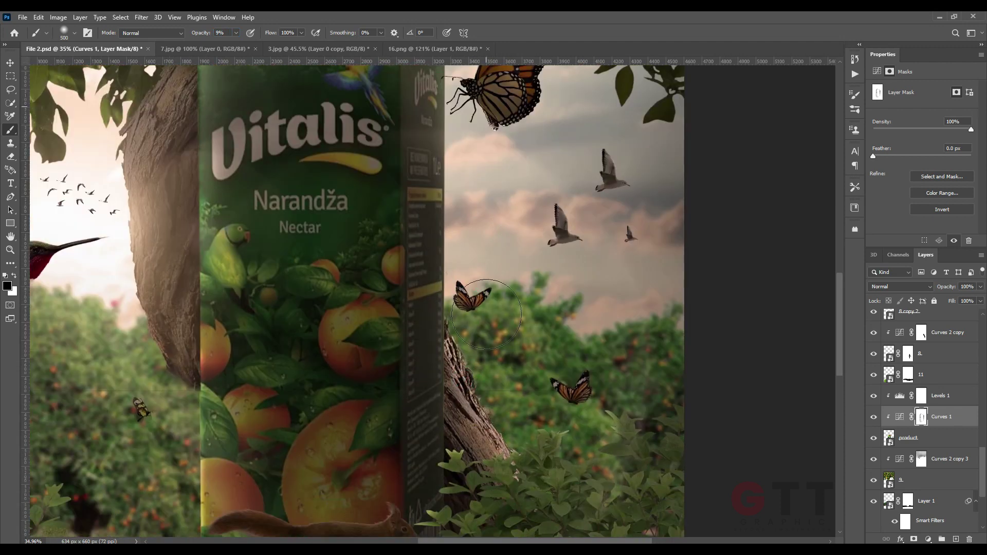
pyautogui.moveTo(486, 107); pyautogui.dragTo(486, 357)
pyautogui.moveTo(460, 161); pyautogui.dragTo(416, 106)
pyautogui.moveTo(433, 402); pyautogui.dragTo(431, 252)
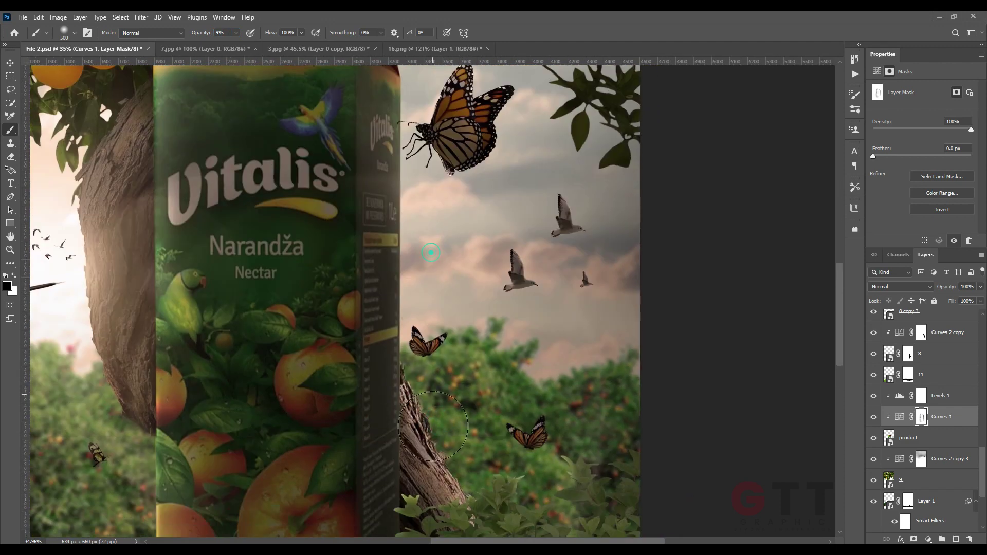
pyautogui.scroll(-3, 431, 252)
pyautogui.scroll(3, 291, 265)
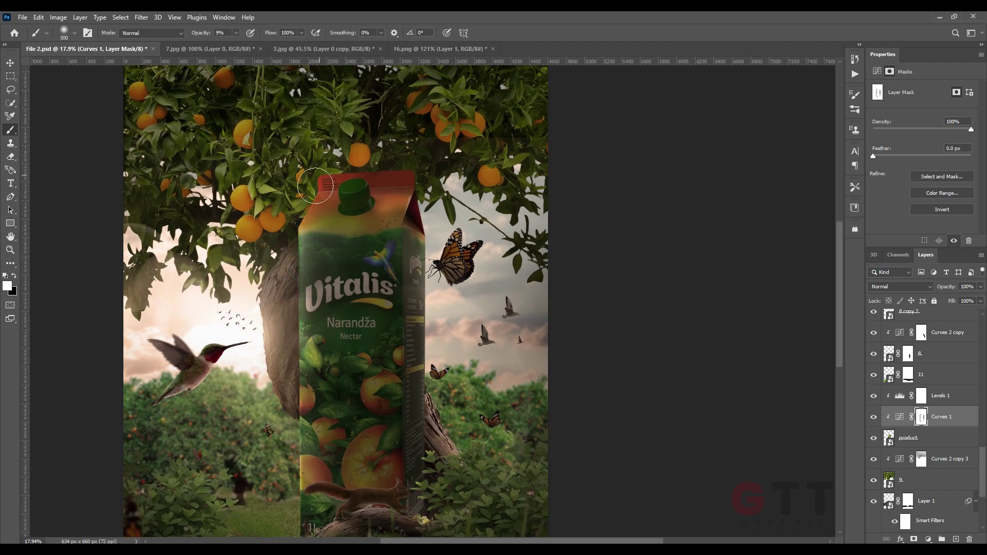
# Step: Shade the oranges hanging beside the carton by painting white on the Curves 2 copy 3 mask at 40% and 16% brush opacity
pyautogui.scroll(3, 315, 186)
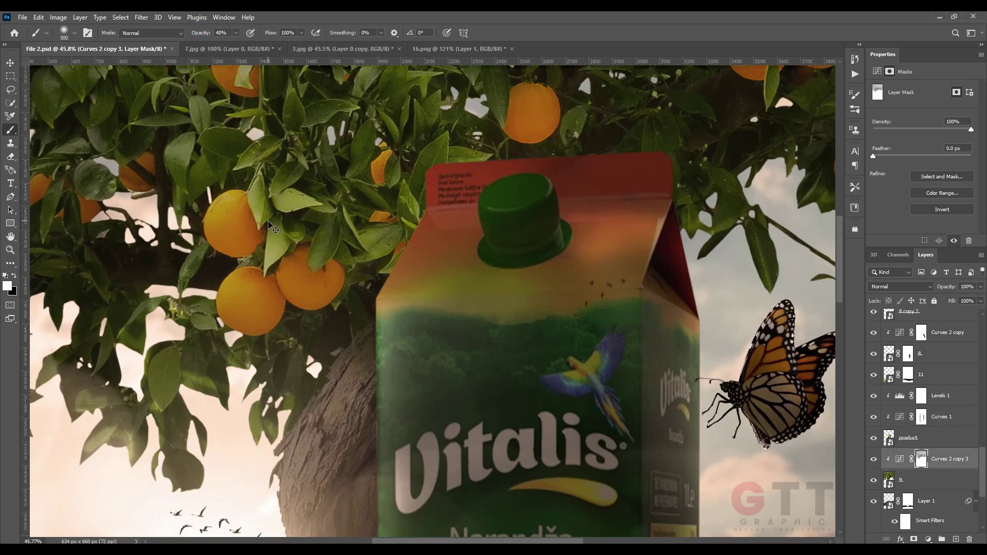
pyautogui.press('[')
pyautogui.press('[')
pyautogui.press('[')
pyautogui.scroll(2, 321, 285)
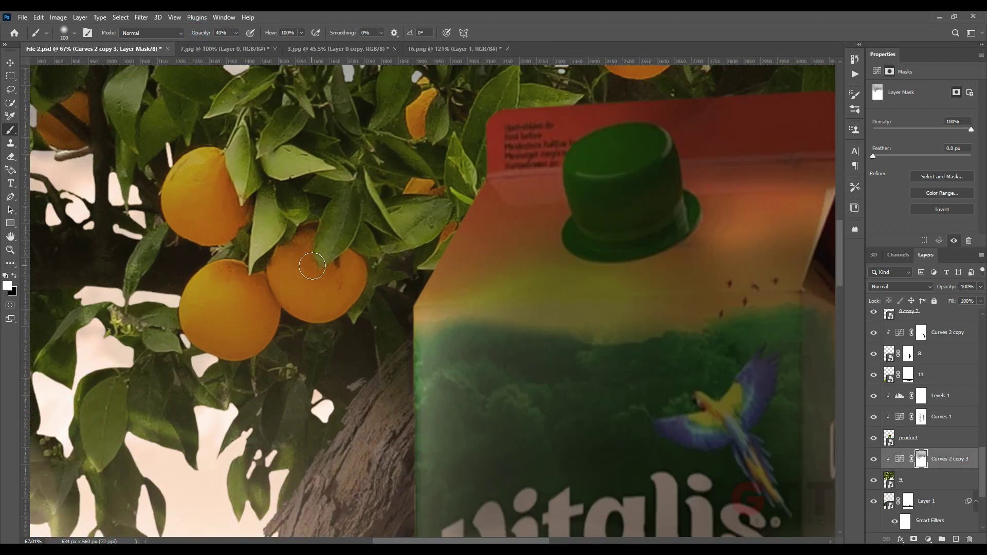
pyautogui.moveTo(224, 312)
pyautogui.mouseDown()
pyautogui.moveTo(205, 180)
pyautogui.moveTo(219, 183)
pyautogui.mouseUp()
pyautogui.scroll(-6, 370, 300)
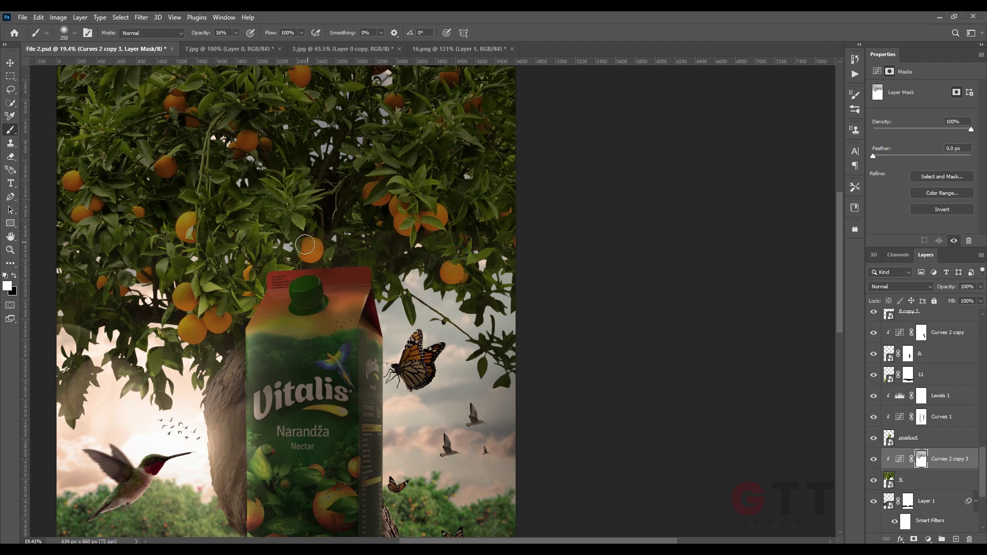
# Step: Darken the tree by lowering the highlight point of Curves 2 copy 3 to input 246, output 37
pyautogui.scroll(-2, 439, 292)
pyautogui.click(896, 461)
pyautogui.moveTo(970, 167)
pyautogui.mouseDown()
pyautogui.moveTo(970, 186)
pyautogui.moveTo(974, 106)
pyautogui.moveTo(967, 187)
pyautogui.moveTo(967, 175)
pyautogui.mouseUp()
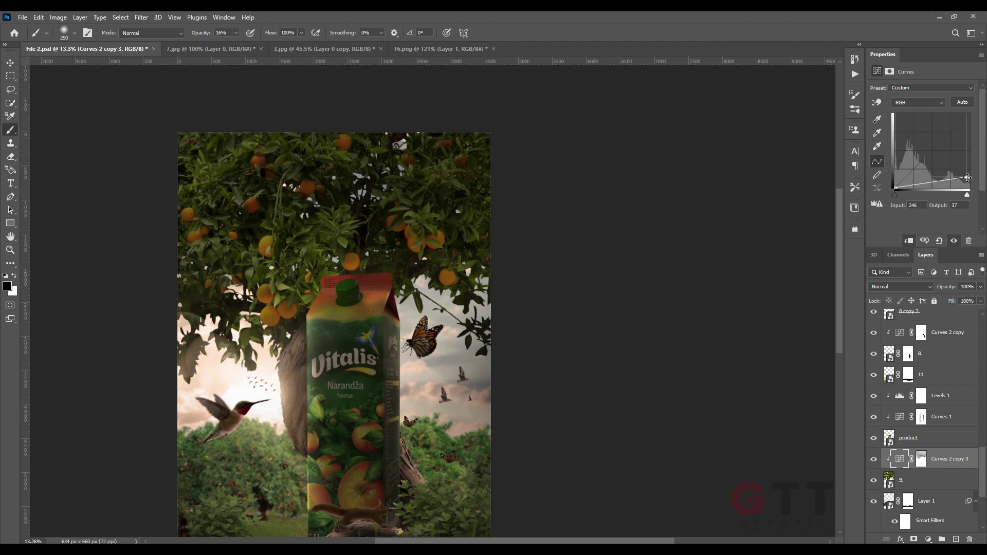
# Step: On the Curves 2 copy 3 mask, darken the oranges hanging beside the carton and paint black at 57% opacity to light their lower rims
pyautogui.scroll(8, 263, 322)
pyautogui.click(921, 459)
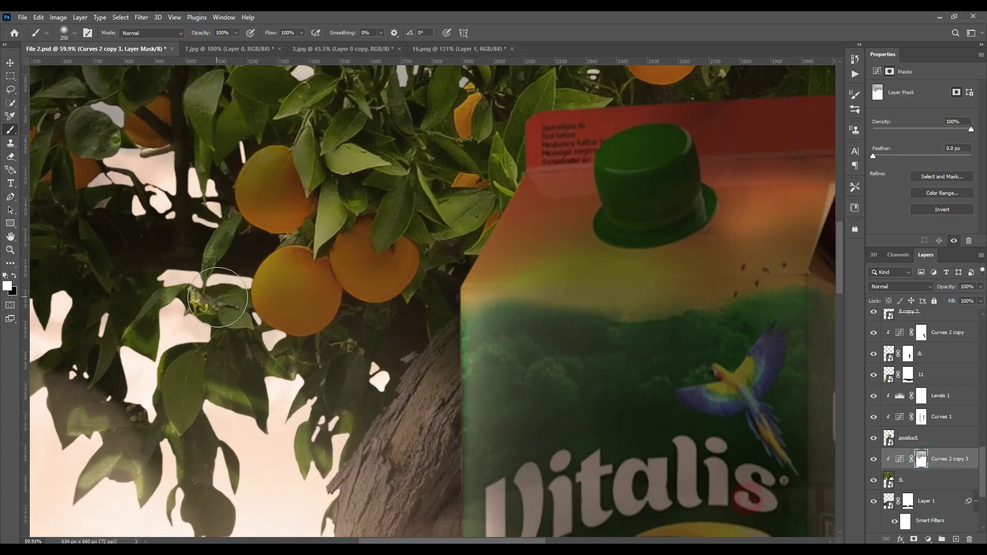
pyautogui.scroll(3, 248, 302)
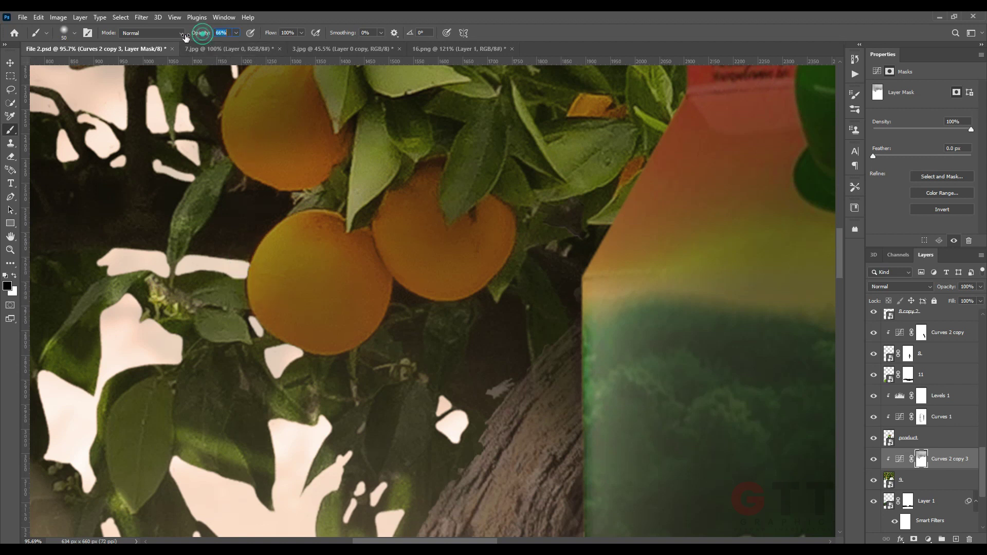
pyautogui.moveTo(285, 274); pyautogui.dragTo(313, 308)
pyautogui.hotkey('ctrl', 'z')
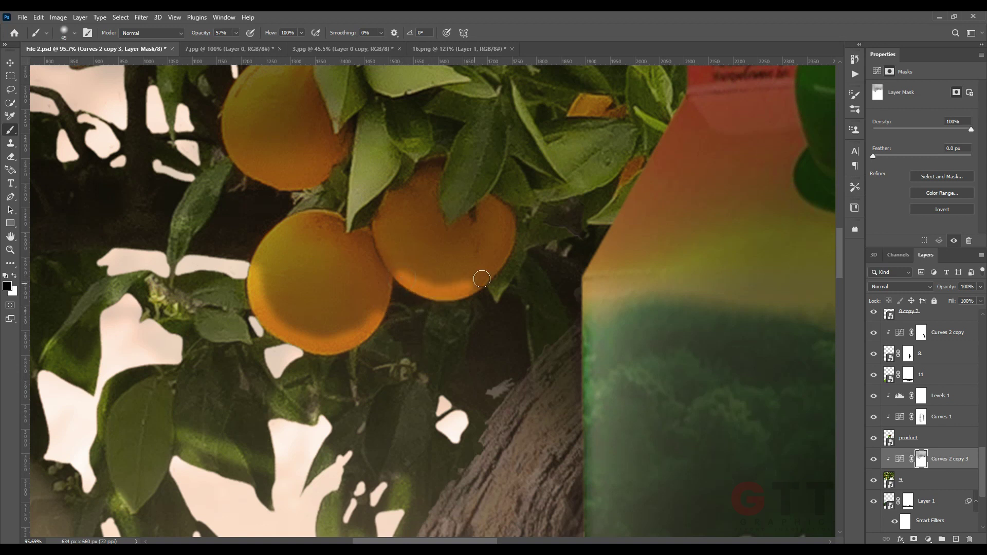
pyautogui.scroll(-5, 271, 184)
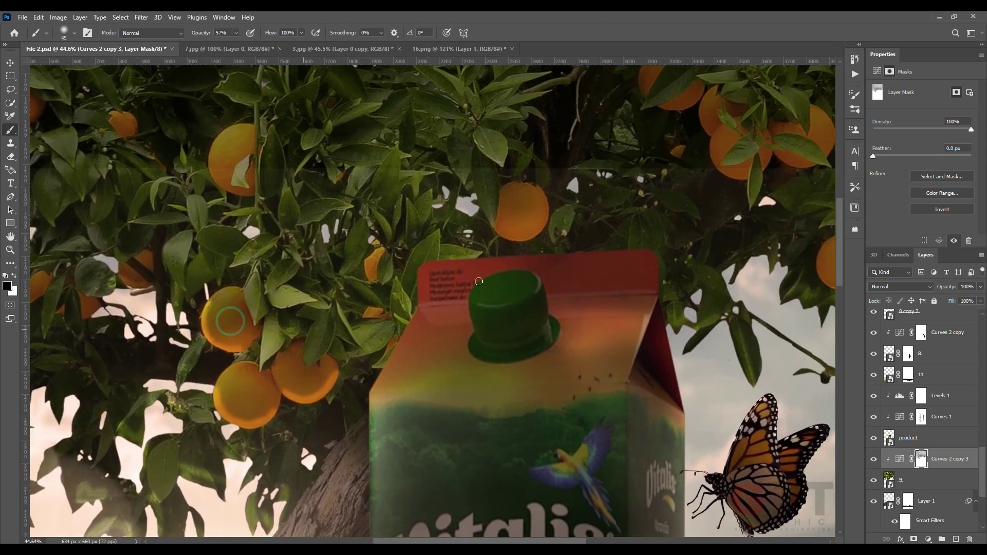
# Step: Paint matching light rims on the lower edges of the other oranges across the tree at 57% brush opacity
pyautogui.hscroll(5, 562, 267)
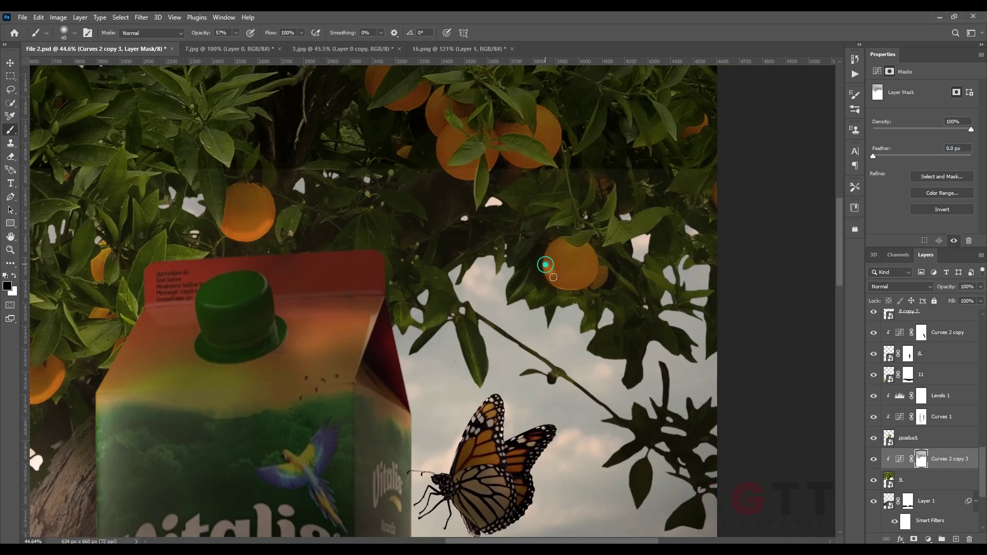
pyautogui.moveTo(506, 165); pyautogui.dragTo(492, 230)
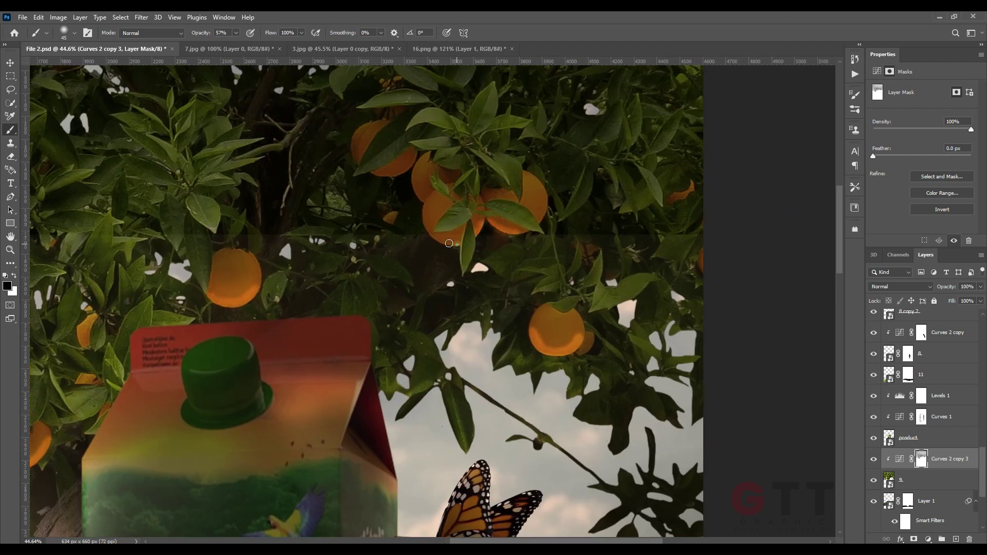
pyautogui.hscroll(-8, 396, 174)
pyautogui.moveTo(221, 148); pyautogui.dragTo(245, 255)
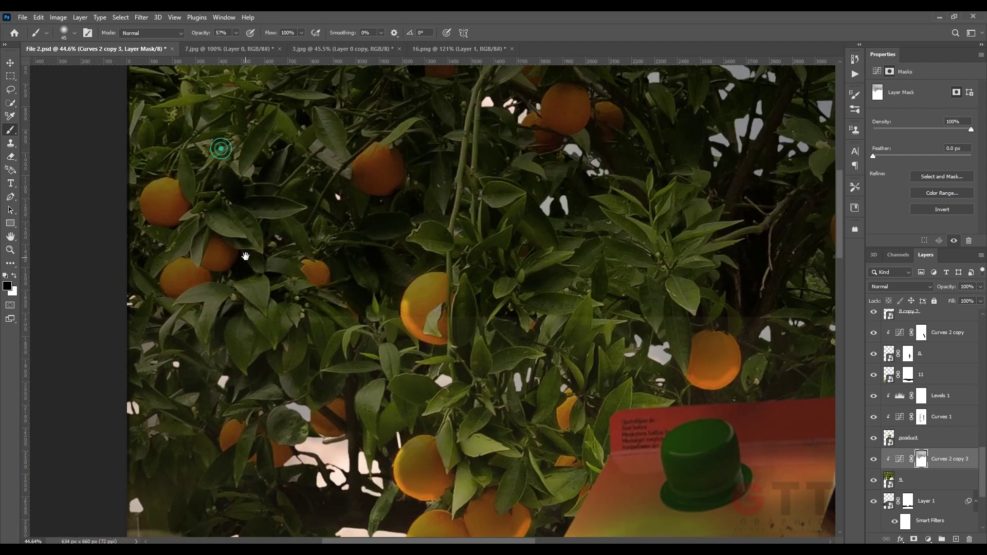
pyautogui.moveTo(462, 195); pyautogui.dragTo(400, 252)
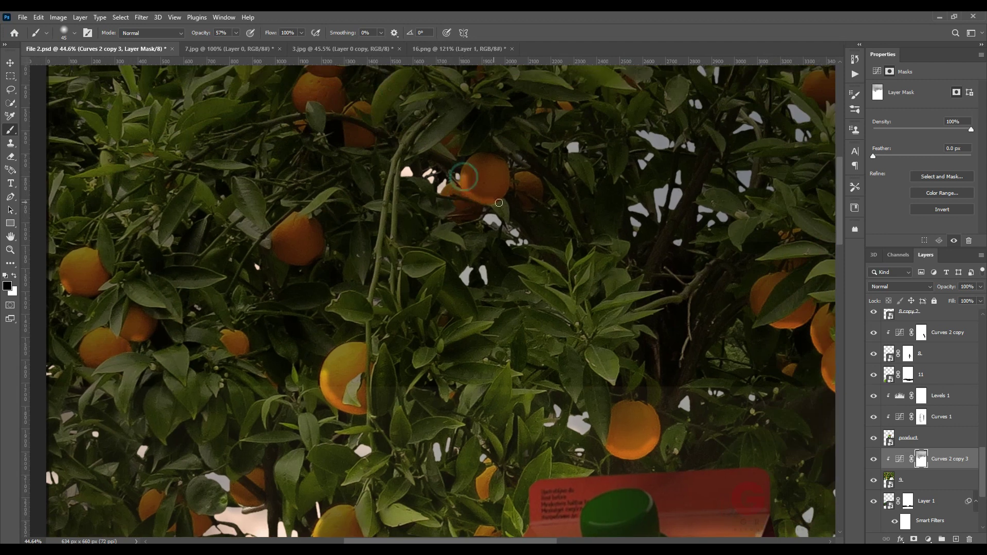
pyautogui.moveTo(375, 141); pyautogui.dragTo(159, 257)
# Step: Soften the rim light on the three oranges beside the carton by painting black with a 150 px brush at 25% and 11% opacity
pyautogui.scroll(-8, 469, 183)
pyautogui.moveTo(262, 480); pyautogui.dragTo(339, 385)
pyautogui.scroll(16, 319, 363)
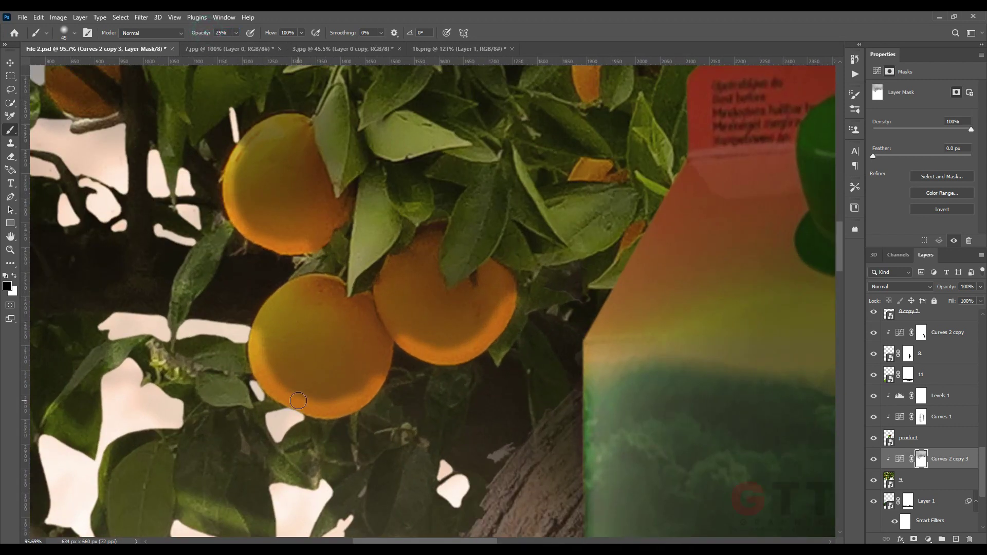
pyautogui.press(']')
pyautogui.press(']')
pyautogui.press(']')
pyautogui.moveTo(288, 348)
pyautogui.mouseDown()
pyautogui.moveTo(319, 377)
pyautogui.moveTo(374, 397)
pyautogui.mouseUp()
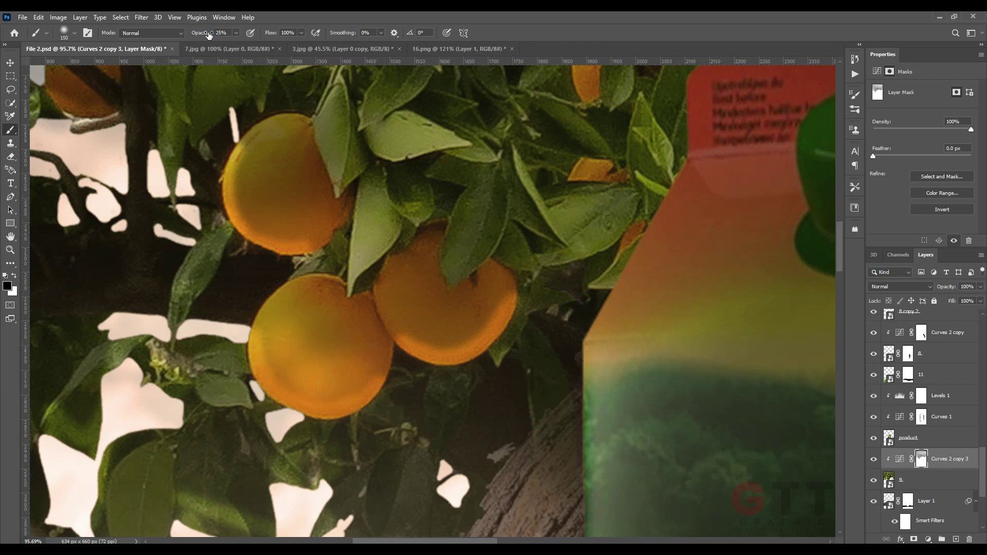
pyautogui.moveTo(505, 278)
pyautogui.mouseDown()
pyautogui.moveTo(436, 330)
pyautogui.moveTo(341, 309)
pyautogui.moveTo(280, 209)
pyautogui.mouseUp()
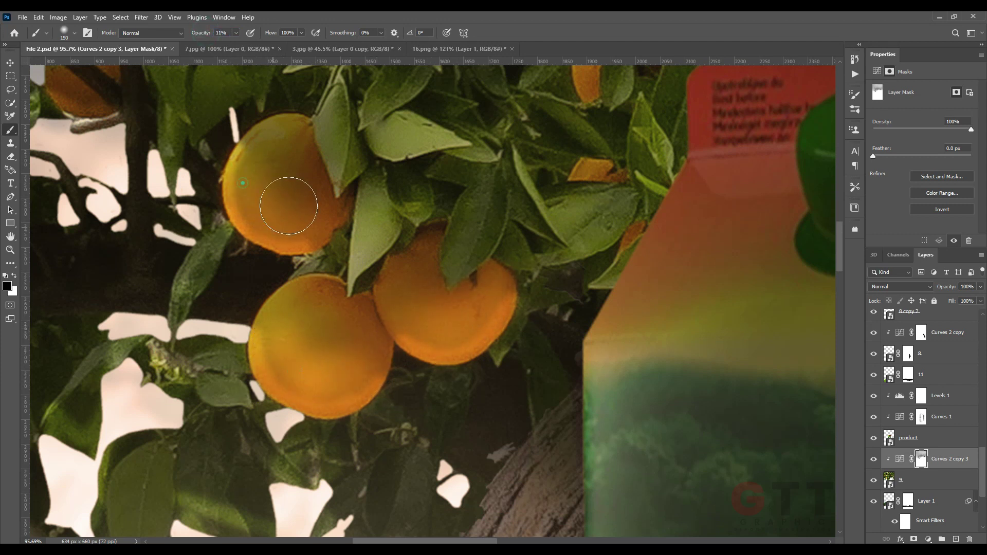
pyautogui.scroll(-2, 344, 369)
pyautogui.scroll(-3, 344, 369)
pyautogui.scroll(5, 318, 329)
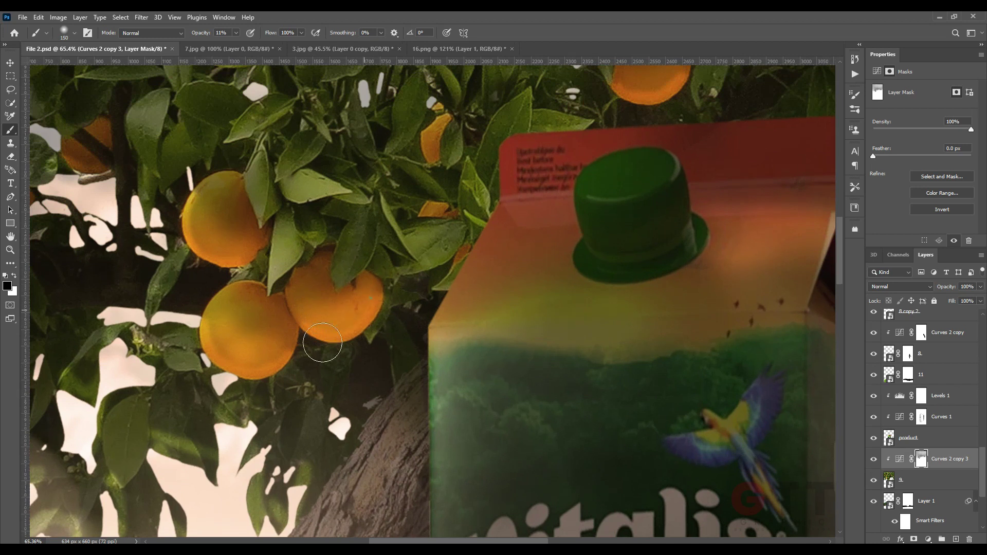
# Step: Soften the rim light on the oranges right of and above the carton at 11% brush opacity, then deselect the layer
pyautogui.hscroll(10, 406, 278)
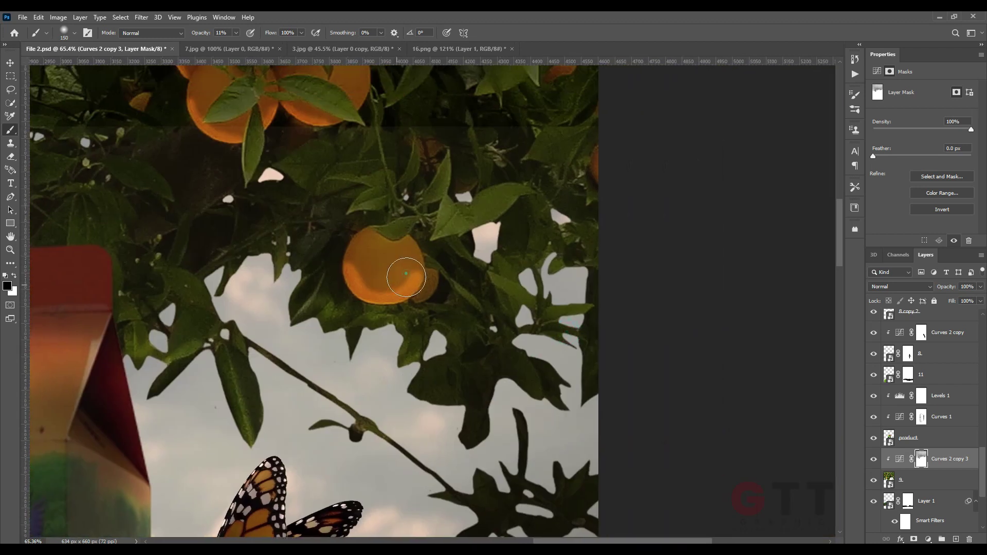
pyautogui.moveTo(166, 69)
pyautogui.mouseDown()
pyautogui.moveTo(330, 353)
pyautogui.moveTo(500, 371)
pyautogui.mouseUp()
pyautogui.moveTo(252, 320); pyautogui.dragTo(366, 327)
pyautogui.scroll(-3, 366, 327)
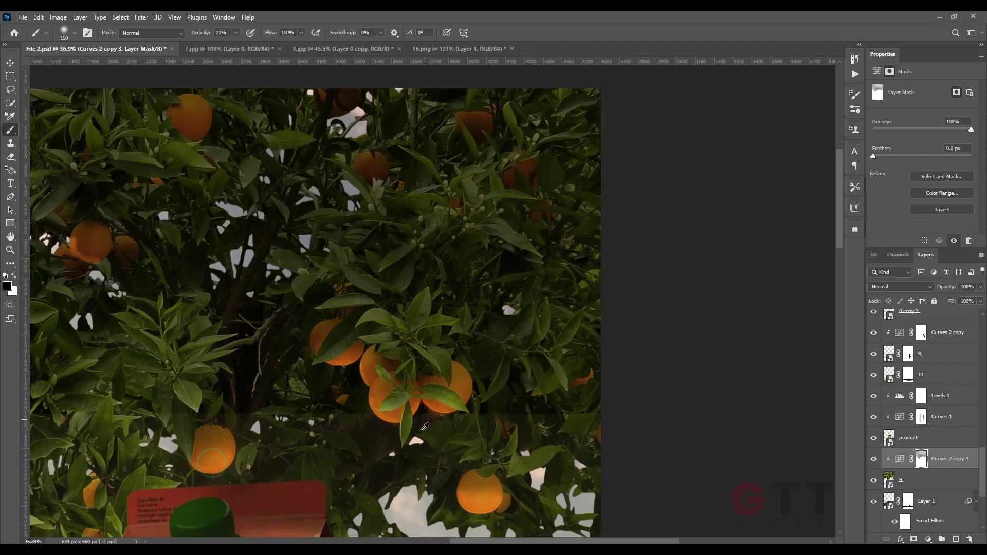
pyautogui.scroll(-5, 382, 376)
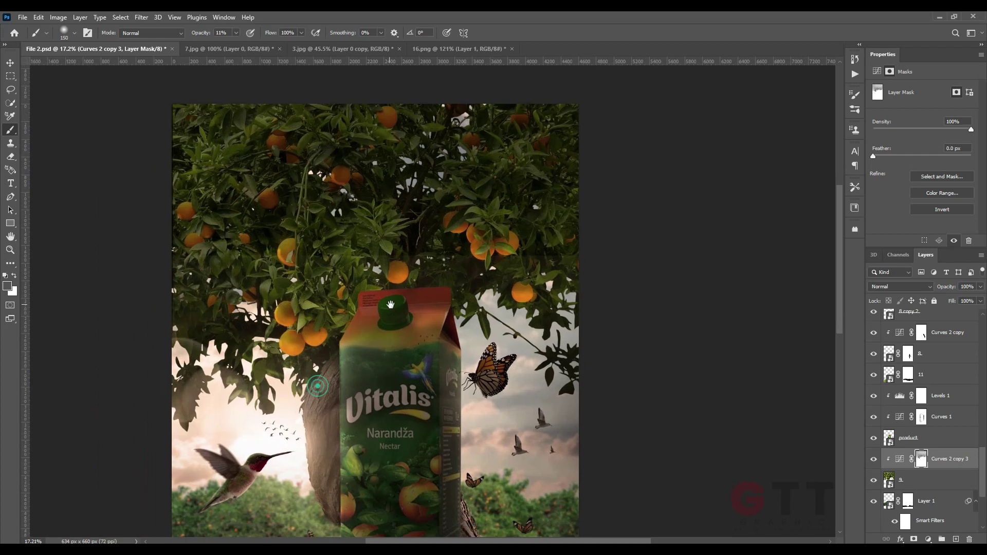
pyautogui.click(10, 63)
pyautogui.click(139, 152)
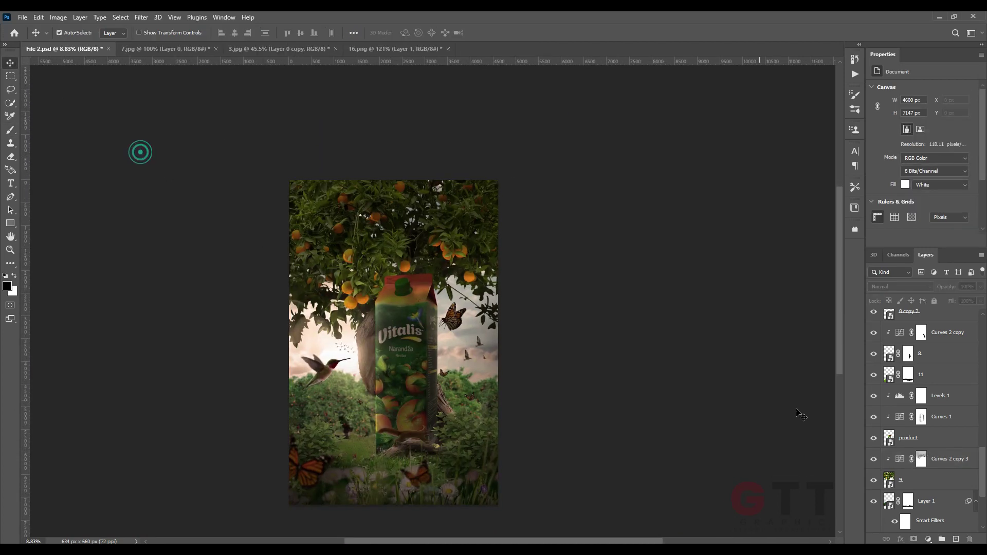
# Step: Switch the Photo Filter 1 adjustment from its custom color to the preset warming filter and save the document
pyautogui.scroll(1, 802, 411)
pyautogui.scroll(10, 957, 364)
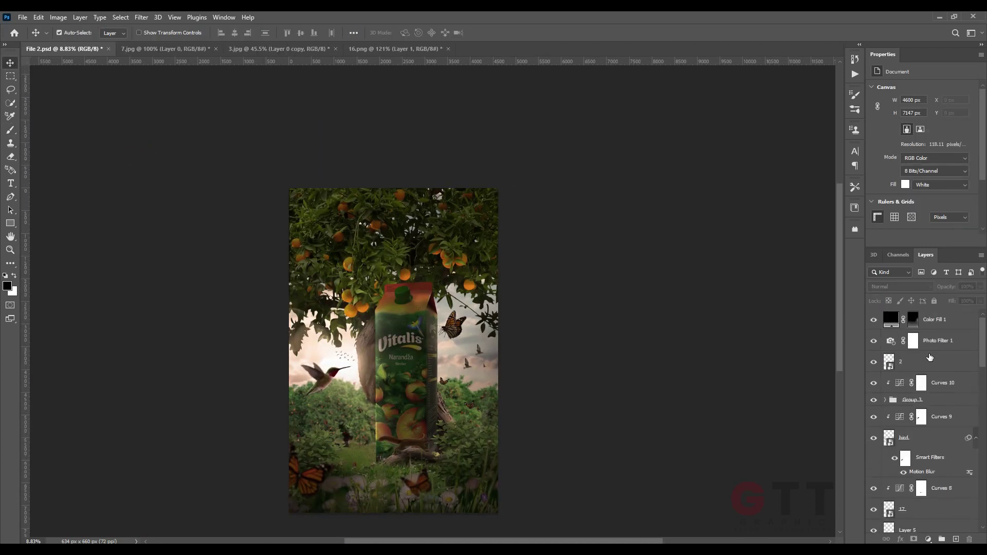
pyautogui.click(913, 341)
pyautogui.click(877, 105)
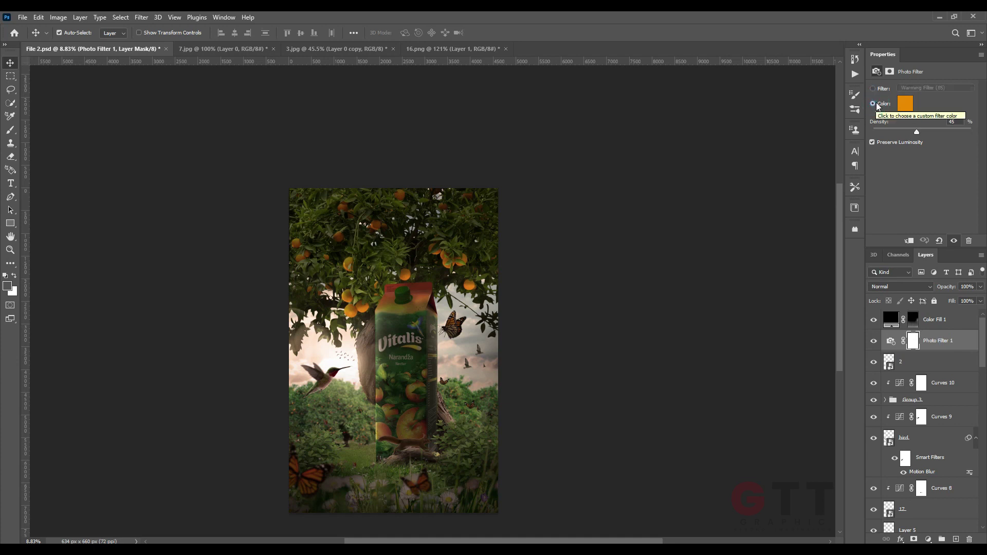
pyautogui.click(873, 90)
pyautogui.moveTo(553, 254); pyautogui.dragTo(604, 206)
pyautogui.click(504, 257)
pyautogui.scroll(2, 426, 319)
pyautogui.moveTo(409, 324); pyautogui.dragTo(453, 290)
pyautogui.scroll(-1, 455, 295)
pyautogui.hotkey('ctrl', 's')
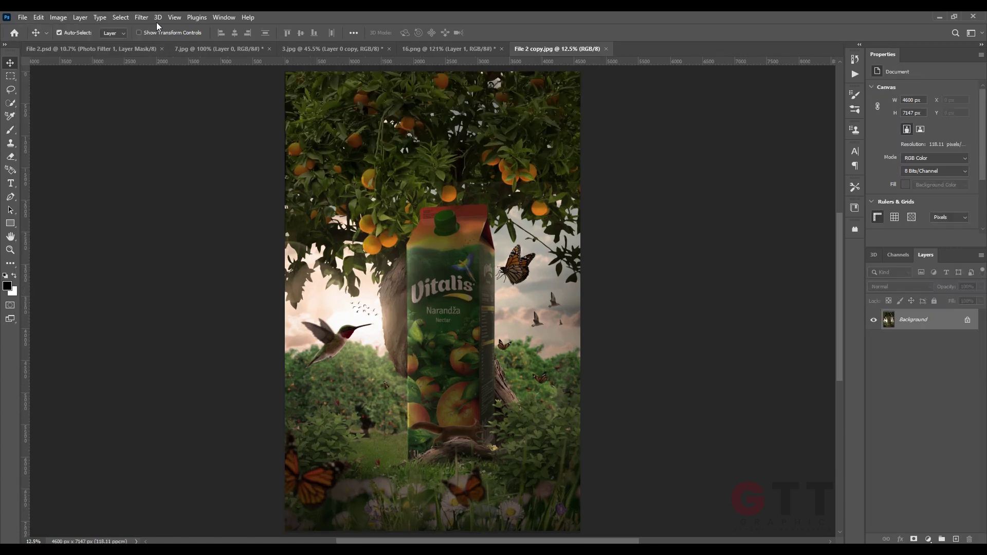
# Step: Use the Camera Raw Filter on File 2 copy.jpg with Tint +15, Exposure +0.20, Contrast +12, Highlights -21, Shadows +28 and Whites +38
pyautogui.click(141, 17)
pyautogui.click(206, 114)
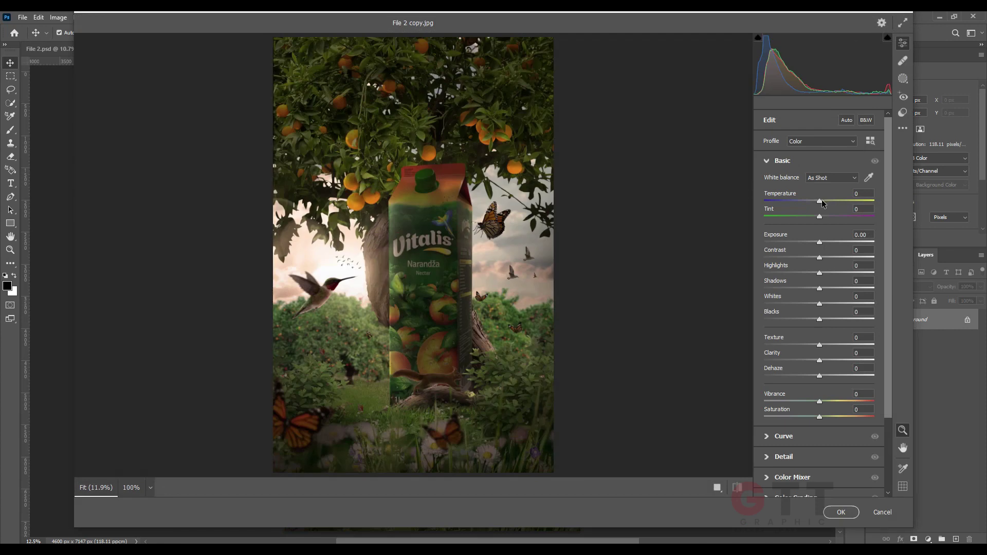
pyautogui.moveTo(820, 201); pyautogui.dragTo(840, 304)
# Step: Set Blacks -24, Texture +19, Clarity +21, Dehaze +7 and Vibrance +19 and apply the Camera Raw grading
pyautogui.scroll(-2, 823, 257)
pyautogui.moveTo(822, 256); pyautogui.dragTo(822, 317)
pyautogui.scroll(-1, 821, 314)
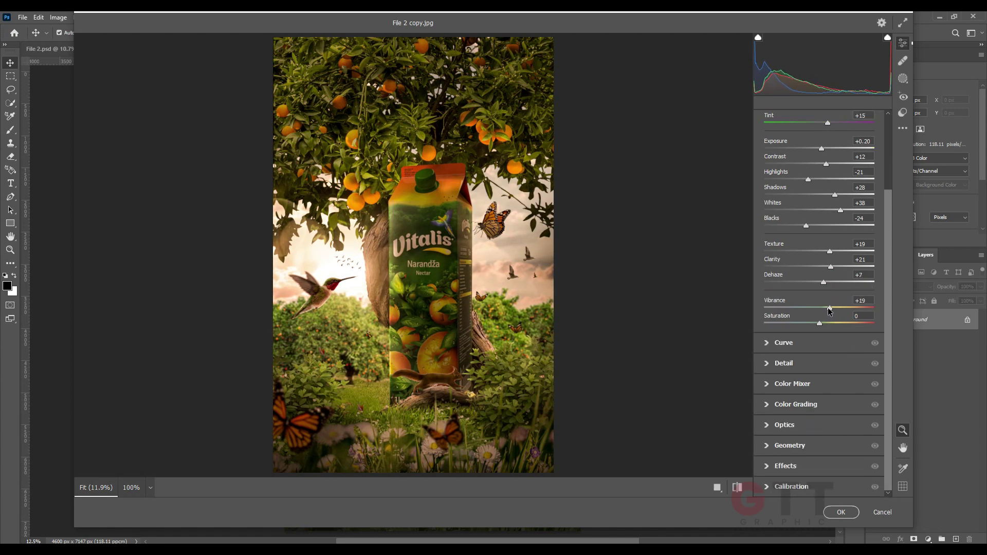
pyautogui.scroll(2, 827, 307)
pyautogui.click(841, 512)
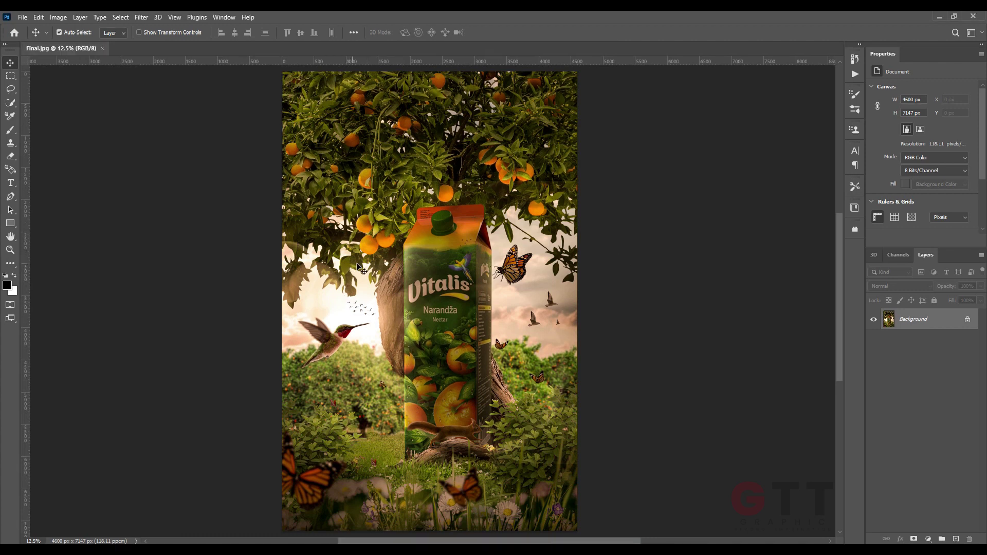
# Step: Crop the upper part of the tree off Final.jpg to make the image 4600 × 5916 px
pyautogui.press('c')
pyautogui.moveTo(432, 72); pyautogui.dragTo(439, 112)
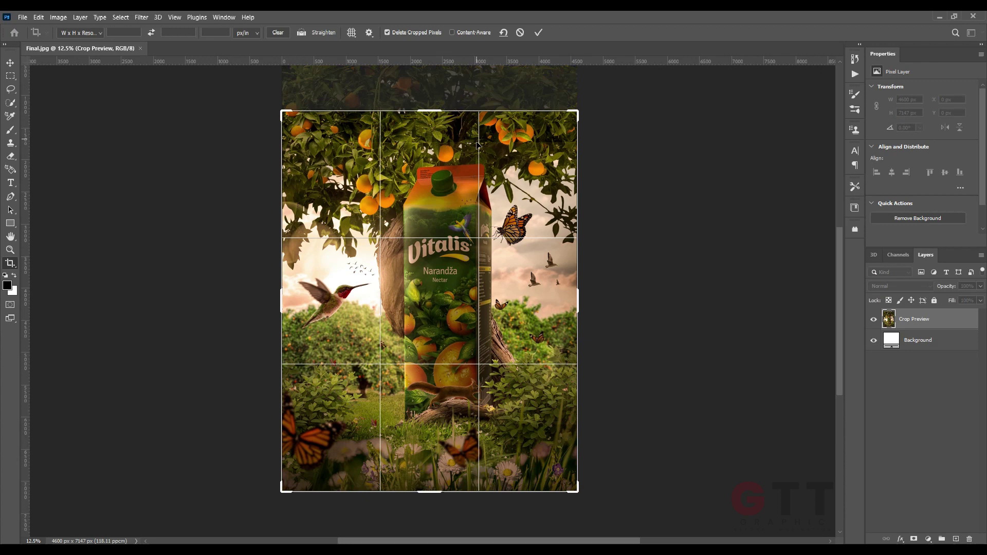
pyautogui.click(538, 32)
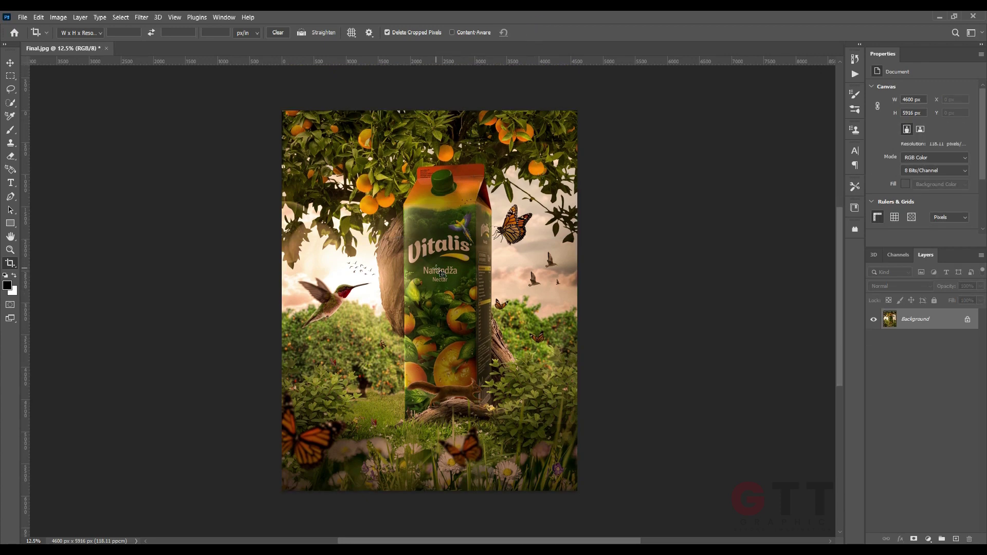